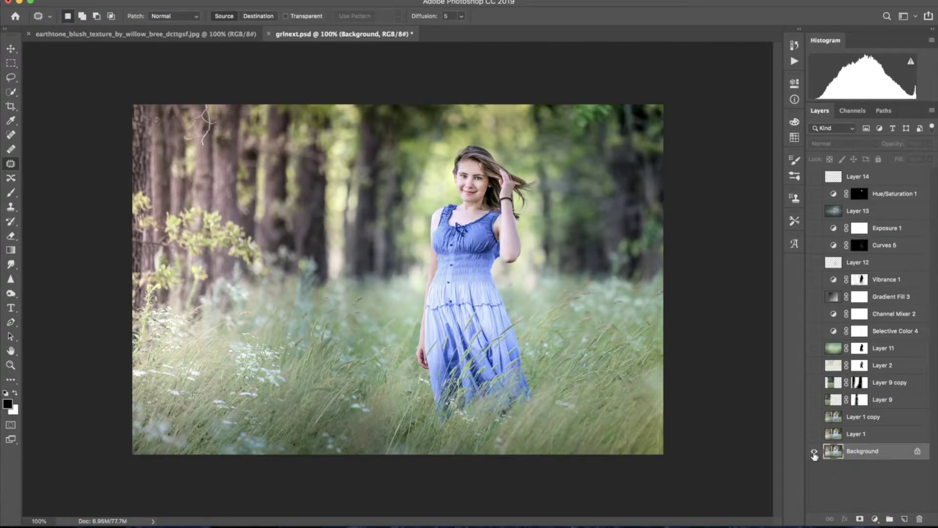
# Show all layers to preview the finished teal grade and select the top Layer 14.
pyautogui.keyDown('alt'); pyautogui.click(814, 451); pyautogui.keyUp('alt')
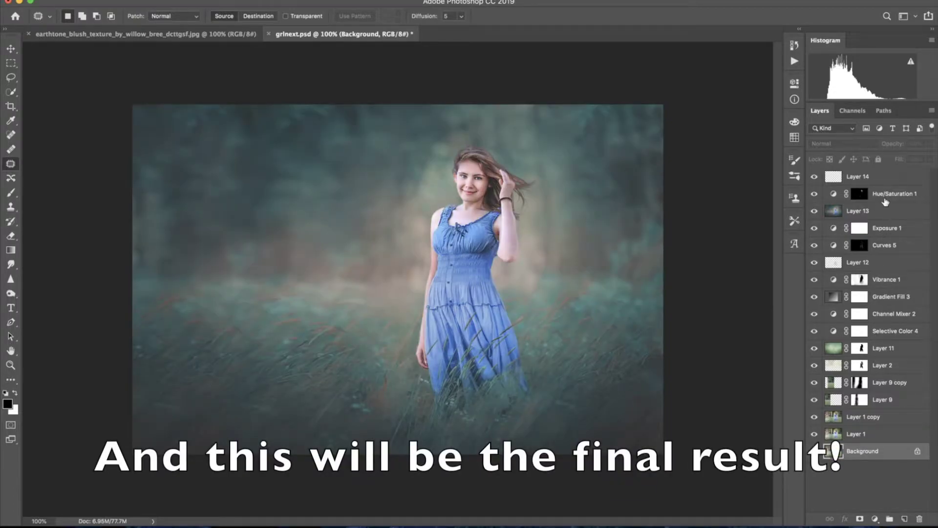
pyautogui.click(879, 178)
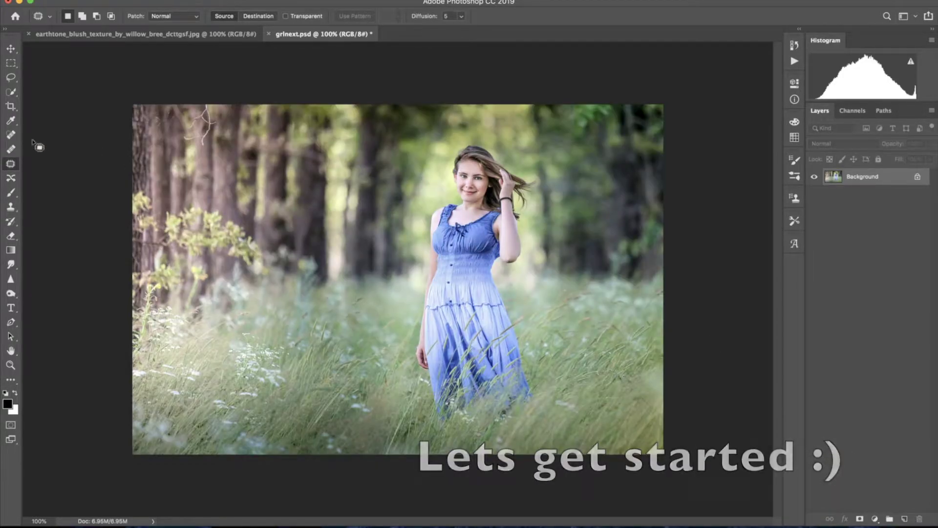
# Copy the right-hand forest strip onto Layer 1 and move it to the photo's left side.
pyautogui.click(11, 66)
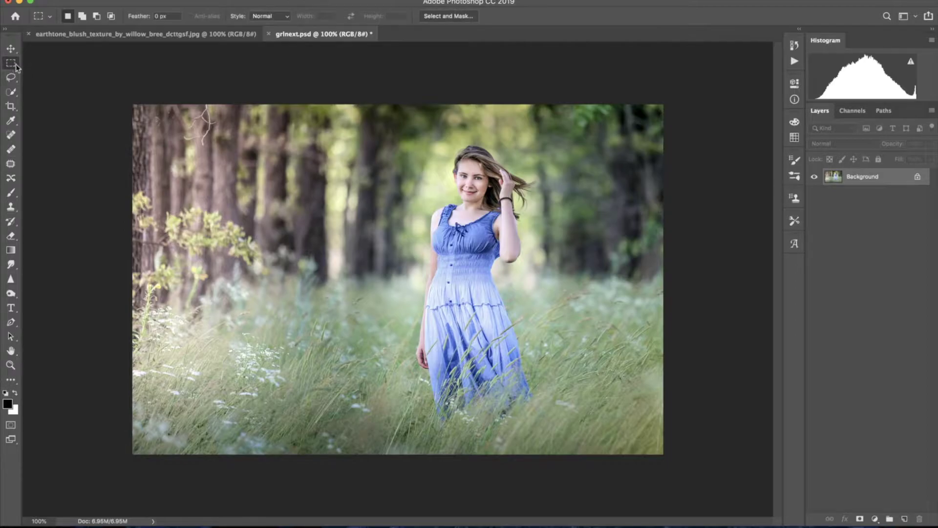
pyautogui.moveTo(542, 95); pyautogui.dragTo(672, 474)
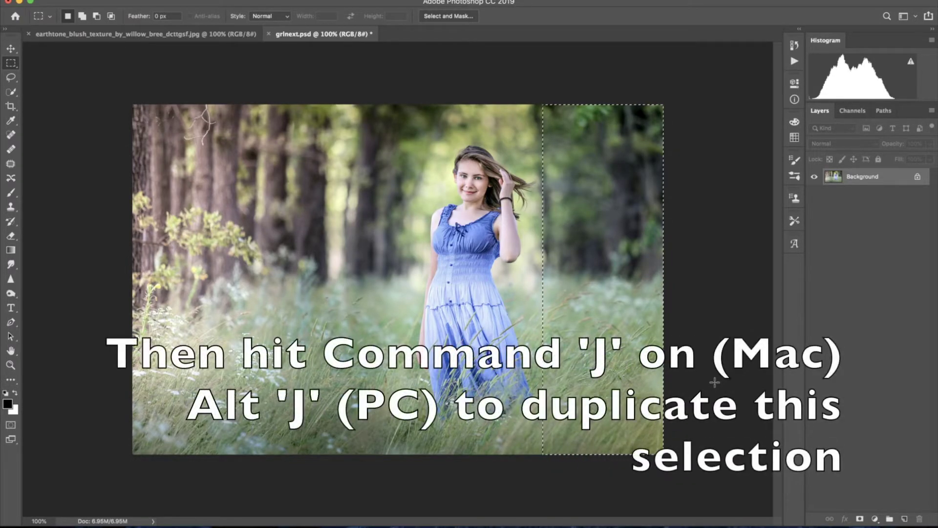
pyautogui.hotkey('ctrl', 'j')
pyautogui.click(8, 48)
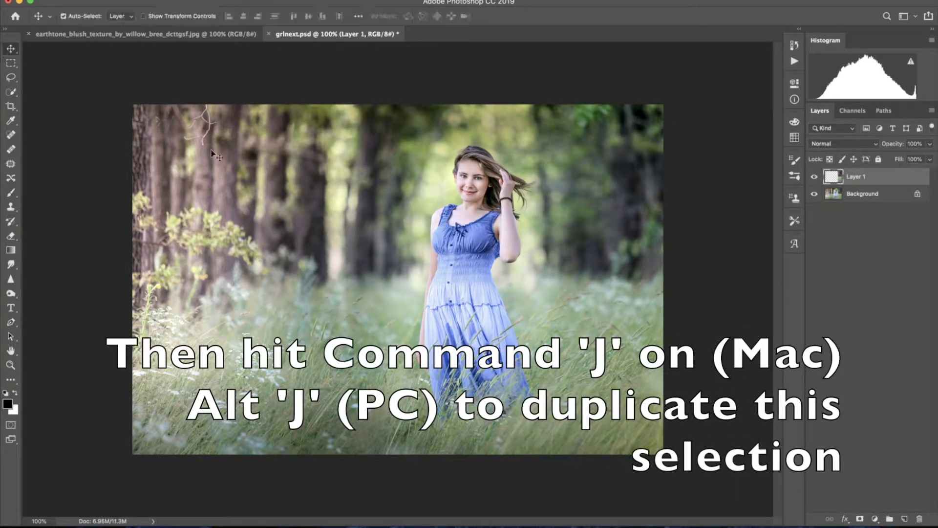
pyautogui.moveTo(598, 293); pyautogui.dragTo(186, 292)
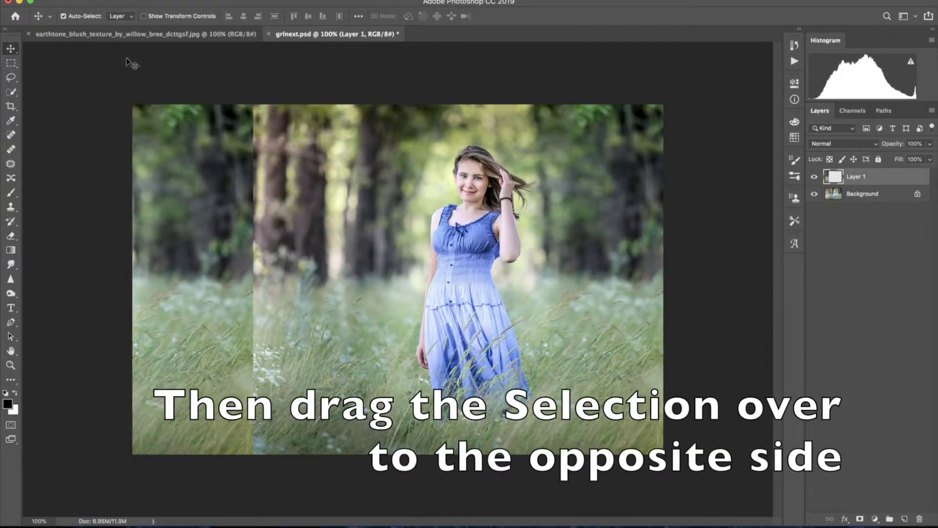
# Free Transform the copied strip to stretch it wider toward the right.
pyautogui.click(125, 1)
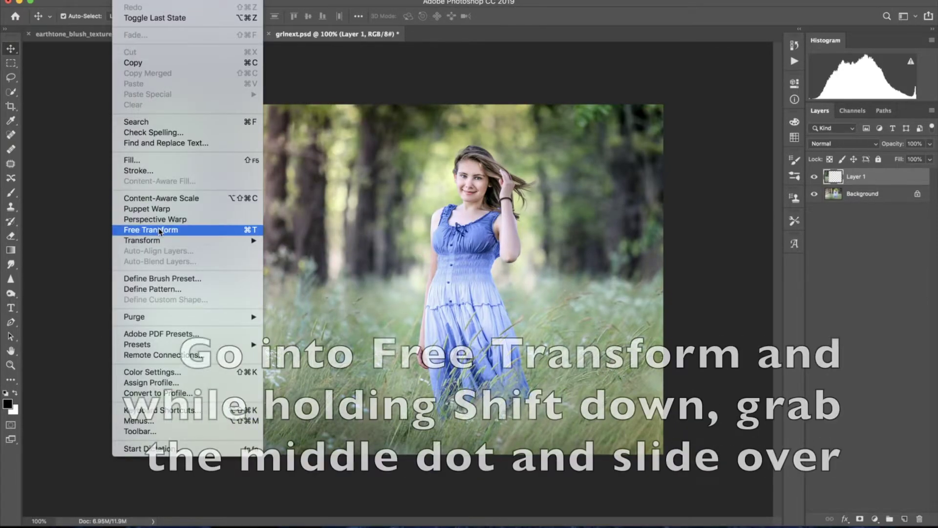
pyautogui.click(195, 233)
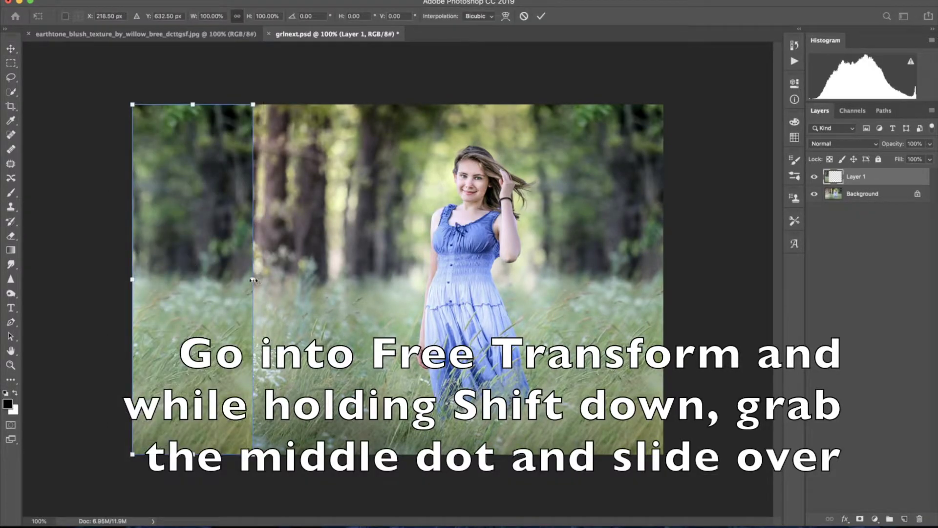
pyautogui.moveTo(253, 280); pyautogui.dragTo(308, 282)
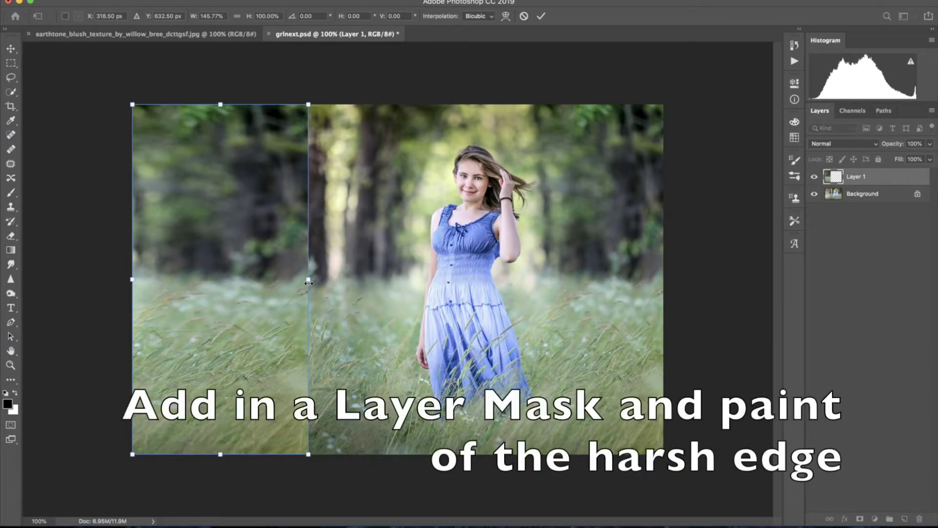
pyautogui.click(541, 17)
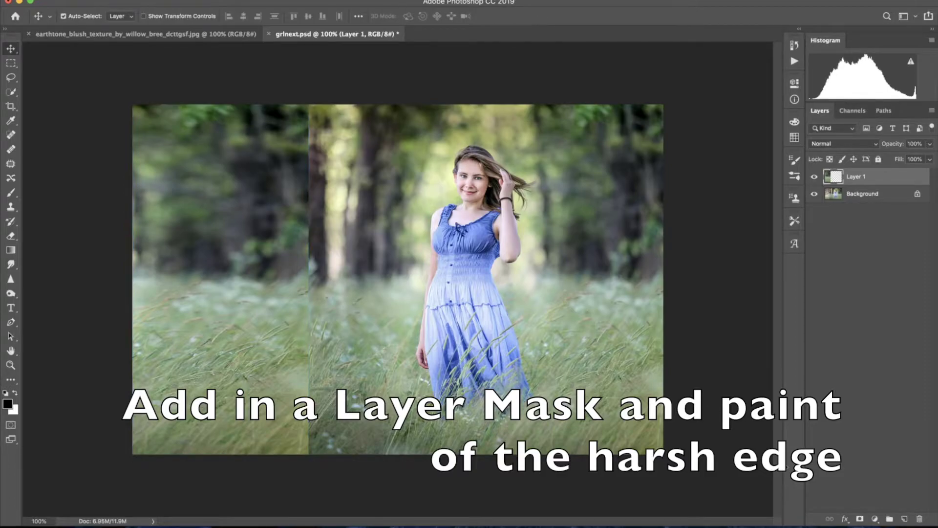
# Mask Layer 1 and paint out its vertical seam with an enlarged soft, low-opacity brush.
pyautogui.click(860, 519)
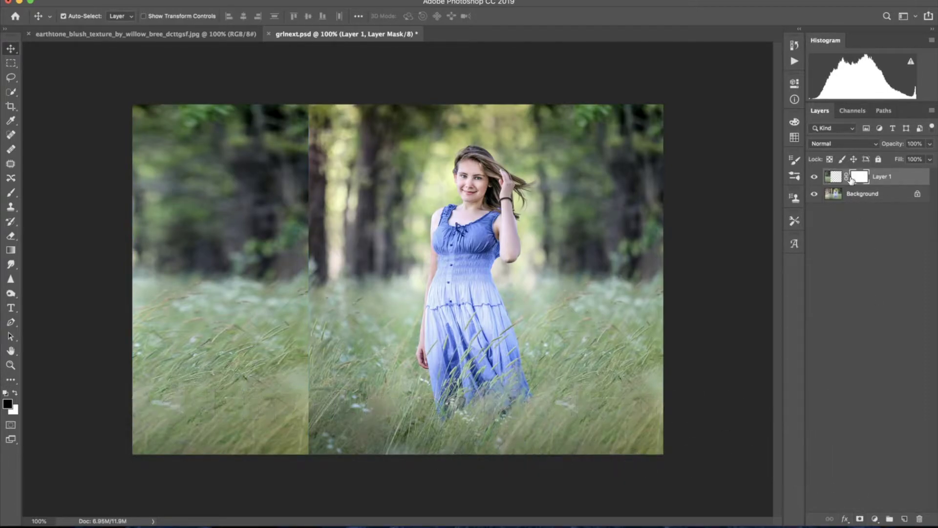
pyautogui.click(11, 193)
pyautogui.click(80, 16)
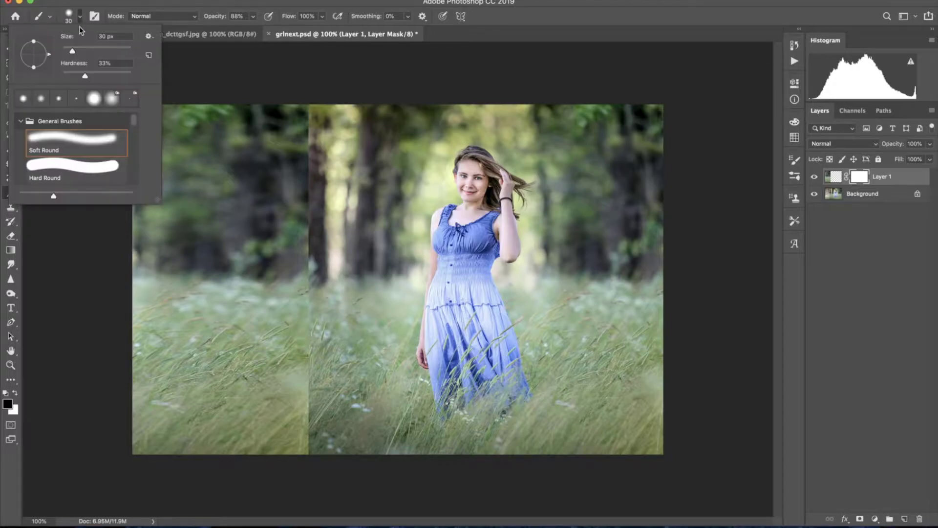
pyautogui.click(61, 74)
pyautogui.moveTo(216, 20); pyautogui.dragTo(180, 22)
pyautogui.press(']')
pyautogui.press(']')
pyautogui.moveTo(307, 122)
pyautogui.mouseDown()
pyautogui.moveTo(316, 455)
pyautogui.moveTo(302, 391)
pyautogui.moveTo(299, 440)
pyautogui.mouseUp()
pyautogui.moveTo(320, 283); pyautogui.dragTo(312, 173)
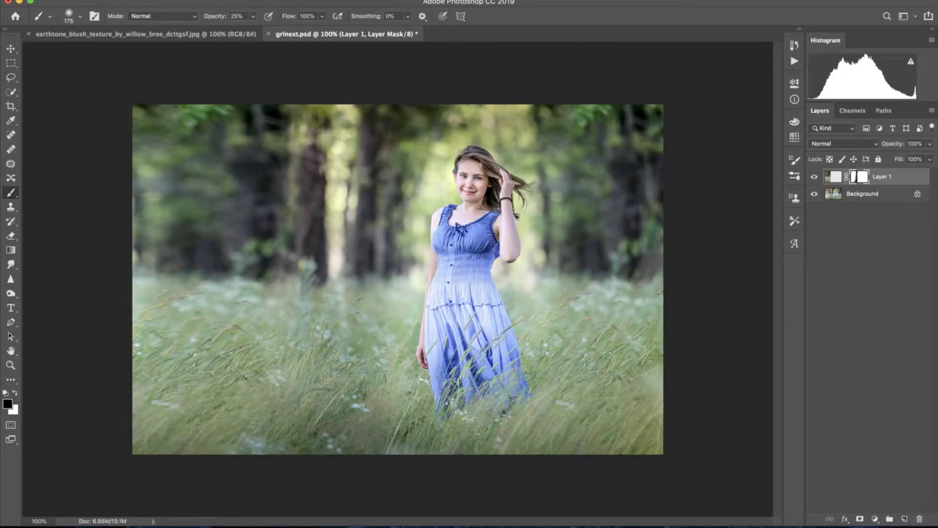
pyautogui.click(11, 49)
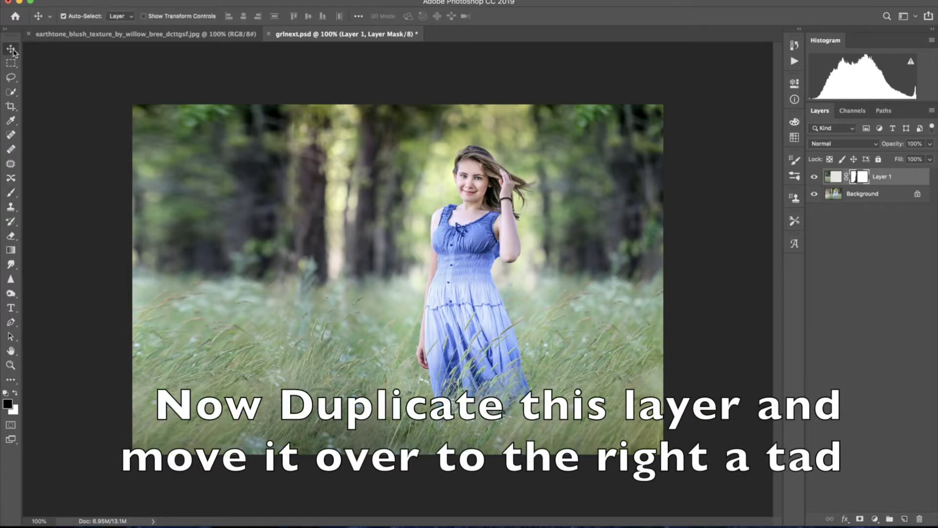
# Duplicate Layer 1, shift the copy right, and Free Transform it wider.
pyautogui.hotkey('ctrl', 'j')
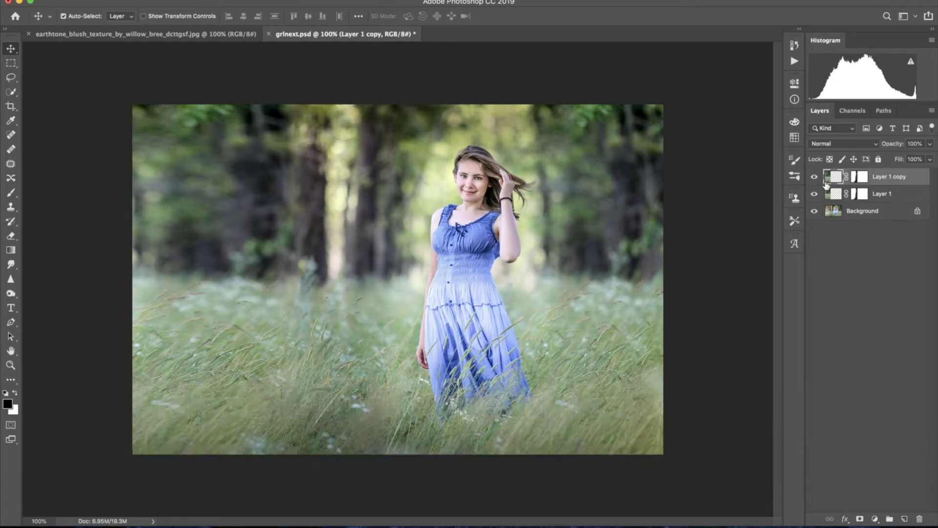
pyautogui.moveTo(224, 251); pyautogui.dragTo(310, 250)
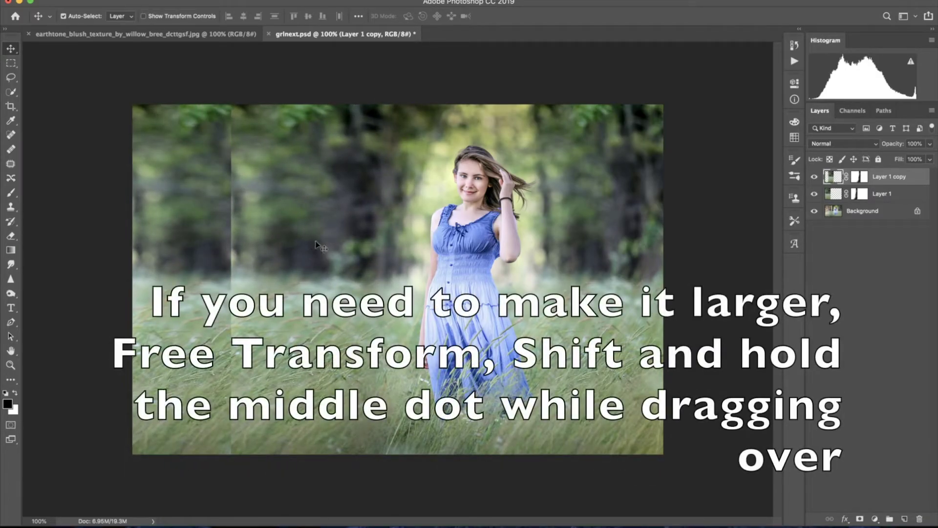
pyautogui.click(132, 3)
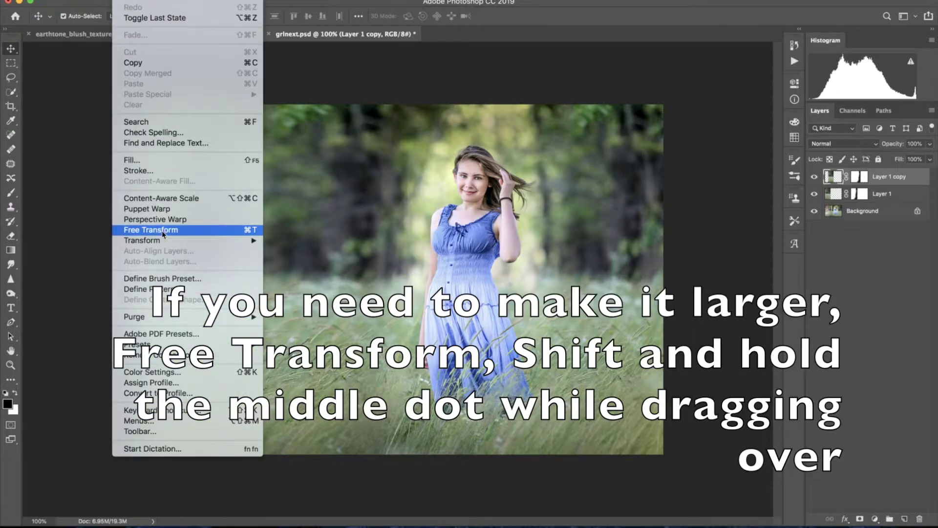
pyautogui.click(244, 231)
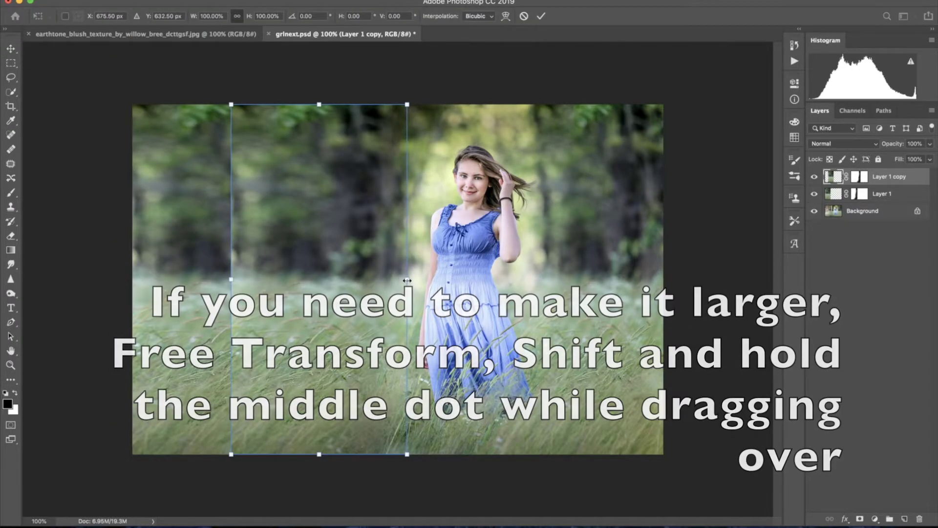
pyautogui.moveTo(407, 279); pyautogui.dragTo(438, 282)
pyautogui.click(541, 17)
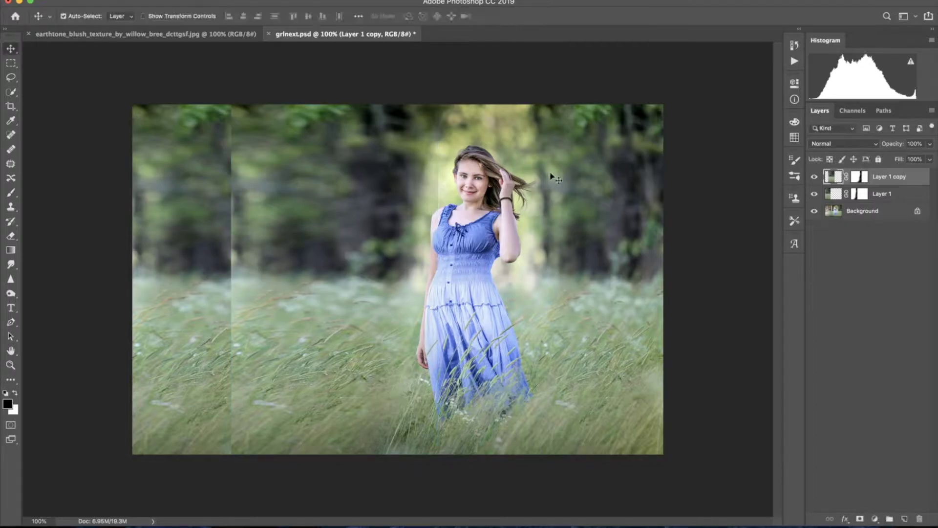
# Paint Layer 1 copy's mask to soften its left seam, the seam by her head, and the grass.
pyautogui.click(859, 178)
pyautogui.click(11, 192)
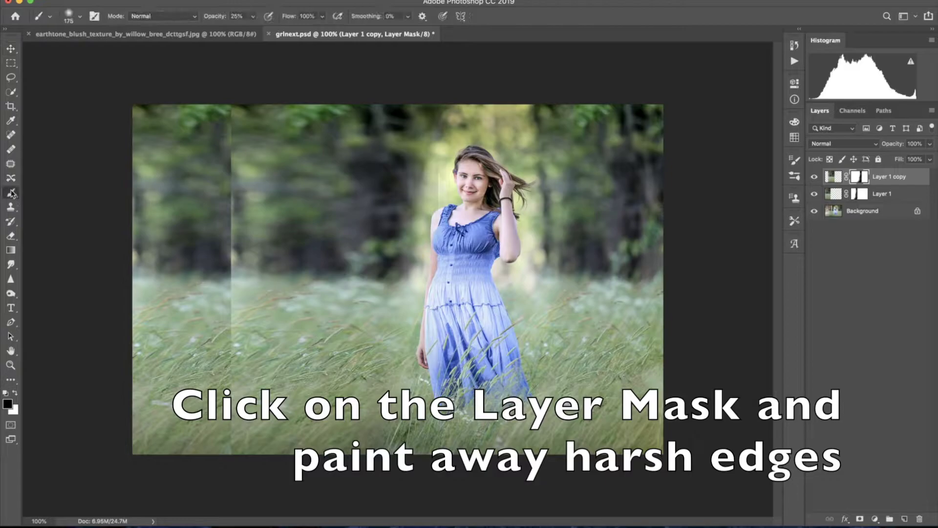
pyautogui.moveTo(230, 107)
pyautogui.mouseDown()
pyautogui.moveTo(220, 166)
pyautogui.moveTo(231, 311)
pyautogui.mouseUp()
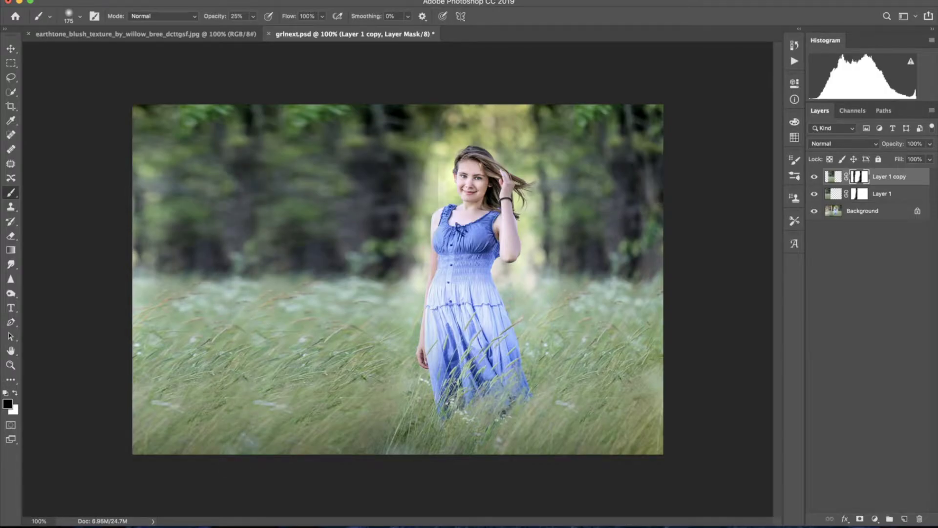
pyautogui.moveTo(440, 105); pyautogui.dragTo(410, 235)
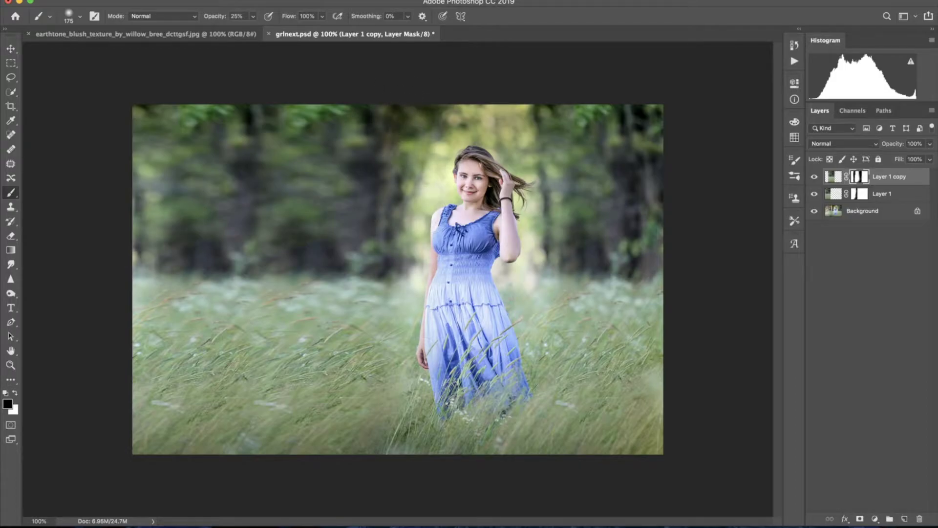
pyautogui.moveTo(359, 391); pyautogui.dragTo(296, 444)
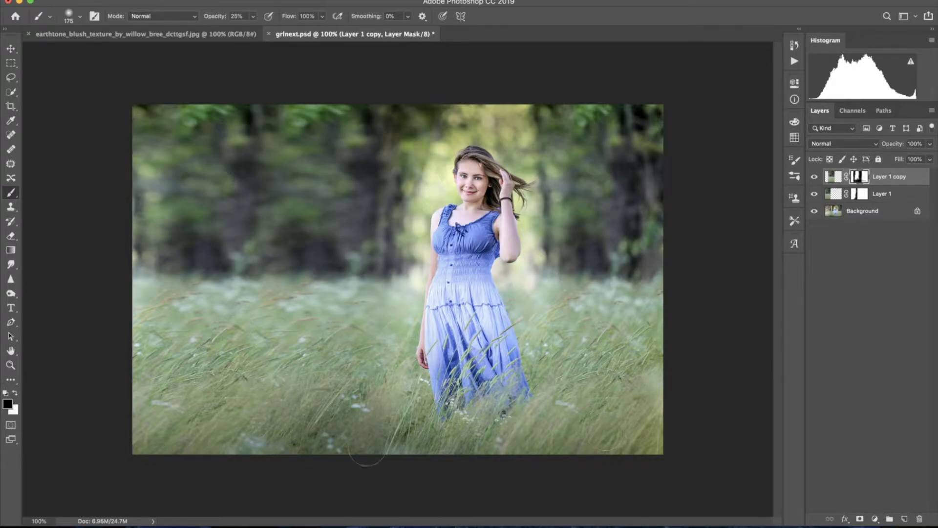
pyautogui.click(11, 48)
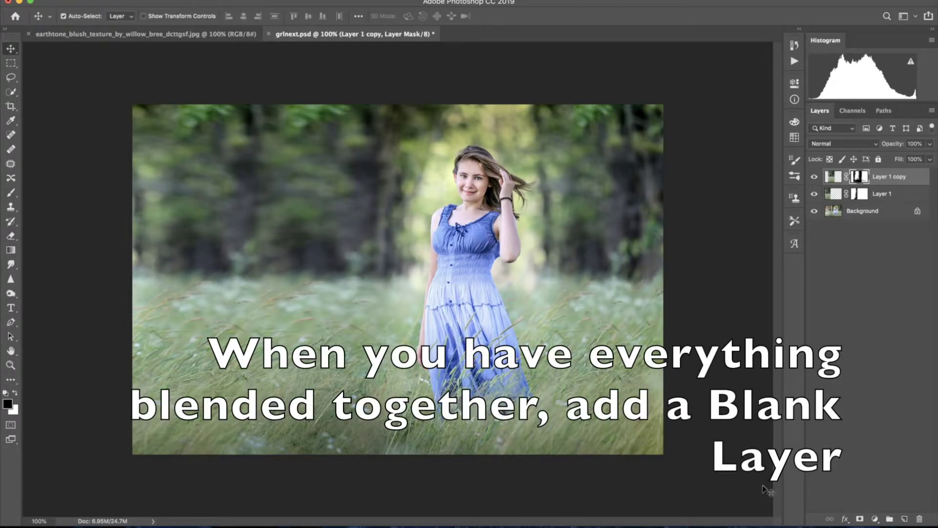
# Add new Layer 2 and set the foreground colour to light green.
pyautogui.click(905, 519)
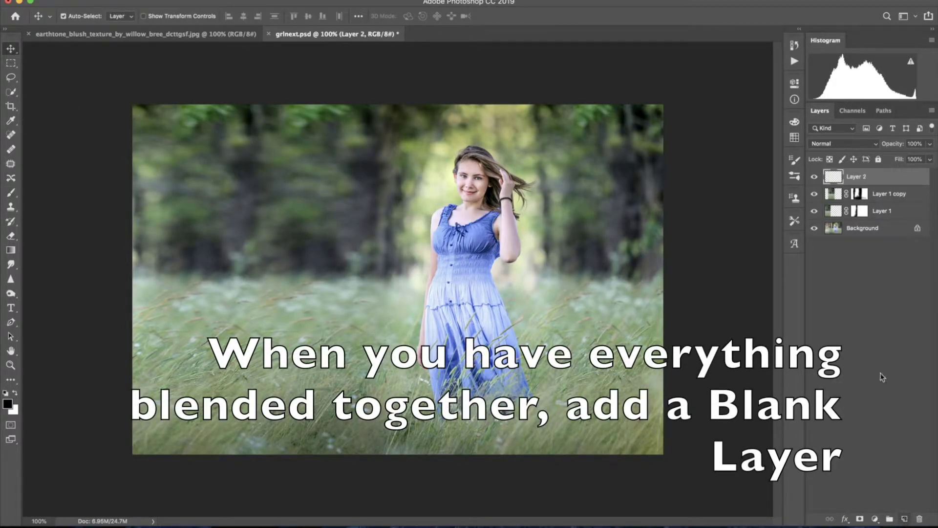
pyautogui.click(9, 403)
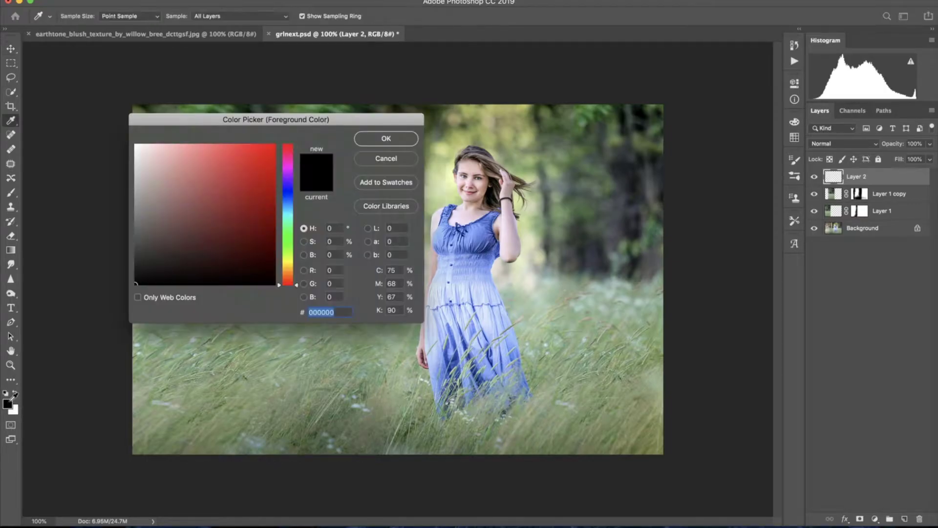
pyautogui.click(288, 243)
pyautogui.click(196, 170)
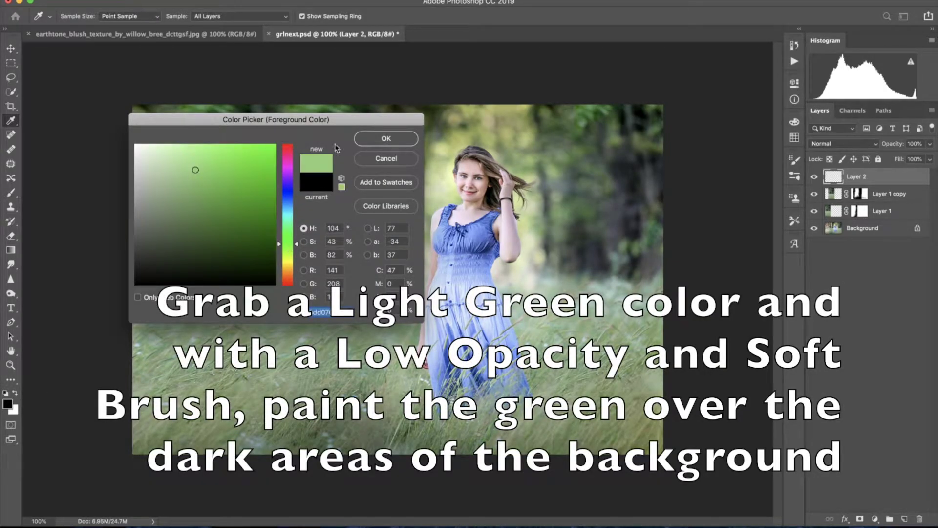
pyautogui.click(385, 139)
pyautogui.press('v')
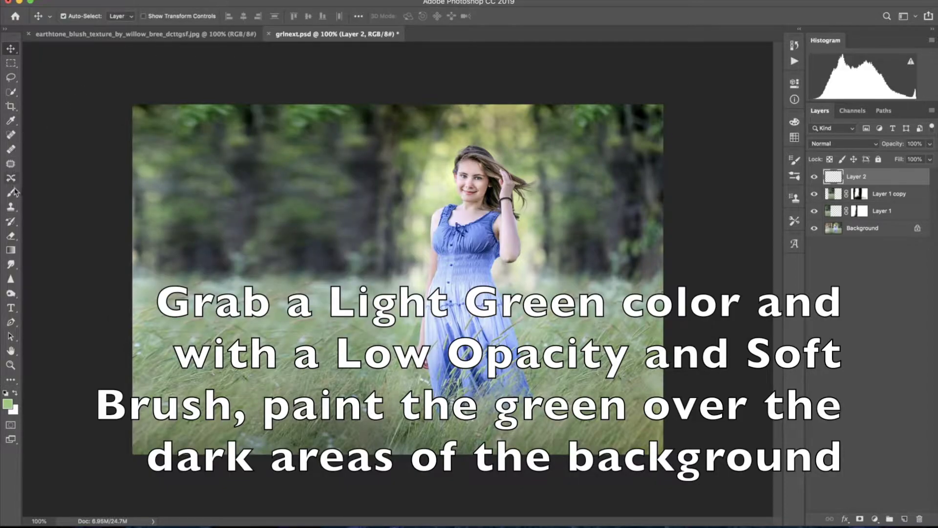
# Brush light green at 17% opacity over the dark trees left and right of the girl.
pyautogui.click(10, 192)
pyautogui.press('Return')
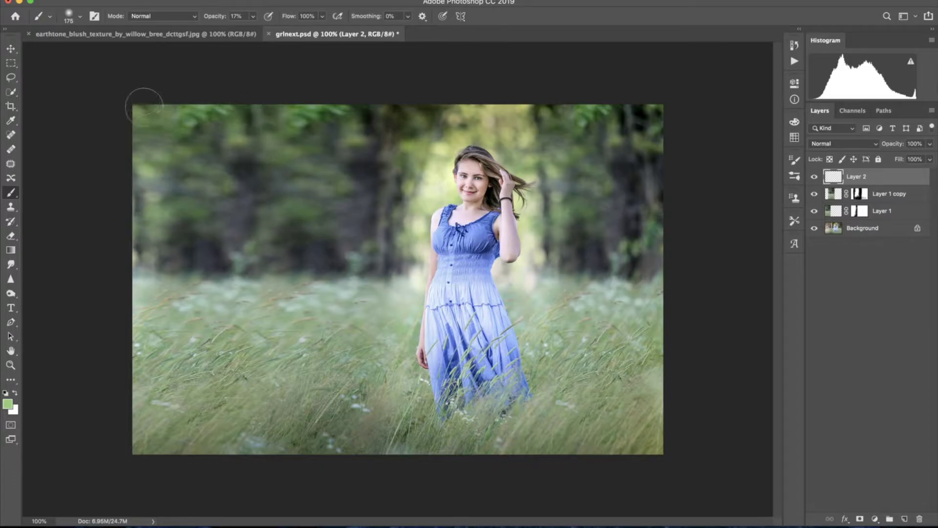
pyautogui.moveTo(144, 107); pyautogui.dragTo(171, 259)
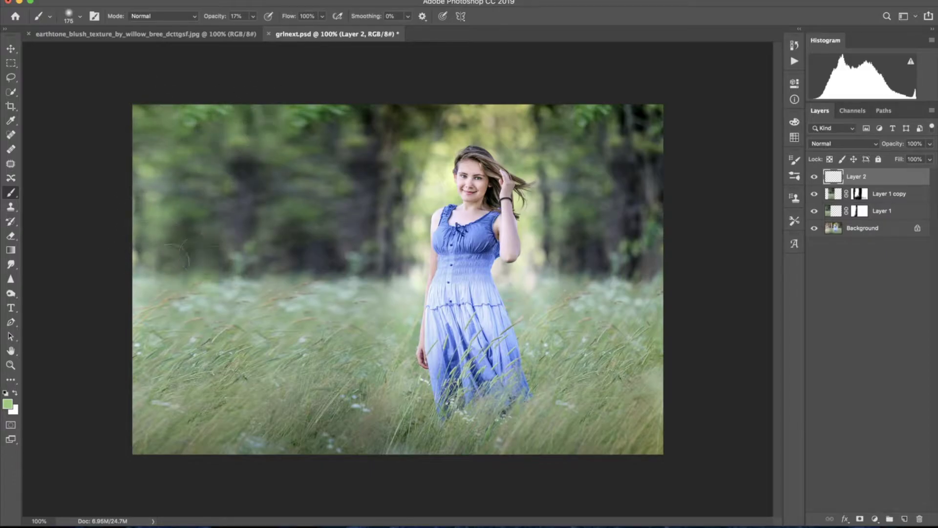
pyautogui.moveTo(176, 254)
pyautogui.mouseDown()
pyautogui.moveTo(315, 260)
pyautogui.moveTo(377, 162)
pyautogui.moveTo(537, 112)
pyautogui.mouseUp()
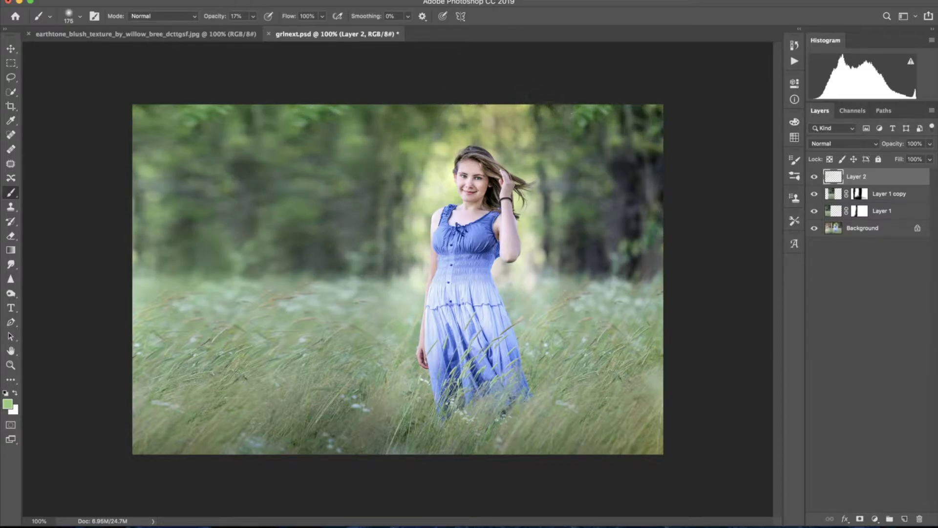
pyautogui.moveTo(542, 166)
pyautogui.mouseDown()
pyautogui.moveTo(640, 220)
pyautogui.moveTo(643, 254)
pyautogui.moveTo(581, 224)
pyautogui.mouseUp()
pyautogui.click(7, 403)
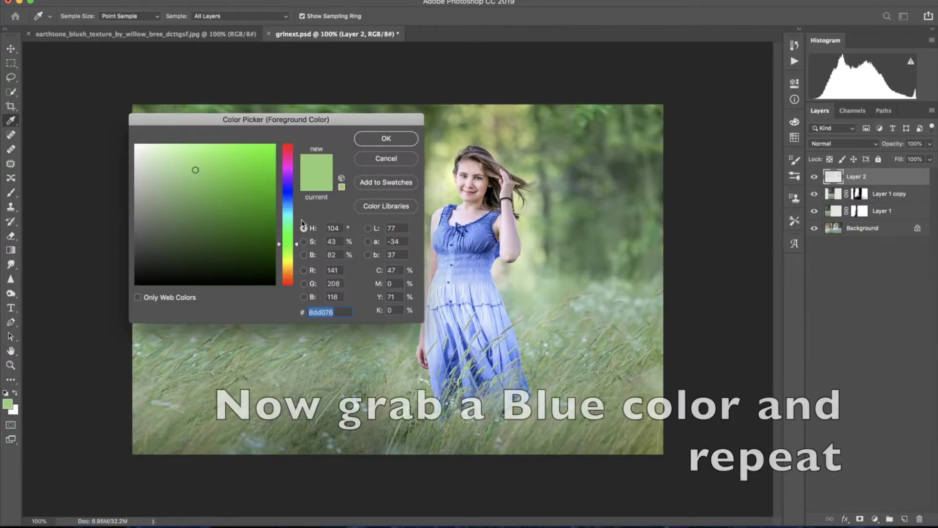
# Tint the top-left foliage and background toward the girl with blue paint.
pyautogui.click(289, 205)
pyautogui.click(386, 138)
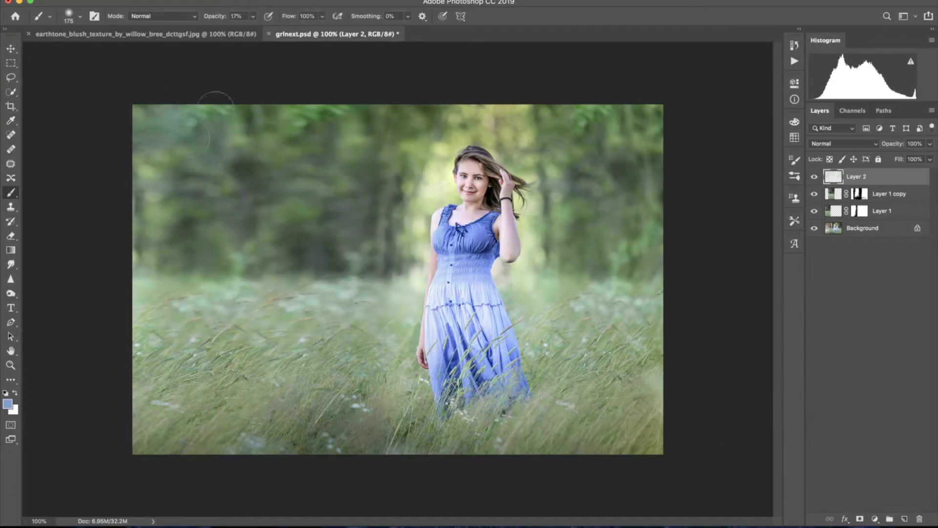
pyautogui.moveTo(255, 118); pyautogui.dragTo(184, 122)
pyautogui.moveTo(181, 186); pyautogui.dragTo(255, 202)
pyautogui.moveTo(294, 242)
pyautogui.mouseDown()
pyautogui.moveTo(320, 254)
pyautogui.moveTo(352, 206)
pyautogui.moveTo(313, 147)
pyautogui.moveTo(425, 120)
pyautogui.mouseUp()
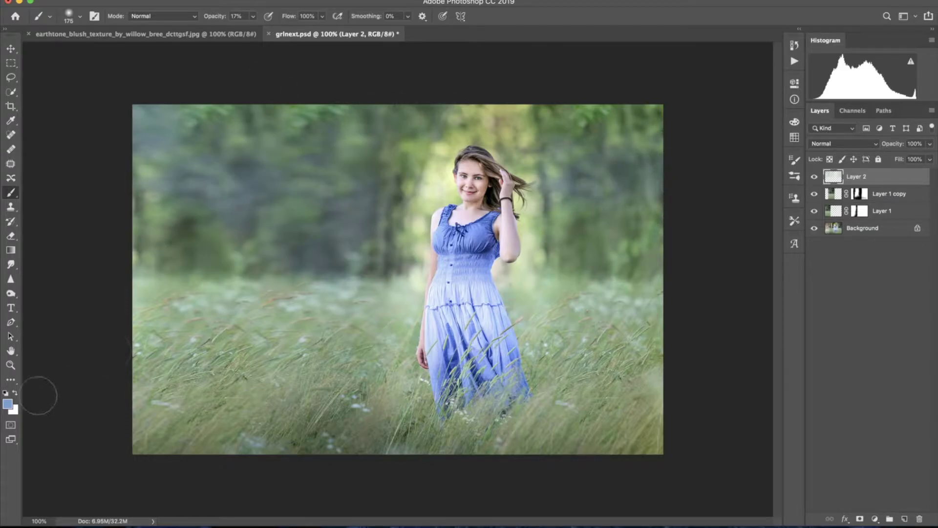
# Brighten the upper background and areas beside the girl and her raised arm with yellow paint.
pyautogui.click(9, 405)
pyautogui.click(287, 260)
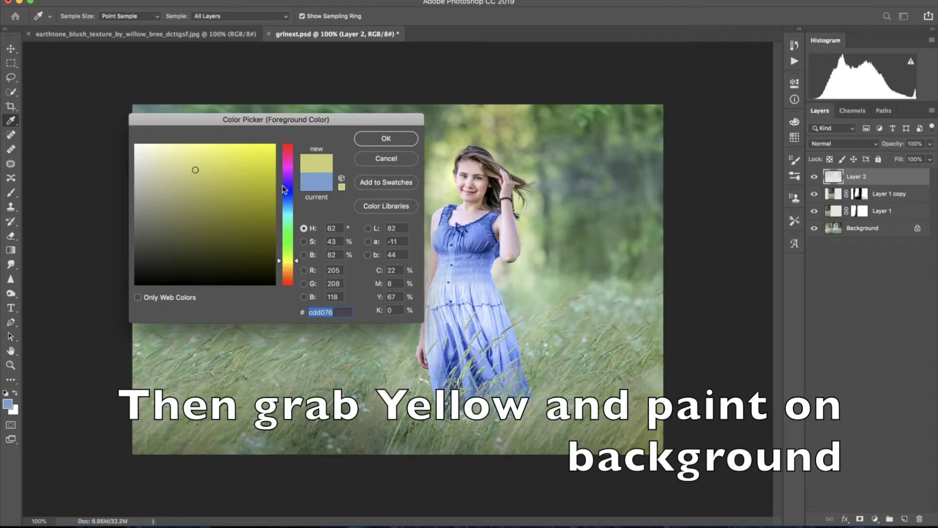
pyautogui.click(374, 140)
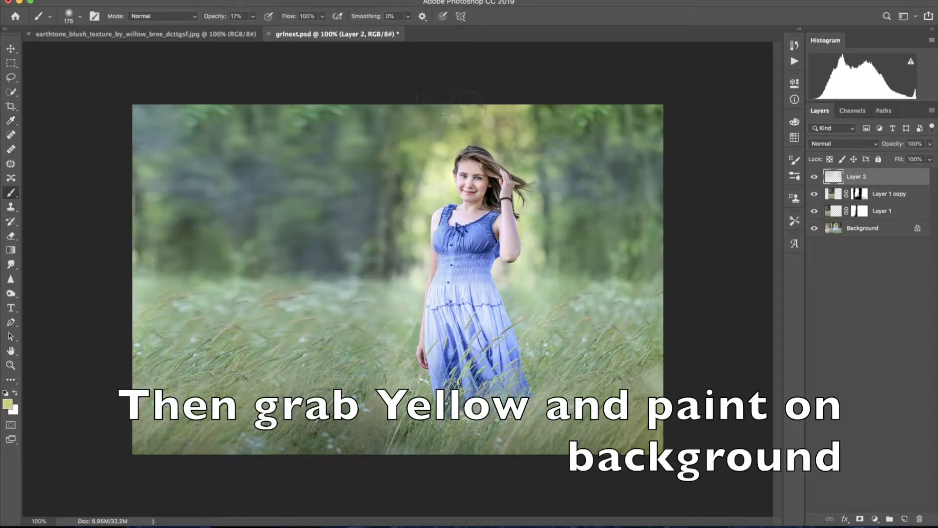
pyautogui.moveTo(511, 141)
pyautogui.mouseDown()
pyautogui.moveTo(425, 156)
pyautogui.moveTo(381, 257)
pyautogui.moveTo(399, 250)
pyautogui.moveTo(159, 251)
pyautogui.mouseUp()
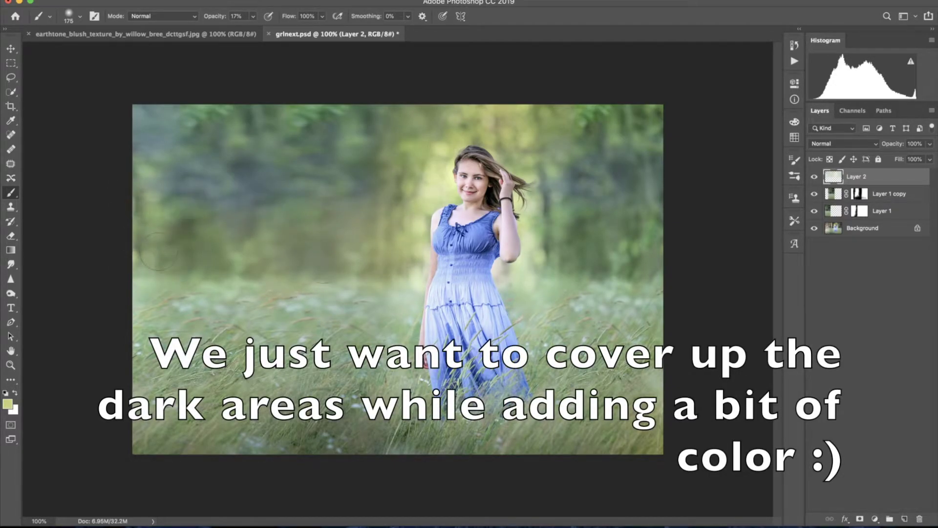
pyautogui.moveTo(386, 257)
pyautogui.mouseDown()
pyautogui.moveTo(372, 132)
pyautogui.moveTo(337, 215)
pyautogui.moveTo(293, 254)
pyautogui.moveTo(396, 230)
pyautogui.mouseUp()
pyautogui.press('[')
pyautogui.press('[')
pyautogui.press('[')
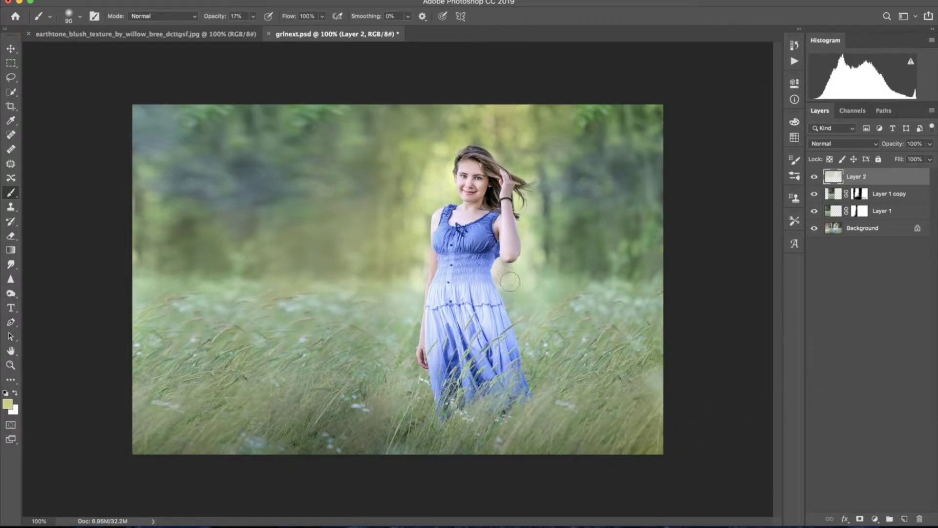
pyautogui.moveTo(534, 265)
pyautogui.mouseDown()
pyautogui.moveTo(544, 205)
pyautogui.moveTo(581, 264)
pyautogui.moveTo(604, 112)
pyautogui.moveTo(548, 249)
pyautogui.moveTo(630, 234)
pyautogui.mouseUp()
pyautogui.moveTo(601, 196)
pyautogui.mouseDown()
pyautogui.moveTo(591, 127)
pyautogui.moveTo(645, 117)
pyautogui.mouseUp()
pyautogui.moveTo(361, 191)
pyautogui.mouseDown()
pyautogui.moveTo(367, 181)
pyautogui.moveTo(252, 176)
pyautogui.moveTo(310, 245)
pyautogui.moveTo(184, 244)
pyautogui.moveTo(142, 213)
pyautogui.mouseUp()
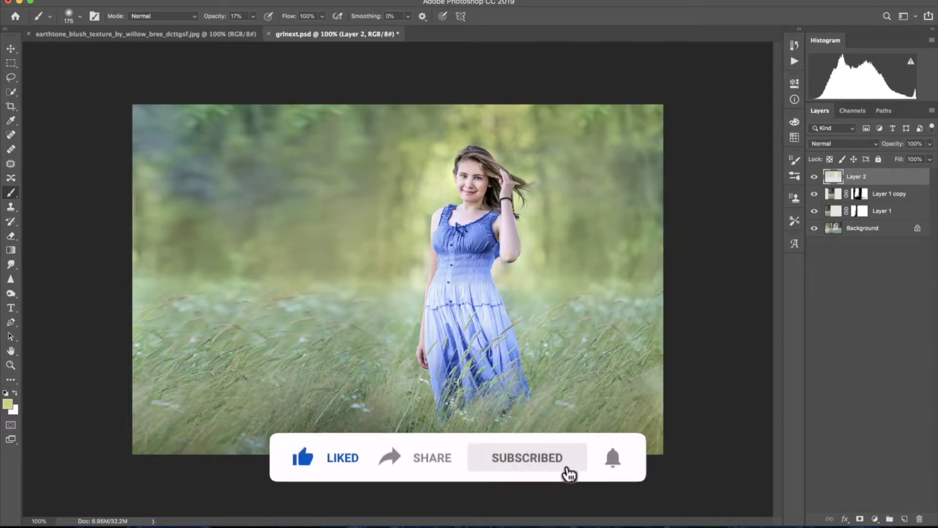
# Switch to green paint and brighten the upper-left background.
pyautogui.click(8, 404)
pyautogui.click(287, 234)
pyautogui.click(388, 138)
pyautogui.moveTo(263, 93)
pyautogui.mouseDown()
pyautogui.moveTo(206, 146)
pyautogui.moveTo(187, 241)
pyautogui.mouseUp()
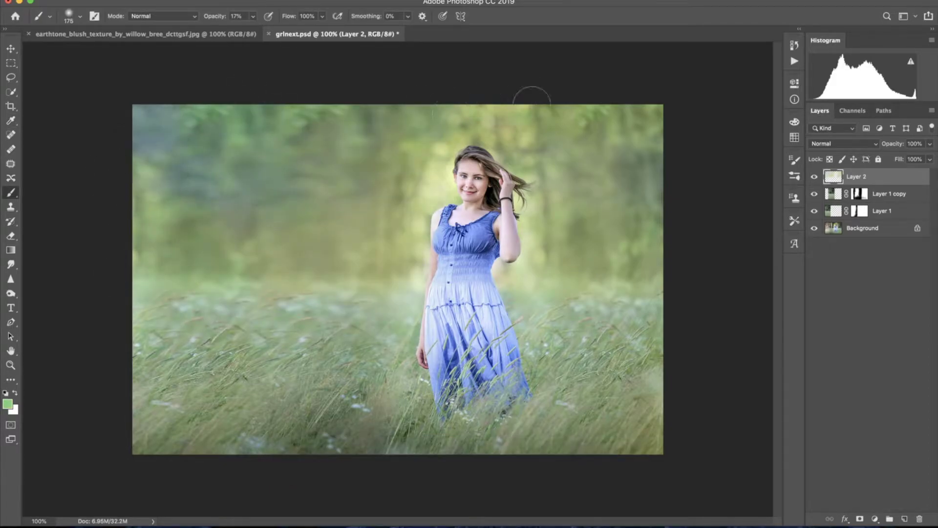
pyautogui.click(11, 48)
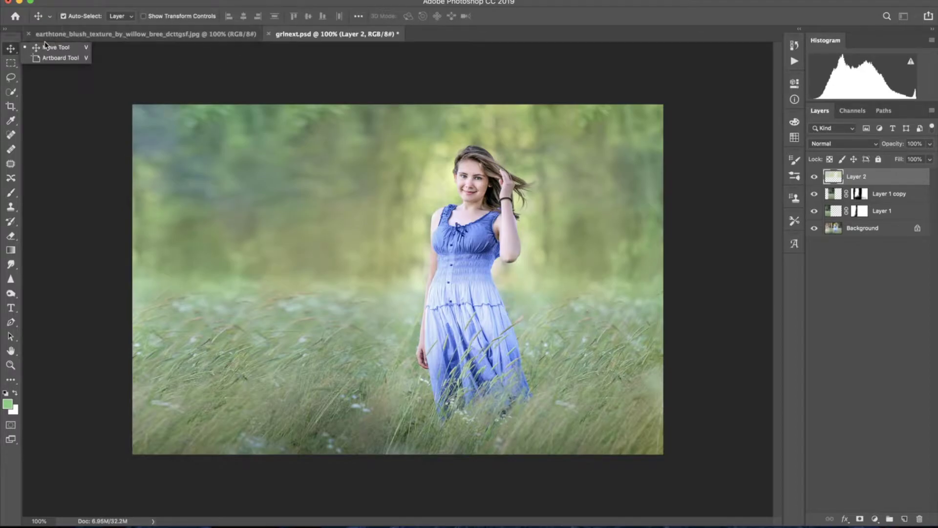
# Bring the earthtone texture into grlnext.psd as Layer 3 and scale it to cover the canvas.
pyautogui.click(78, 34)
pyautogui.moveTo(380, 266)
pyautogui.mouseDown()
pyautogui.moveTo(302, 40)
pyautogui.moveTo(268, 174)
pyautogui.moveTo(233, 152)
pyautogui.moveTo(208, 152)
pyautogui.mouseUp()
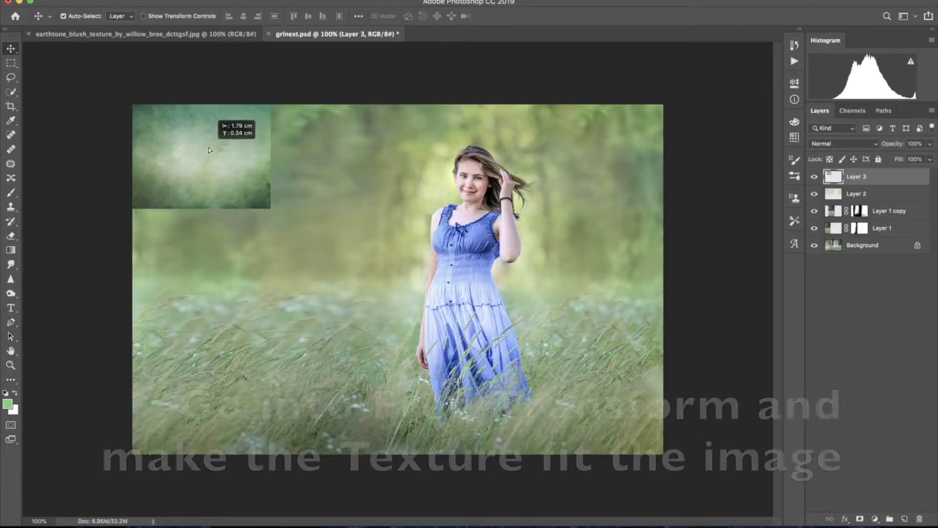
pyautogui.click(126, 1)
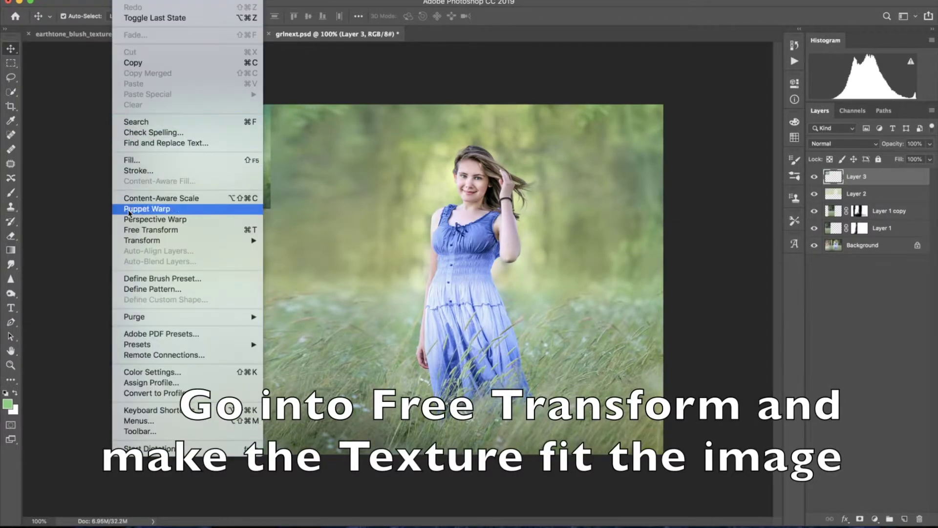
pyautogui.click(239, 229)
pyautogui.moveTo(268, 208)
pyautogui.mouseDown()
pyautogui.moveTo(426, 323)
pyautogui.moveTo(651, 404)
pyautogui.moveTo(687, 474)
pyautogui.mouseUp()
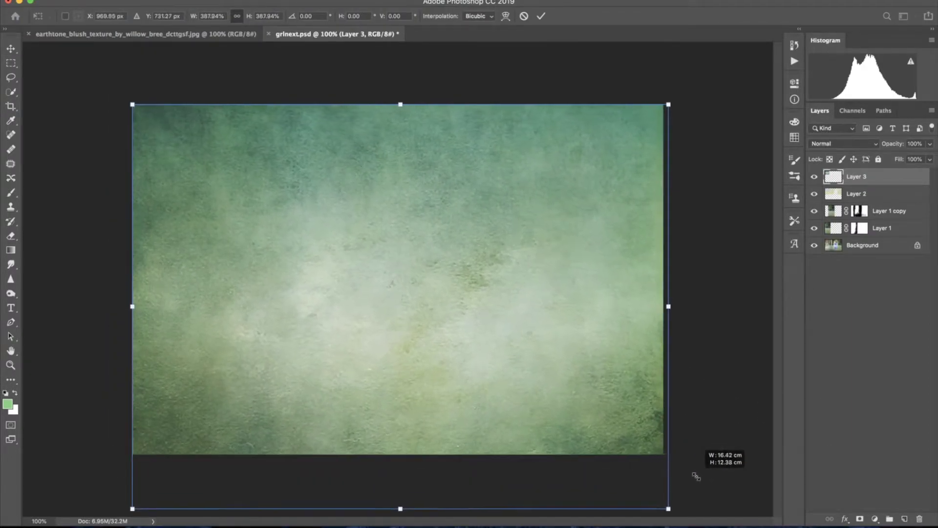
pyautogui.moveTo(469, 403); pyautogui.dragTo(469, 347)
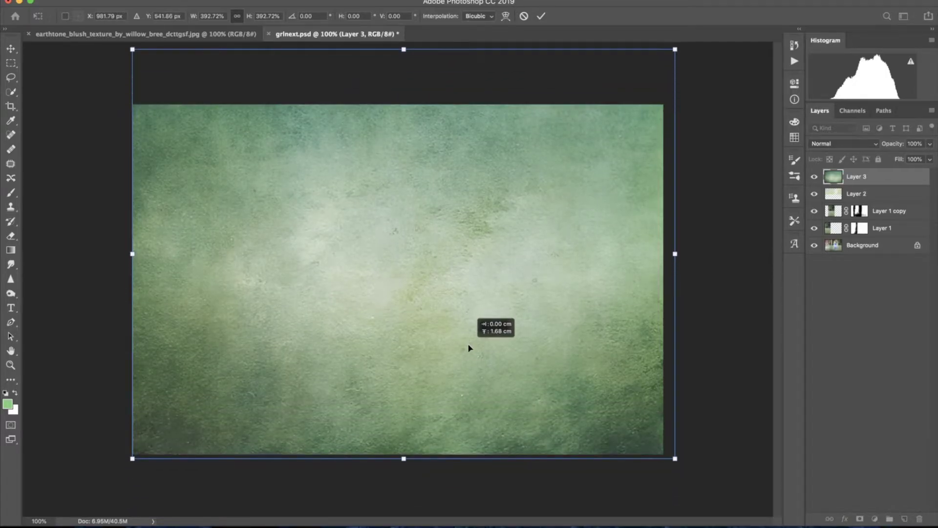
pyautogui.moveTo(469, 347); pyautogui.dragTo(460, 348)
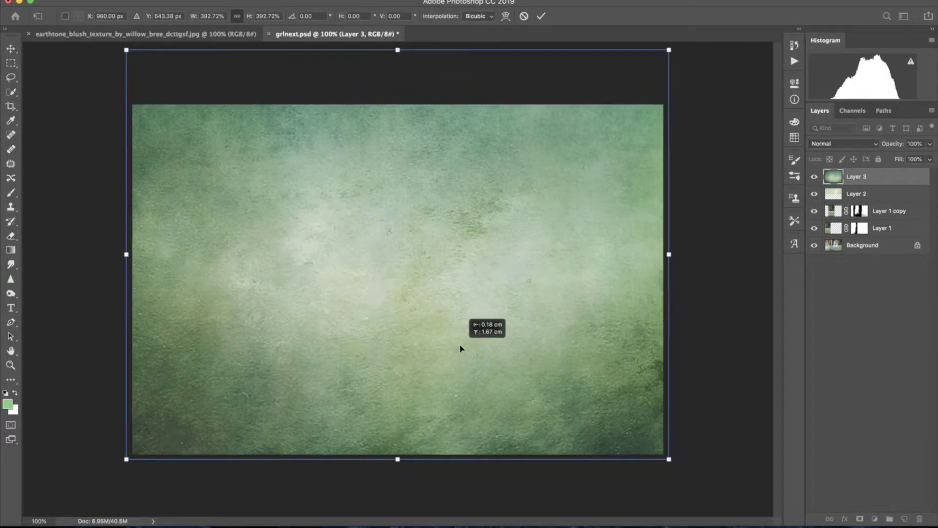
pyautogui.click(541, 16)
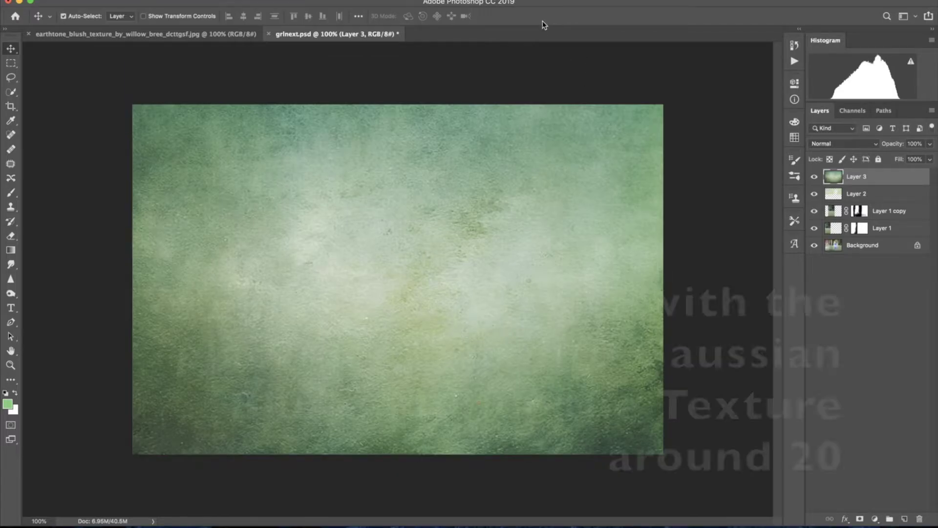
# Gaussian Blur Layer 3 at about 20 pixels, then set it to Multiply at 80% opacity.
pyautogui.click(273, 1)
pyautogui.moveTo(277, 115)
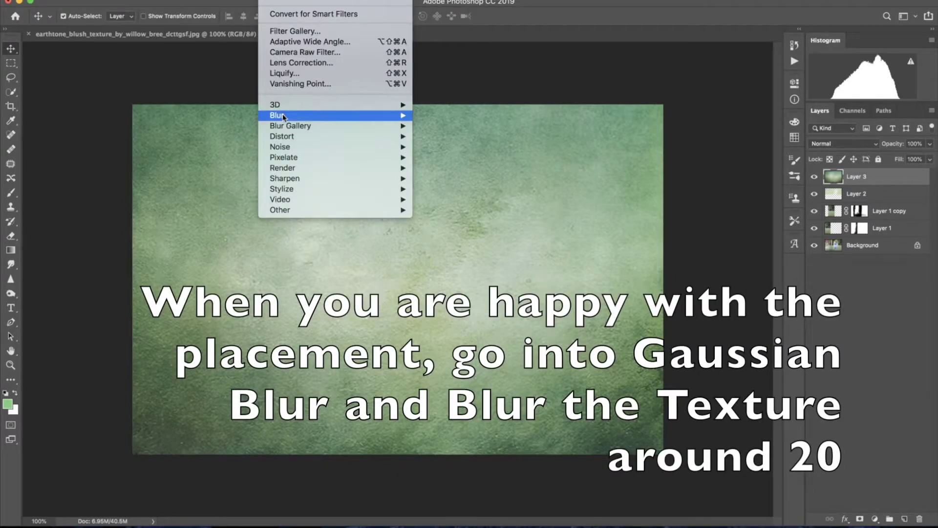
pyautogui.click(450, 157)
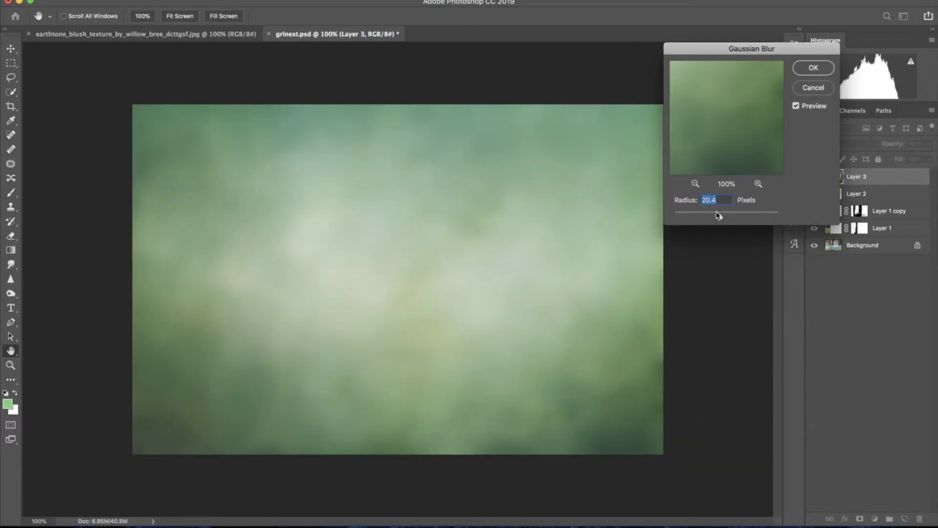
pyautogui.click(815, 68)
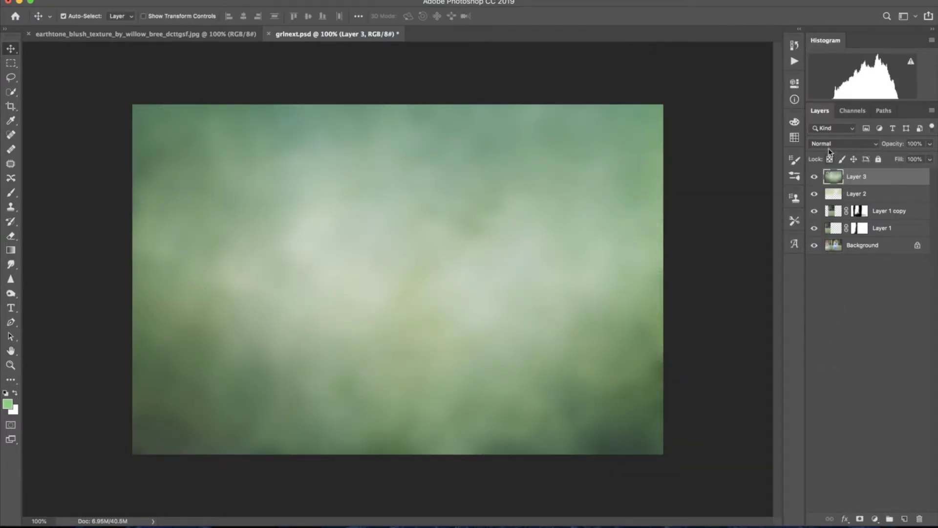
pyautogui.click(829, 145)
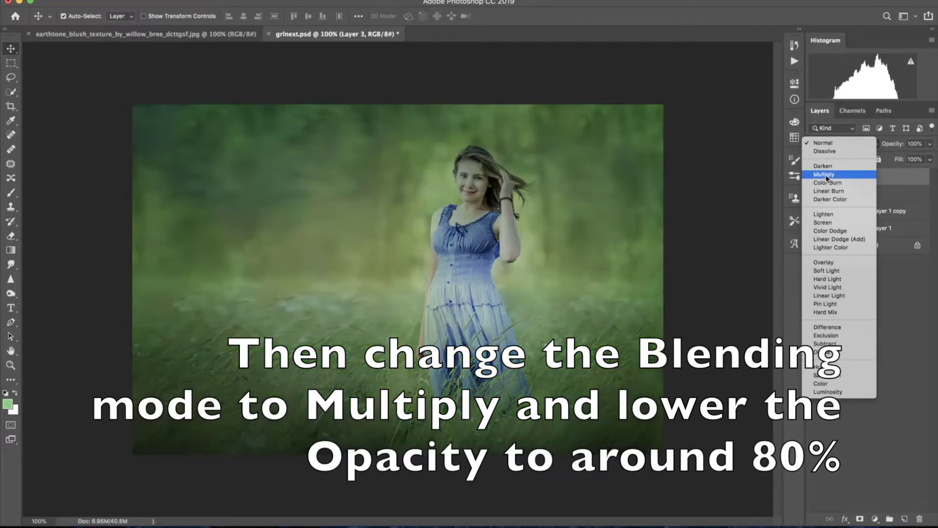
pyautogui.click(824, 174)
pyautogui.moveTo(898, 147); pyautogui.dragTo(886, 147)
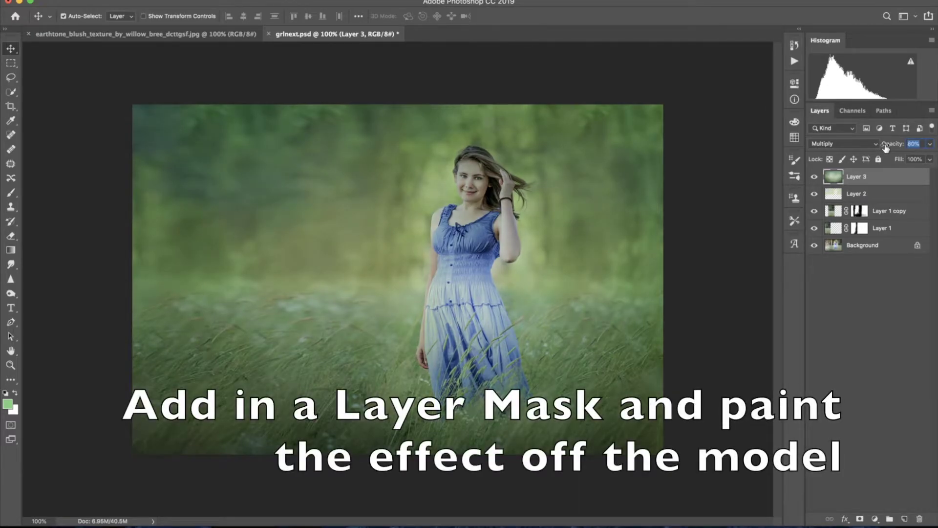
# Add a mask to Layer 3 and set a smaller brush at 60% opacity.
pyautogui.click(861, 520)
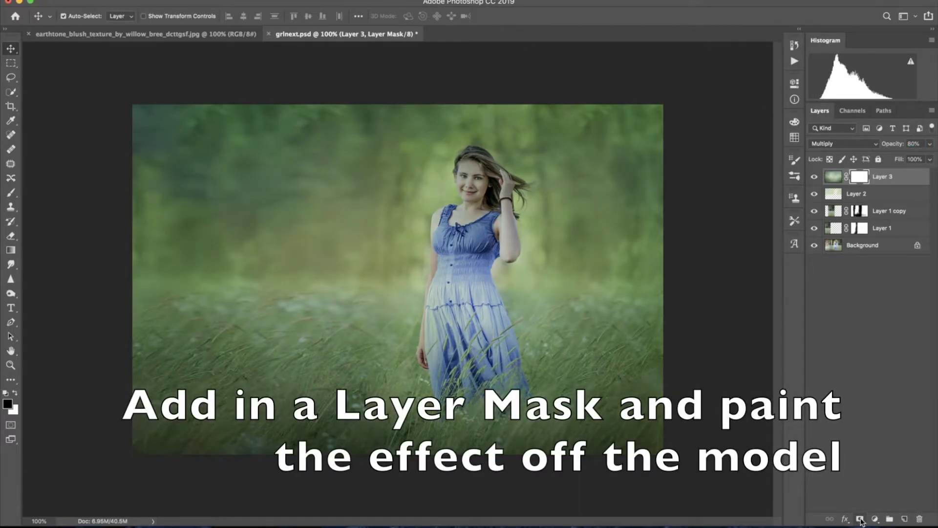
pyautogui.click(11, 193)
pyautogui.click(79, 16)
pyautogui.click(63, 252)
pyautogui.press('[')
pyautogui.press('[')
pyautogui.press('[')
pyautogui.press('6')
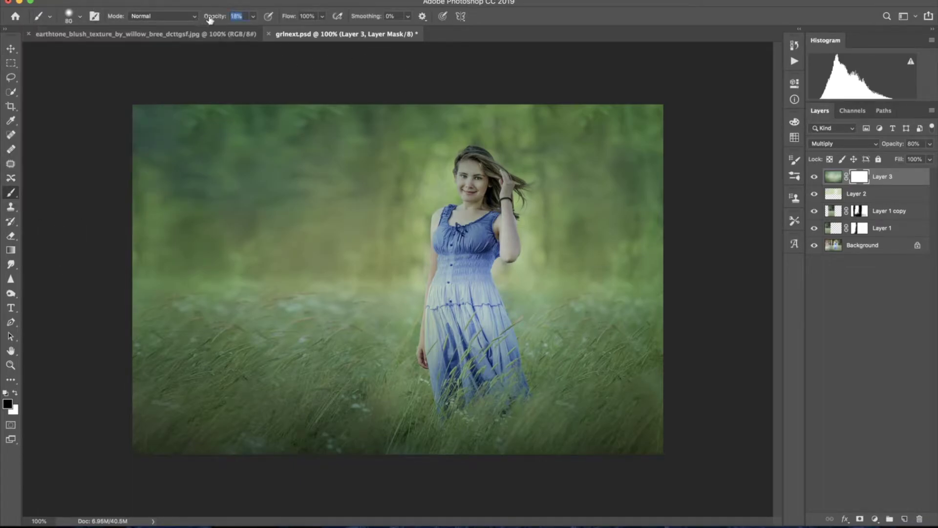
# Mask the texture off her face, neck, hair, cheek, raised arm and shoulder.
pyautogui.moveTo(477, 161); pyautogui.dragTo(452, 239)
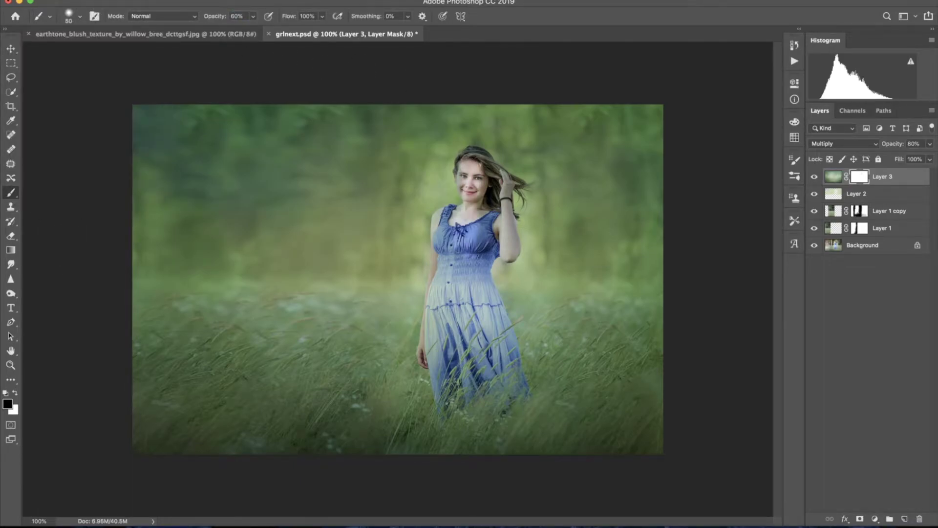
pyautogui.press('[')
pyautogui.press('[')
pyautogui.press('[')
pyautogui.hotkey('ctrl', '+')
pyautogui.moveTo(589, 212); pyautogui.dragTo(522, 302)
pyautogui.moveTo(509, 152); pyautogui.dragTo(527, 230)
pyautogui.moveTo(521, 176); pyautogui.dragTo(552, 215)
pyautogui.moveTo(520, 142); pyautogui.dragTo(484, 156)
pyautogui.press('[')
pyautogui.moveTo(479, 200)
pyautogui.mouseDown()
pyautogui.moveTo(467, 149)
pyautogui.moveTo(484, 264)
pyautogui.moveTo(576, 318)
pyautogui.mouseUp()
pyautogui.moveTo(503, 337); pyautogui.dragTo(520, 244)
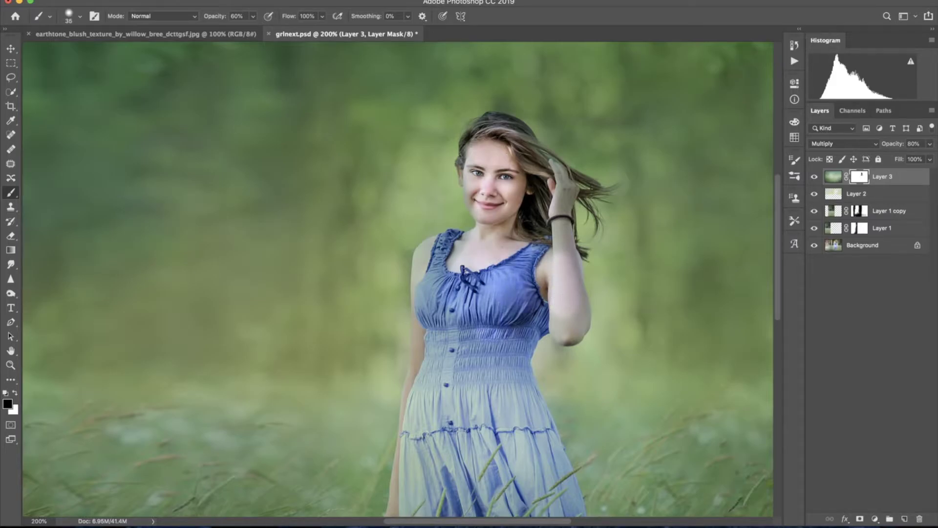
pyautogui.moveTo(547, 203); pyautogui.dragTo(562, 278)
# With a fine brush, clear the hair edge, left cheek, and chin down to the neck.
pyautogui.press('[')
pyautogui.press('[')
pyautogui.press('[')
pyautogui.press('[')
pyautogui.moveTo(465, 157)
pyautogui.mouseDown()
pyautogui.moveTo(462, 136)
pyautogui.moveTo(463, 176)
pyautogui.mouseUp()
pyautogui.press('[')
pyautogui.press('[')
pyautogui.press('[')
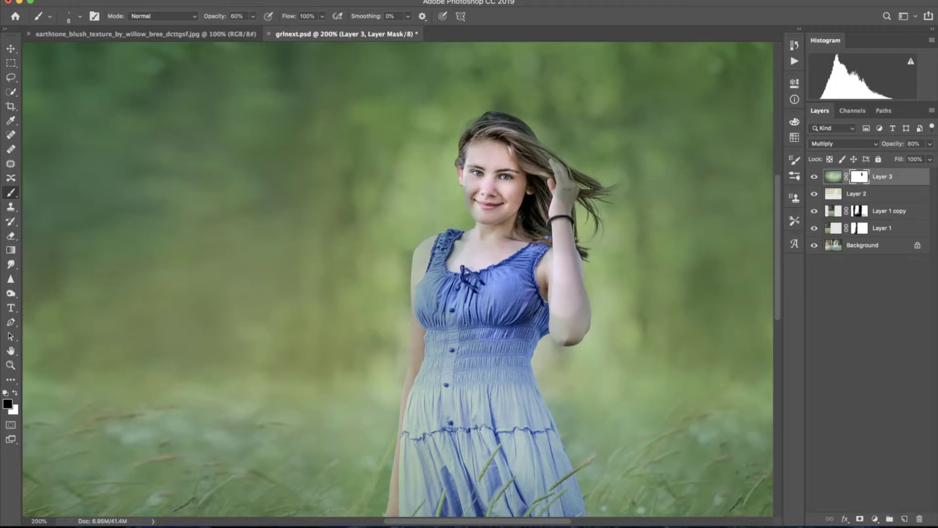
pyautogui.press(']')
pyautogui.moveTo(470, 176); pyautogui.dragTo(466, 200)
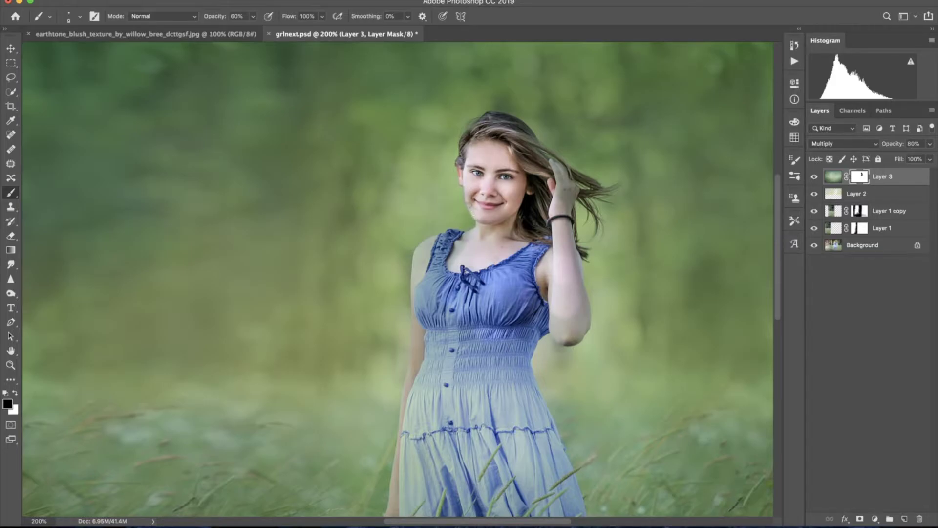
pyautogui.moveTo(467, 198); pyautogui.dragTo(466, 185)
pyautogui.moveTo(477, 215); pyautogui.dragTo(479, 235)
pyautogui.press(']')
pyautogui.press(']')
pyautogui.press(']')
pyautogui.press(']')
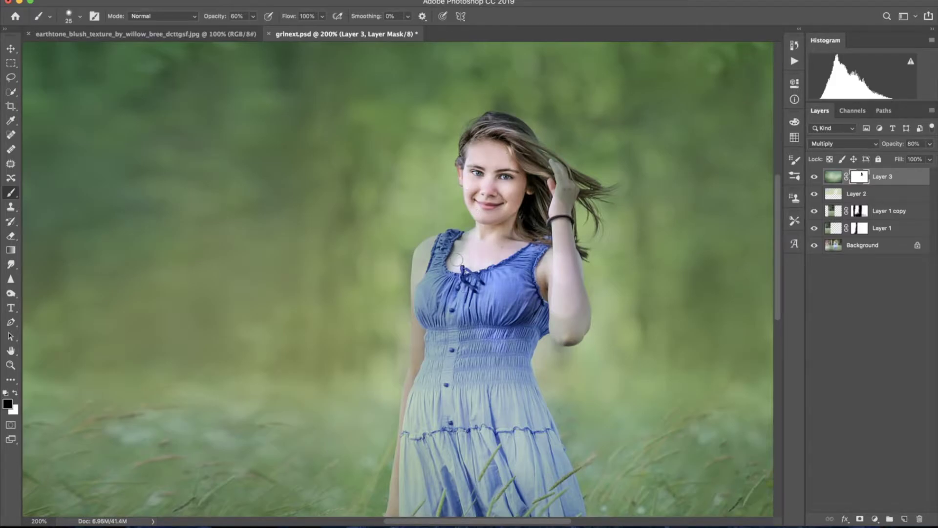
pyautogui.press('[')
# Mask the green tint off her left shoulder, underarm and left arm edge.
pyautogui.moveTo(430, 254)
pyautogui.mouseDown()
pyautogui.moveTo(418, 284)
pyautogui.moveTo(428, 244)
pyautogui.mouseUp()
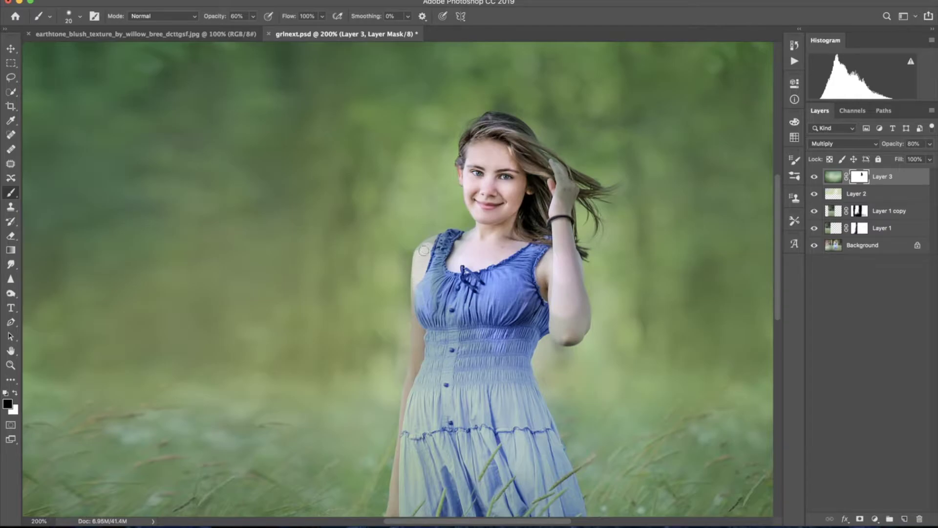
pyautogui.moveTo(428, 245); pyautogui.dragTo(472, 238)
pyautogui.press('[')
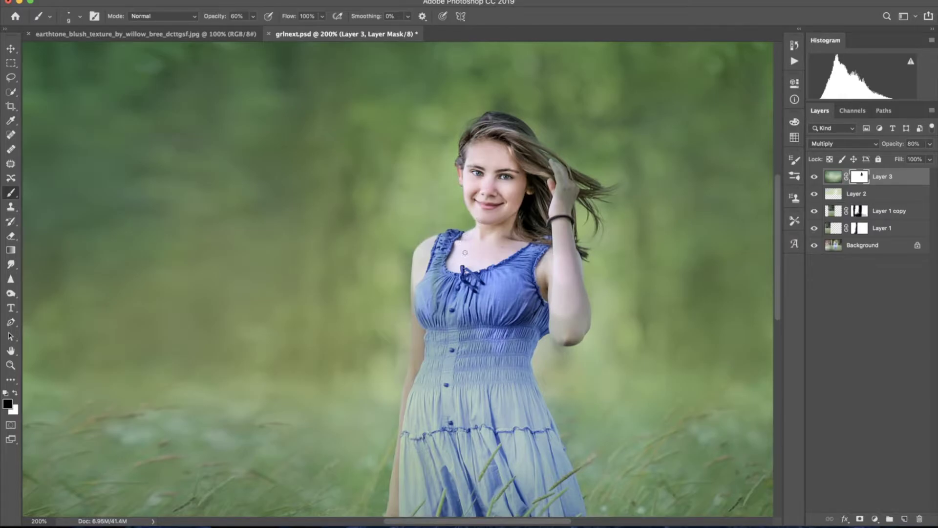
pyautogui.moveTo(437, 261); pyautogui.dragTo(438, 277)
pyautogui.moveTo(428, 247); pyautogui.dragTo(417, 301)
pyautogui.press('[')
pyautogui.press('[')
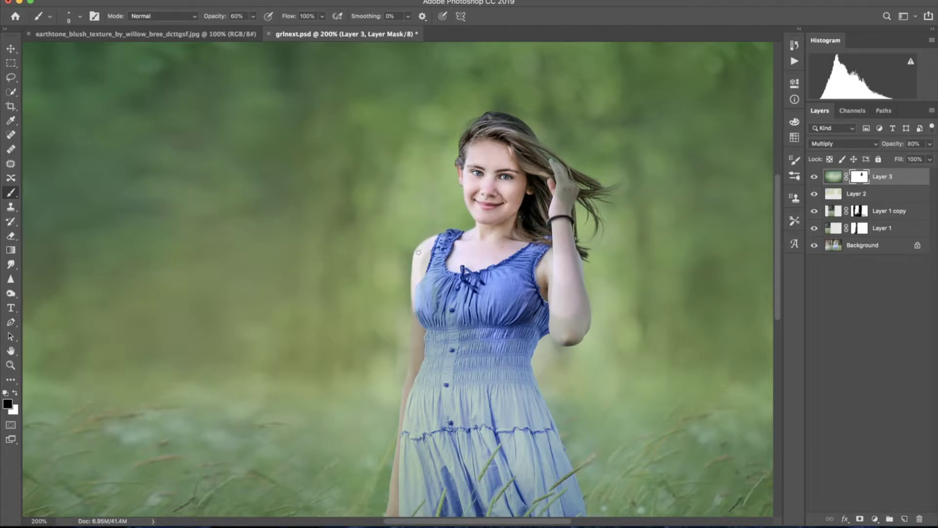
# Clean the left arm edge and hair top, then paint white over the raised hand and forearm.
pyautogui.moveTo(428, 259); pyautogui.dragTo(419, 280)
pyautogui.moveTo(494, 117)
pyautogui.mouseDown()
pyautogui.moveTo(519, 120)
pyautogui.moveTo(511, 139)
pyautogui.mouseUp()
pyautogui.press('x')
pyautogui.press('x')
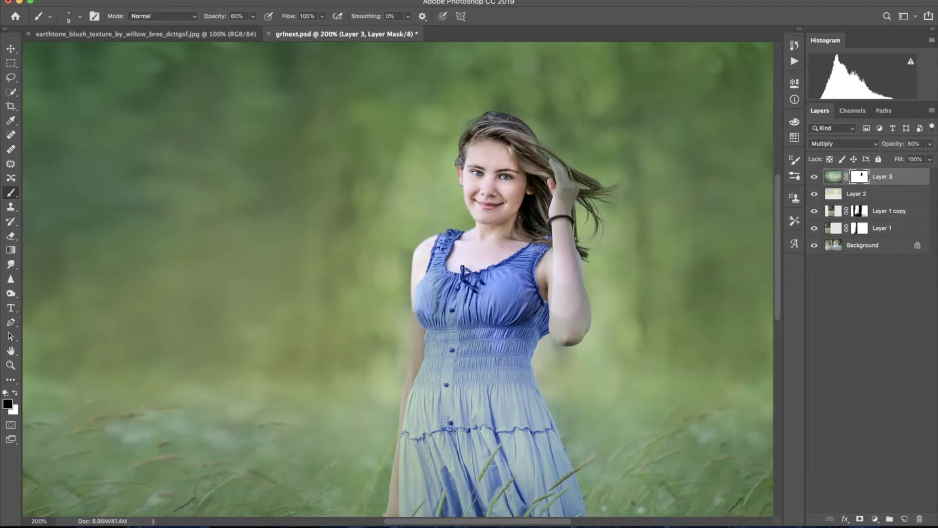
pyautogui.moveTo(528, 150); pyautogui.dragTo(560, 195)
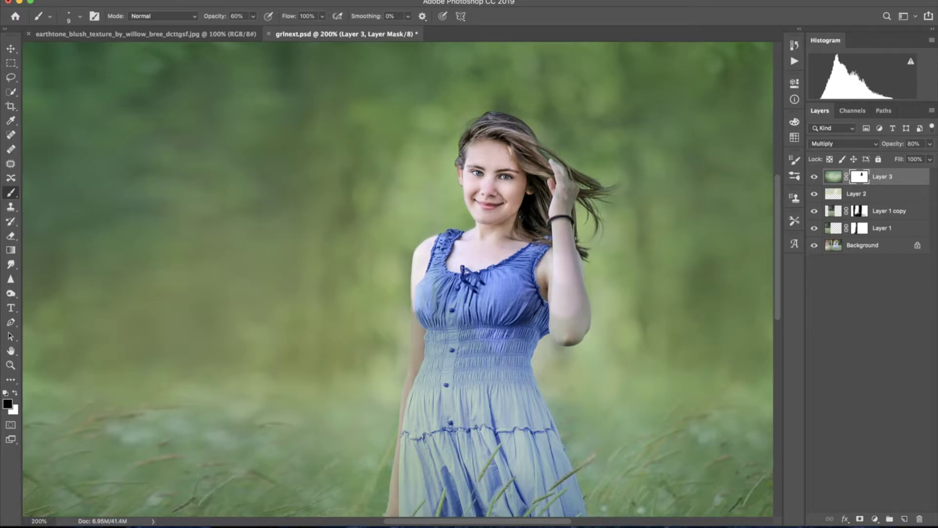
pyautogui.moveTo(557, 222); pyautogui.dragTo(562, 247)
pyautogui.moveTo(567, 213); pyautogui.dragTo(567, 171)
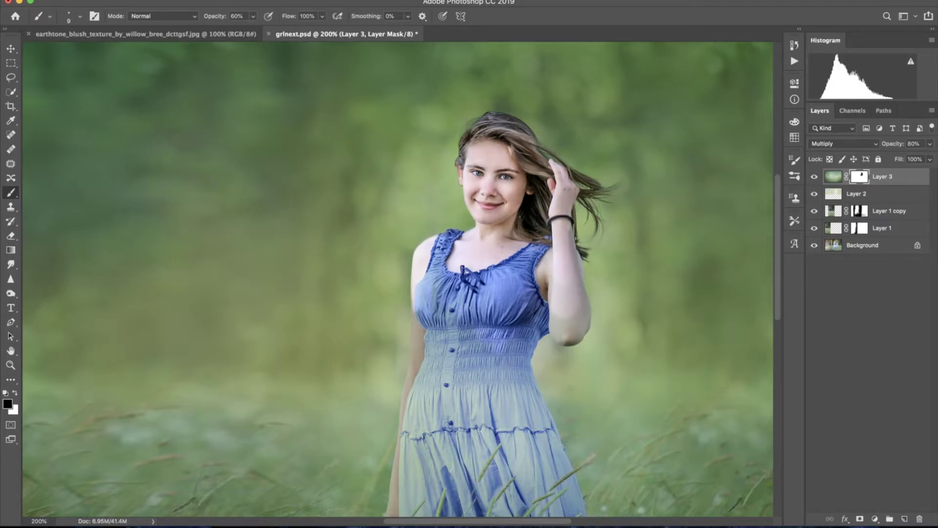
# Paint out the small arm mark and restore the forearm down to the elbow.
pyautogui.moveTo(556, 322); pyautogui.dragTo(540, 267)
pyautogui.press(']')
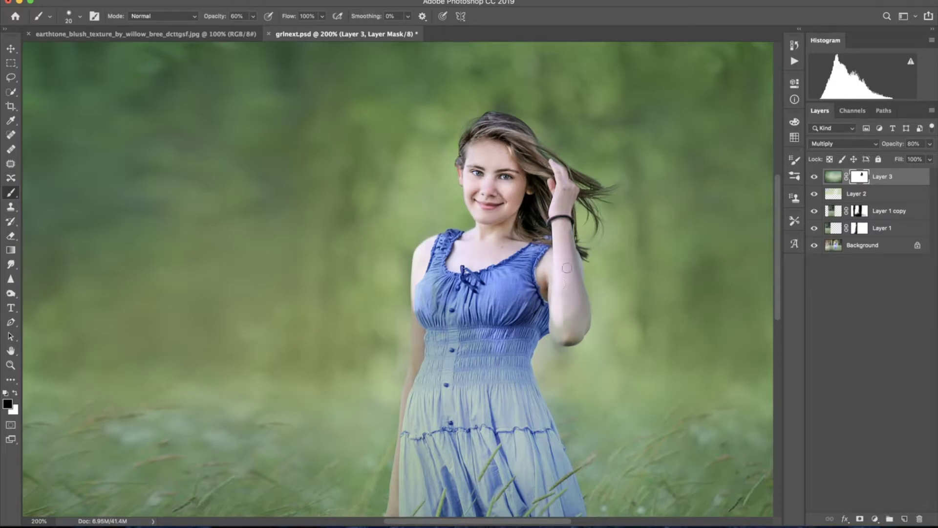
pyautogui.press('[')
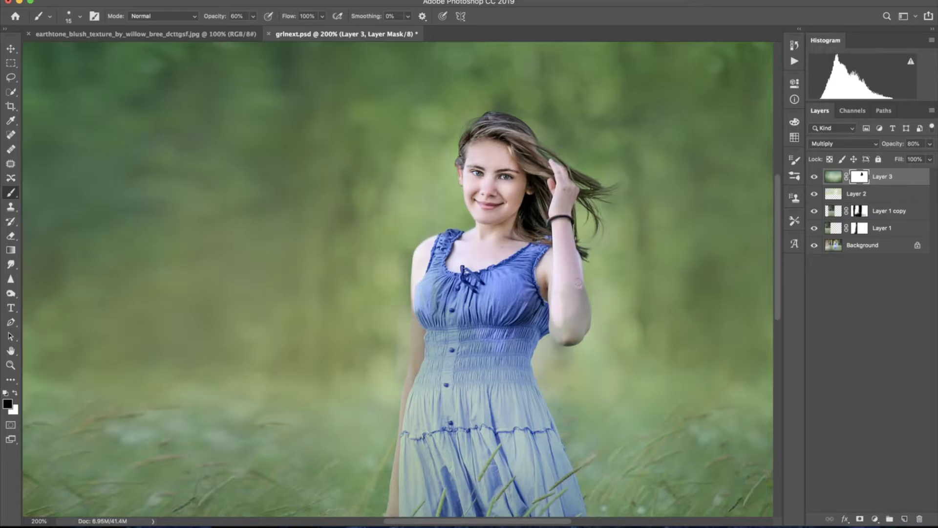
pyautogui.moveTo(579, 284); pyautogui.dragTo(573, 329)
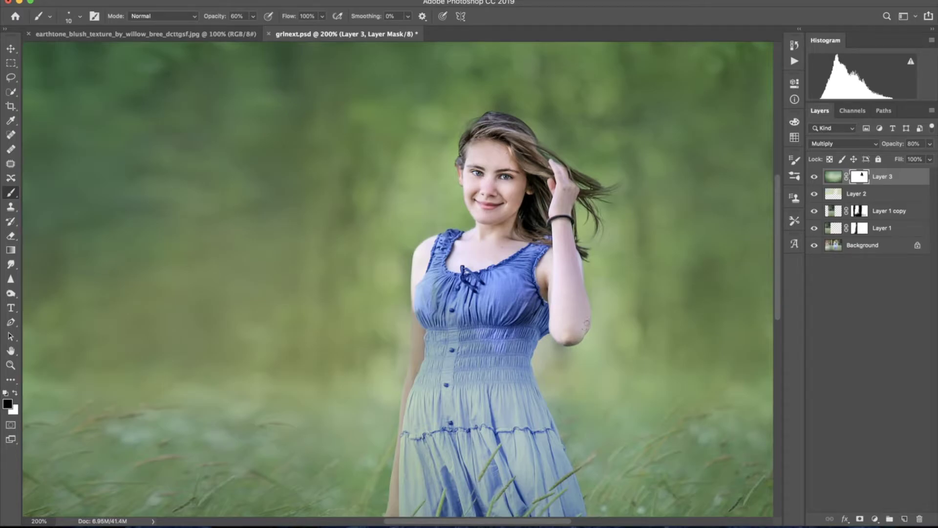
# Lighten the dress edge below her arm and the dress centre toward the lower dress.
pyautogui.moveTo(538, 320); pyautogui.dragTo(511, 382)
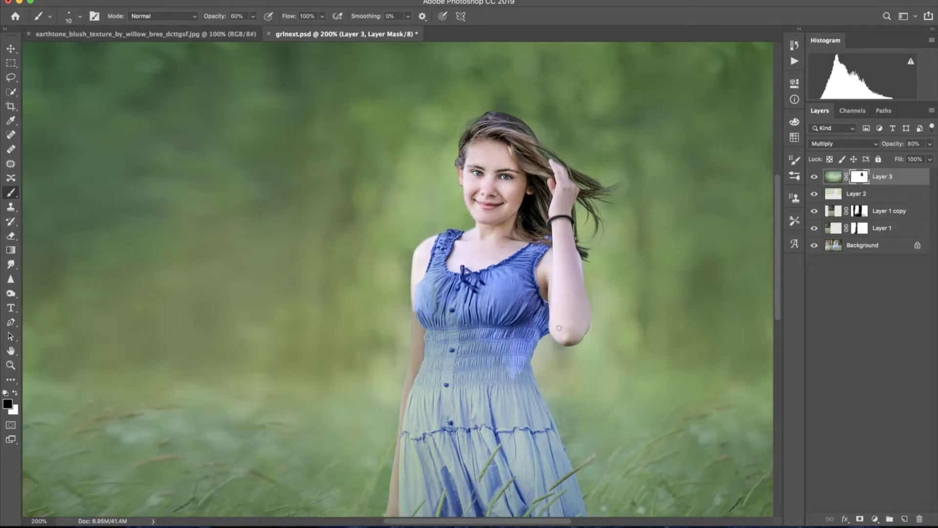
pyautogui.press(']')
pyautogui.moveTo(443, 274)
pyautogui.mouseDown()
pyautogui.moveTo(430, 352)
pyautogui.moveTo(455, 410)
pyautogui.mouseUp()
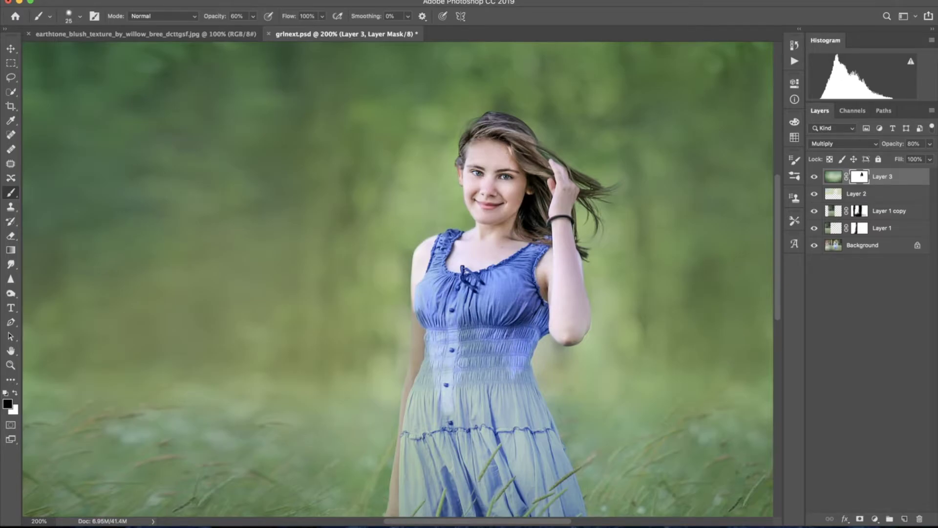
pyautogui.moveTo(455, 288); pyautogui.dragTo(491, 362)
pyautogui.moveTo(432, 362); pyautogui.dragTo(447, 425)
pyautogui.moveTo(427, 365); pyautogui.dragTo(464, 469)
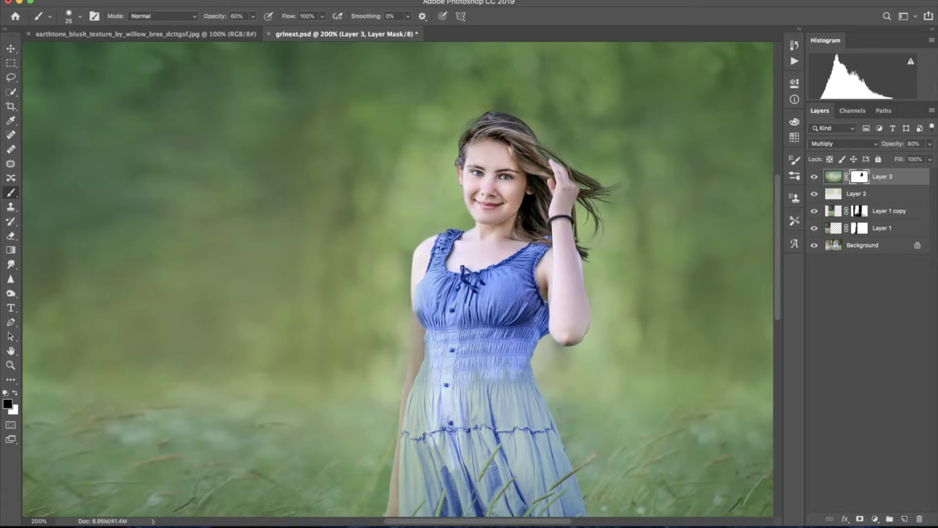
pyautogui.moveTo(464, 369); pyautogui.dragTo(484, 452)
pyautogui.scroll(-5, 474, 391)
# Mask the green tint off the dress's left edge from waist down using a smaller brush.
pyautogui.moveTo(425, 205)
pyautogui.mouseDown()
pyautogui.moveTo(410, 290)
pyautogui.moveTo(423, 169)
pyautogui.mouseUp()
pyautogui.press('[')
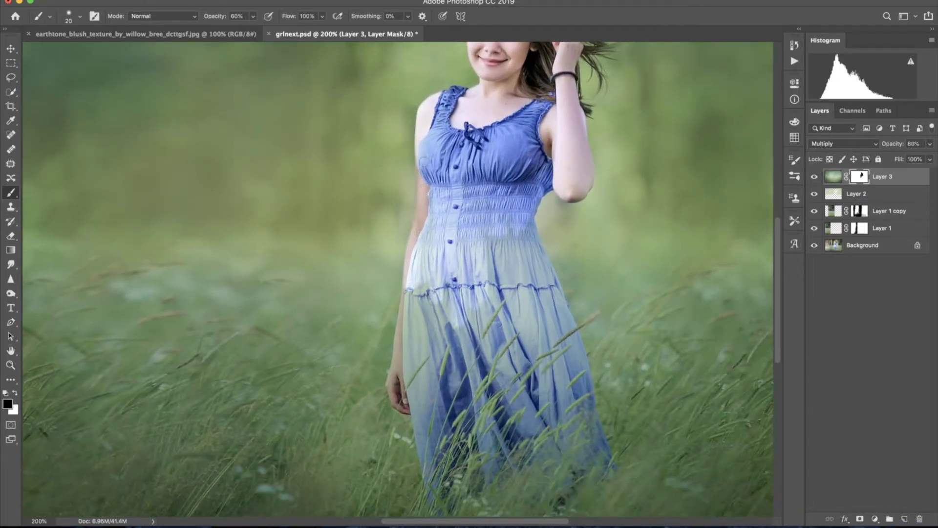
pyautogui.moveTo(423, 220); pyautogui.dragTo(422, 164)
pyautogui.moveTo(415, 272)
pyautogui.mouseDown()
pyautogui.moveTo(421, 396)
pyautogui.moveTo(398, 408)
pyautogui.moveTo(390, 376)
pyautogui.moveTo(391, 386)
pyautogui.moveTo(400, 305)
pyautogui.moveTo(398, 359)
pyautogui.mouseUp()
pyautogui.press('[')
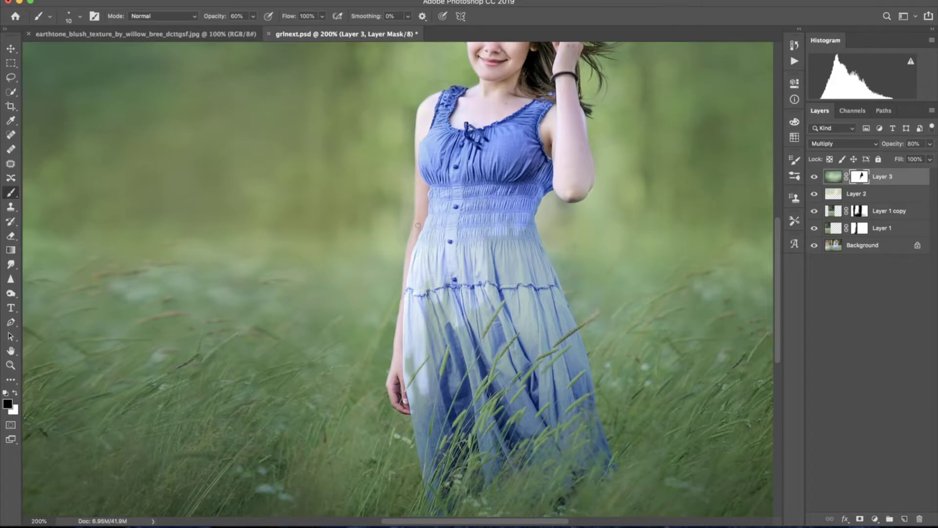
# With a much larger brush, lighten the skirt's centre, left and right sides, tiers and hem.
pyautogui.press(']')
pyautogui.press(']')
pyautogui.press(']')
pyautogui.moveTo(518, 224)
pyautogui.mouseDown()
pyautogui.moveTo(537, 381)
pyautogui.moveTo(482, 254)
pyautogui.moveTo(439, 417)
pyautogui.mouseUp()
pyautogui.moveTo(429, 279)
pyautogui.mouseDown()
pyautogui.moveTo(433, 477)
pyautogui.moveTo(465, 430)
pyautogui.moveTo(489, 472)
pyautogui.moveTo(489, 359)
pyautogui.mouseUp()
pyautogui.moveTo(479, 408); pyautogui.dragTo(459, 379)
pyautogui.moveTo(533, 381)
pyautogui.mouseDown()
pyautogui.moveTo(550, 455)
pyautogui.moveTo(557, 367)
pyautogui.moveTo(591, 449)
pyautogui.mouseUp()
pyautogui.moveTo(464, 244); pyautogui.dragTo(466, 332)
pyautogui.moveTo(442, 293); pyautogui.dragTo(440, 357)
pyautogui.moveTo(489, 313); pyautogui.dragTo(489, 352)
# Clean the dress's right edge with a finer brush, swap colours and fit the image to view.
pyautogui.press('[')
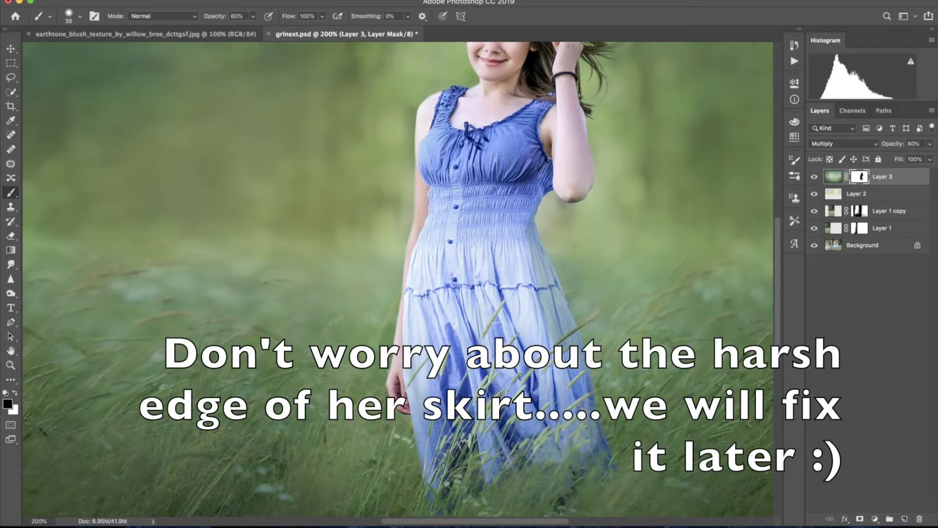
pyautogui.press('[')
pyautogui.press('[')
pyautogui.press('[')
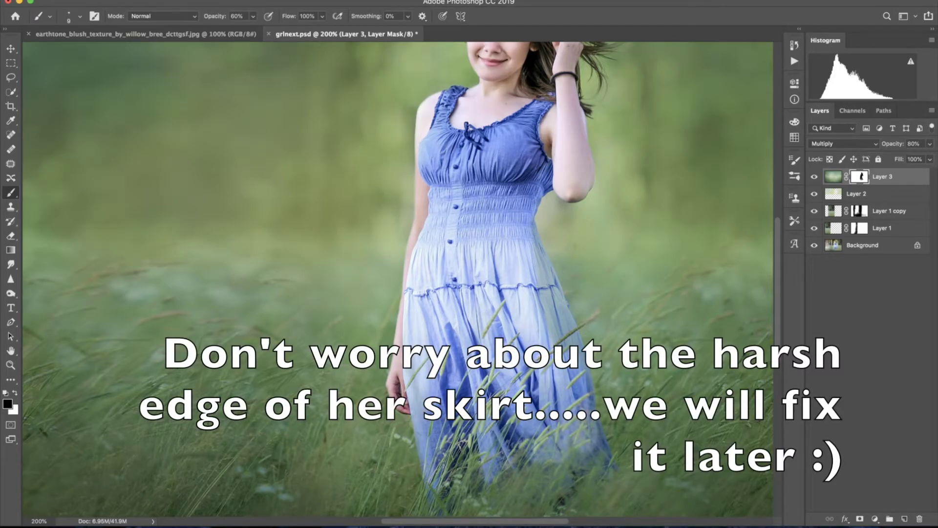
pyautogui.press(']')
pyautogui.press(']')
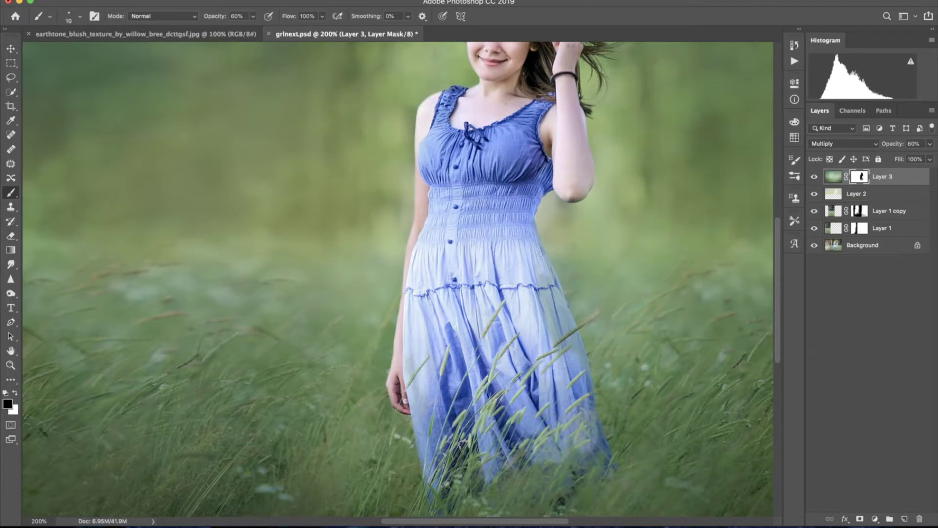
pyautogui.moveTo(547, 271); pyautogui.dragTo(560, 308)
pyautogui.moveTo(550, 266); pyautogui.dragTo(576, 412)
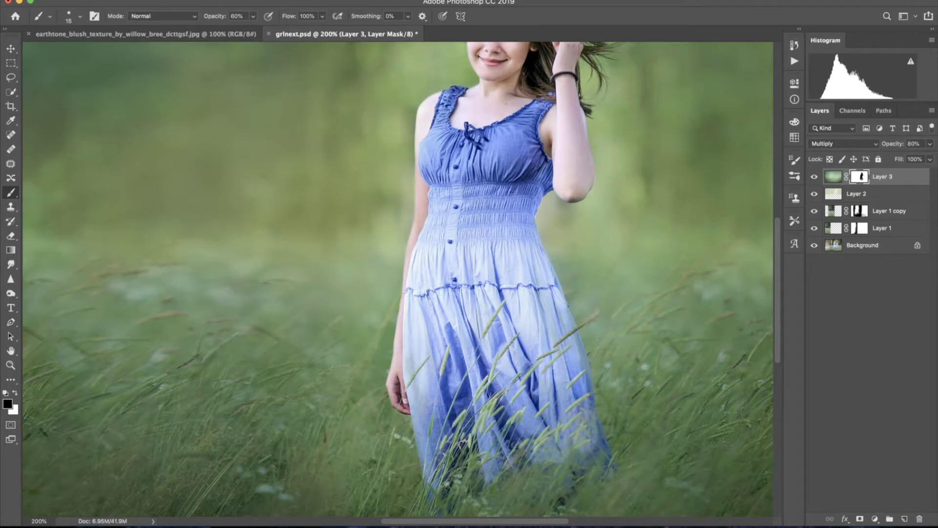
pyautogui.moveTo(545, 291); pyautogui.dragTo(562, 314)
pyautogui.moveTo(576, 353); pyautogui.dragTo(606, 457)
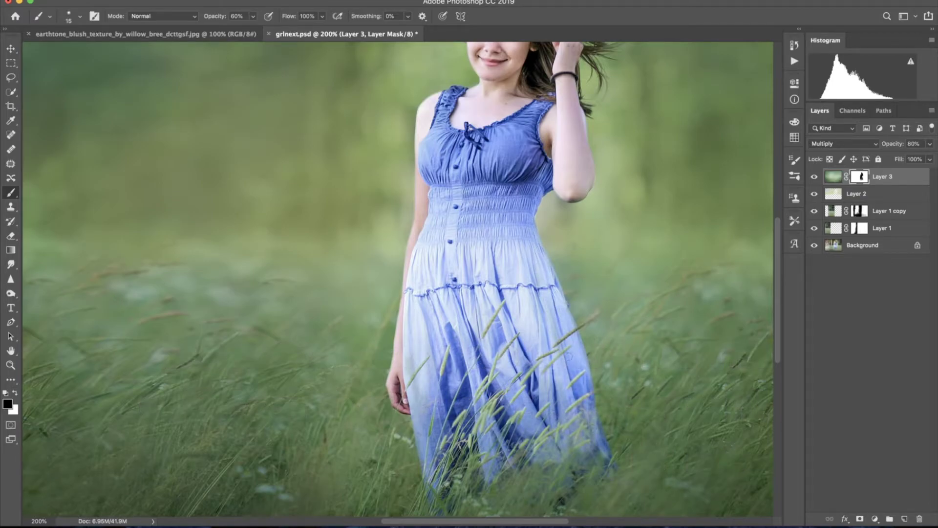
pyautogui.press('x')
pyautogui.press('x')
pyautogui.hotkey('ctrl', '-')
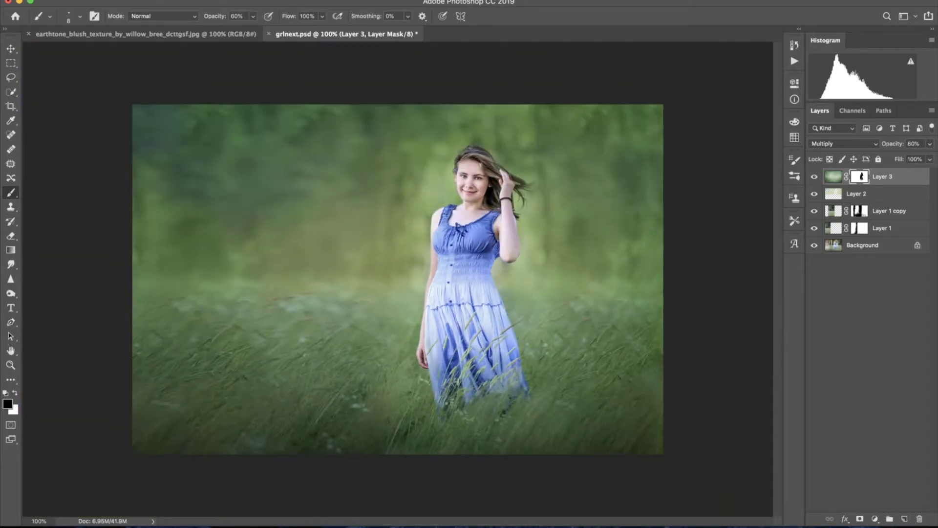
# Add a Selective Color adjustment layer, discarding an accidental empty layer.
pyautogui.click(18, 48)
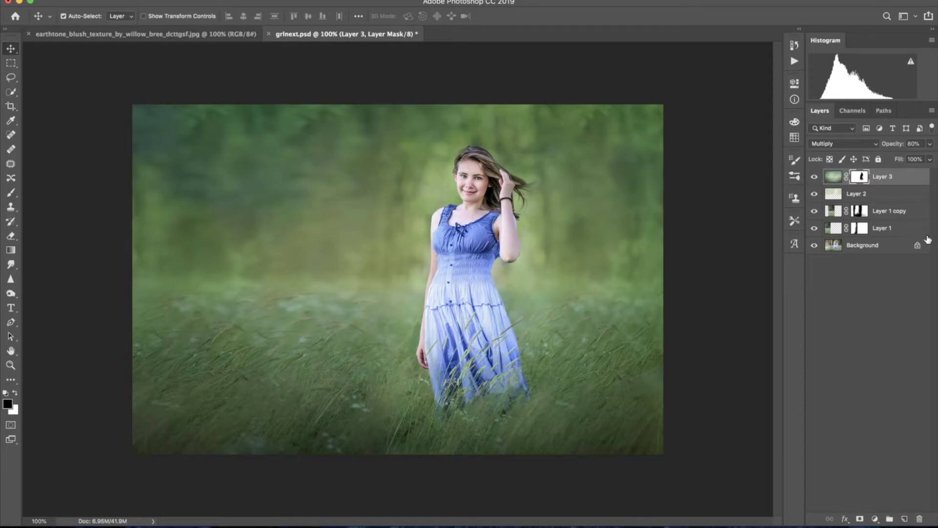
pyautogui.click(905, 519)
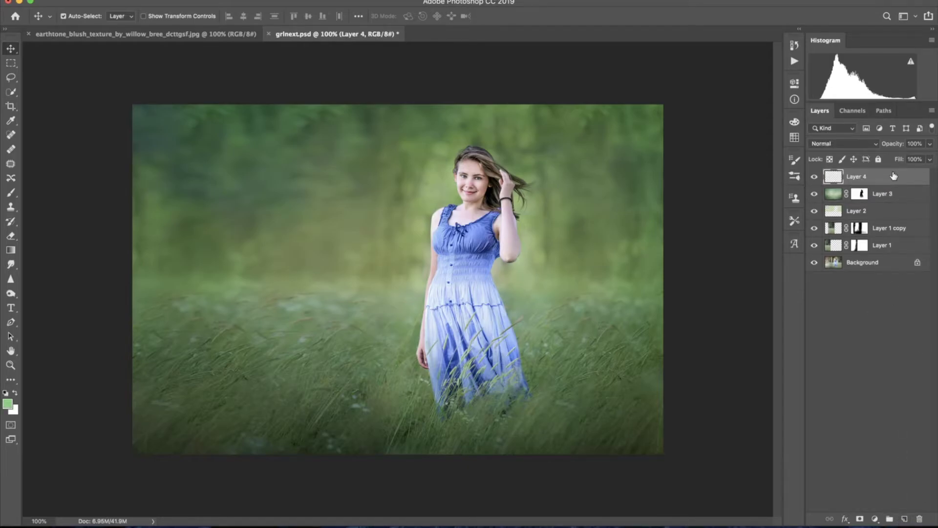
pyautogui.click(919, 519)
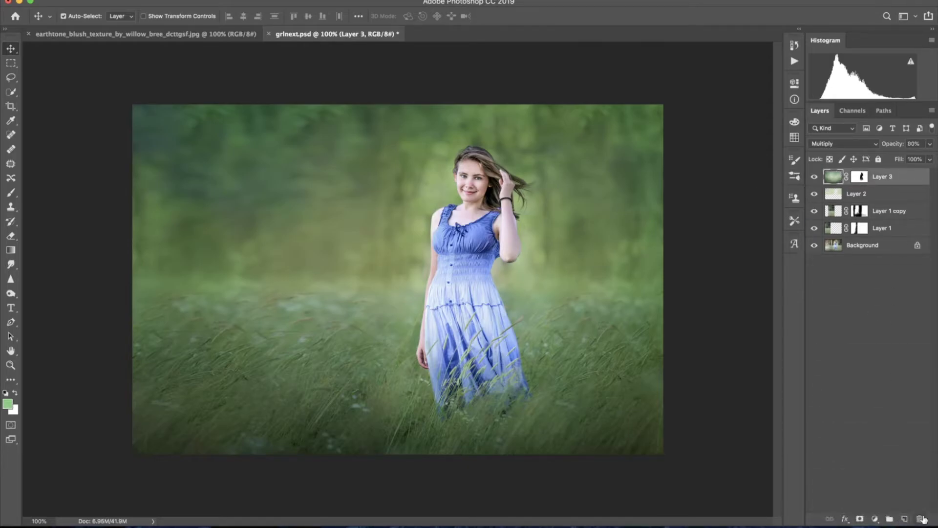
pyautogui.click(875, 518)
pyautogui.click(879, 518)
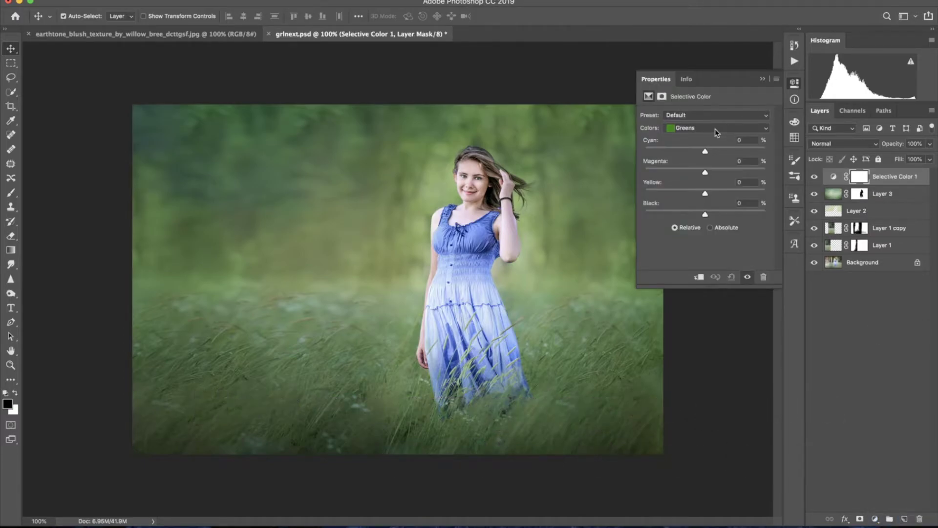
# Try values in the Reds (Cyan -8) and Yellows colour ranges.
pyautogui.click(715, 129)
pyautogui.click(716, 105)
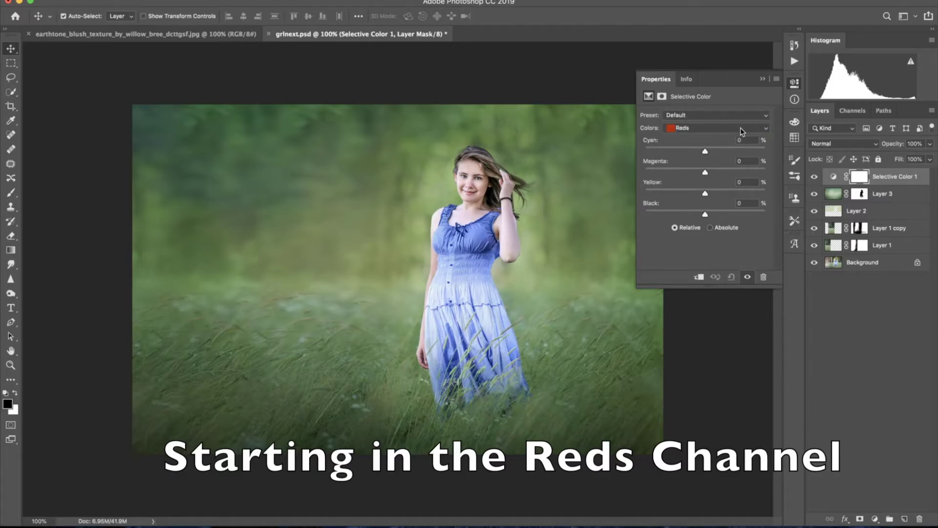
pyautogui.write('-8')
pyautogui.press('Tab')
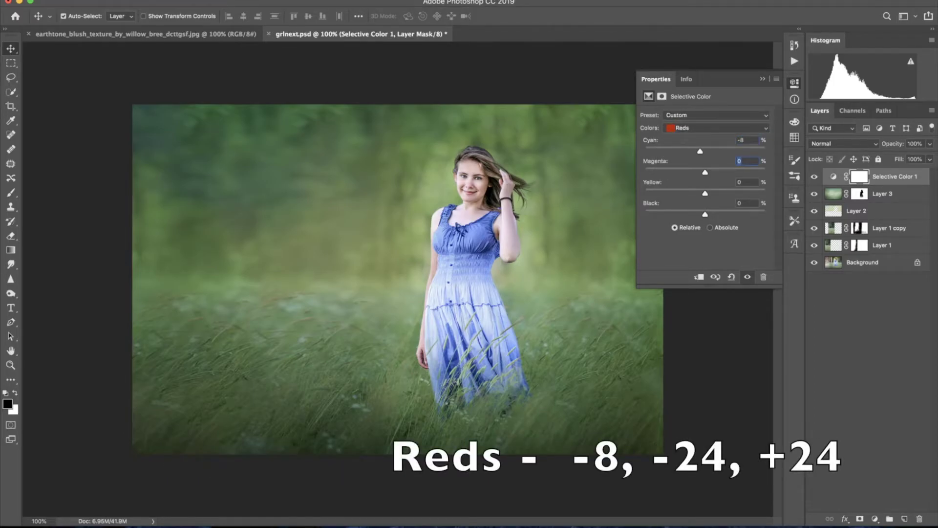
pyautogui.write('424')
pyautogui.click(715, 126)
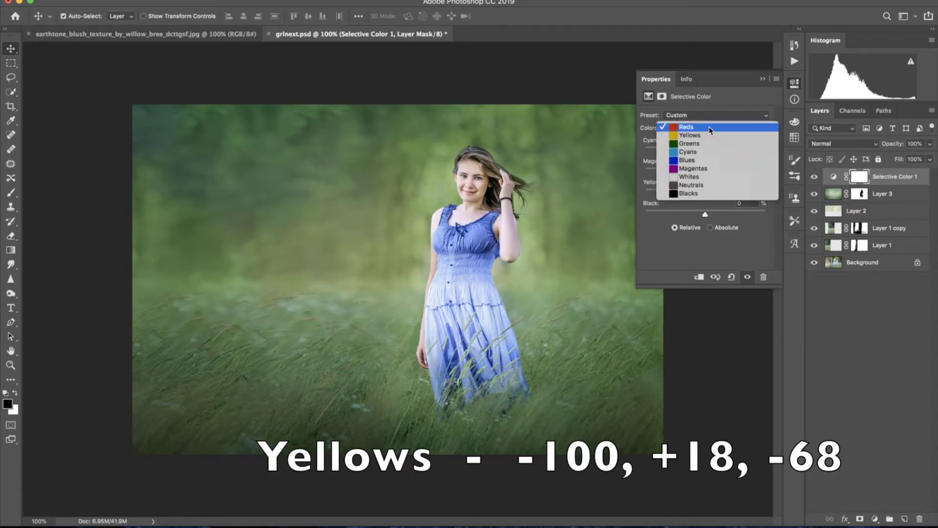
pyautogui.click(709, 138)
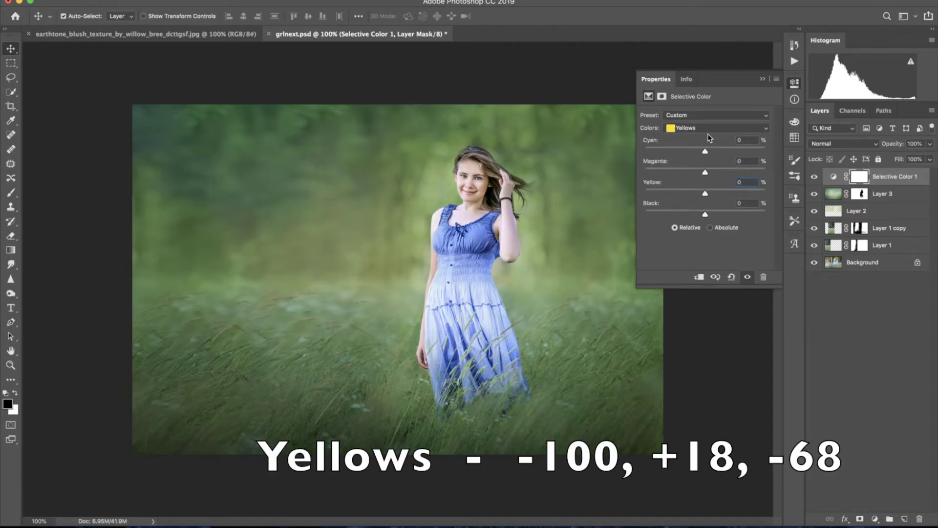
pyautogui.click(745, 140)
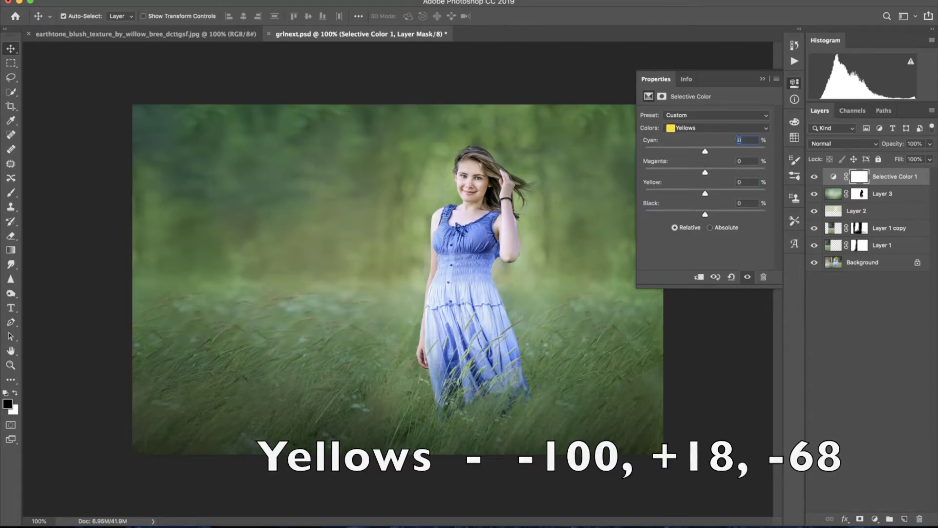
pyautogui.write('-100')
pyautogui.write('18')
pyautogui.write('68')
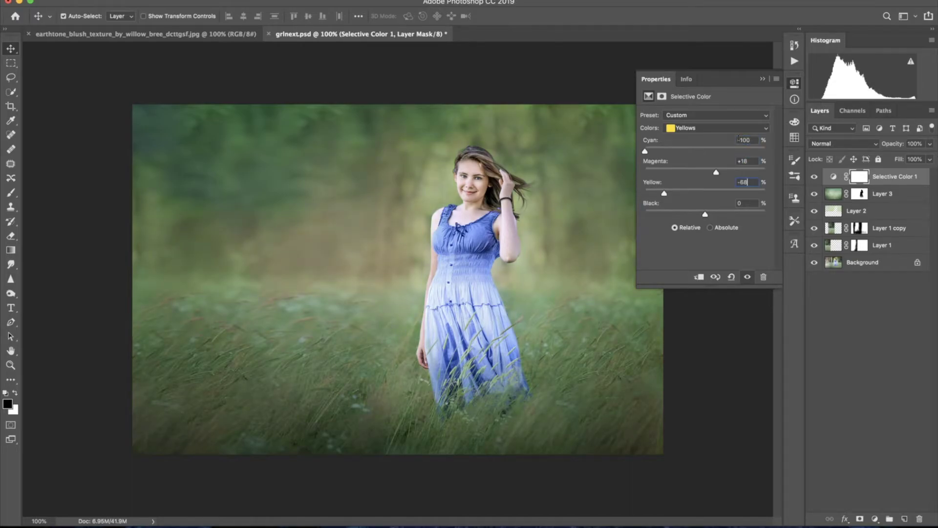
# Set Greens to Cyan +100, Magenta +51, Yellow -100 and close the settings.
pyautogui.click(720, 128)
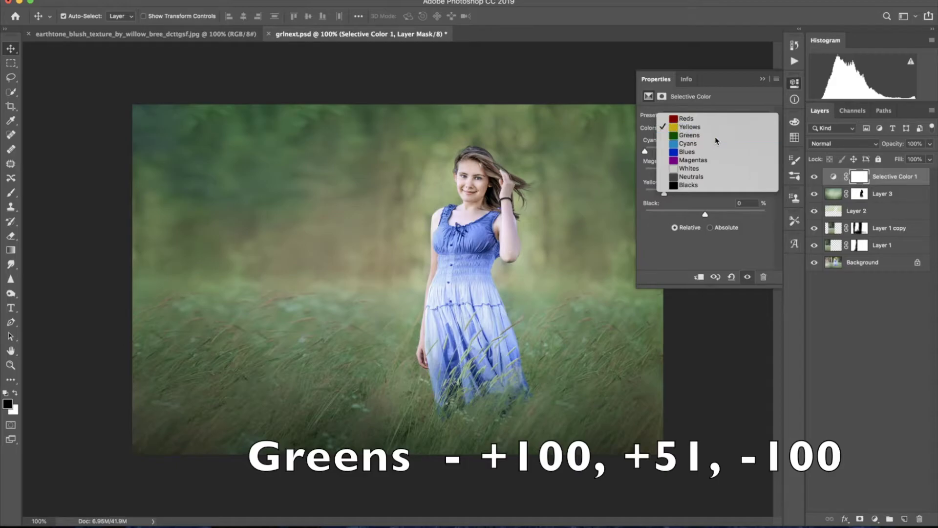
pyautogui.click(715, 137)
pyautogui.write('100')
pyautogui.press('Tab')
pyautogui.write('51')
pyautogui.press('Tab')
pyautogui.write('00')
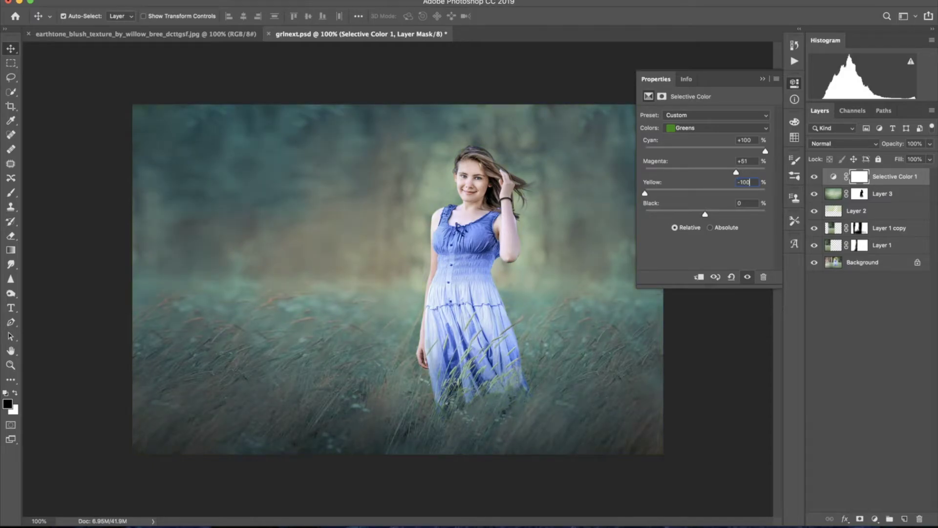
pyautogui.click(761, 80)
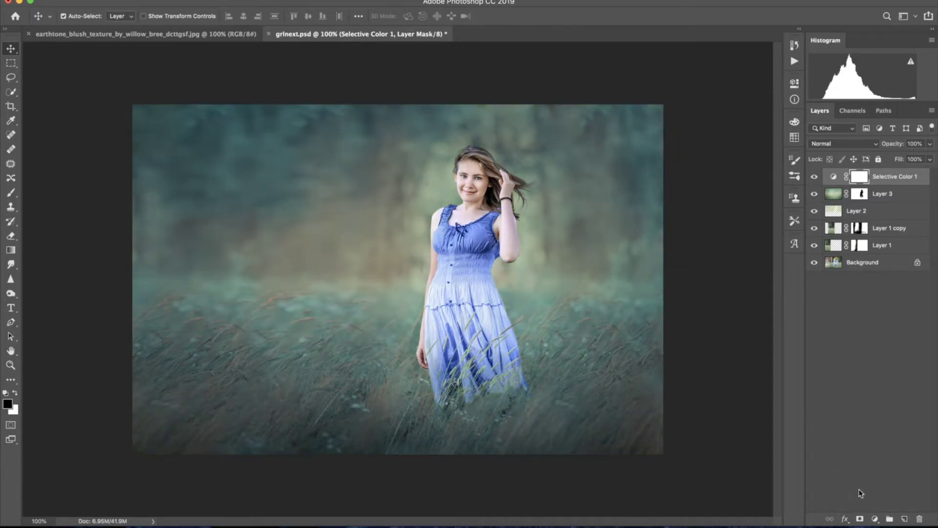
# Add a Channel Mixer layer and set the Blue output to Red -4, Green +6.
pyautogui.click(875, 518)
pyautogui.click(869, 455)
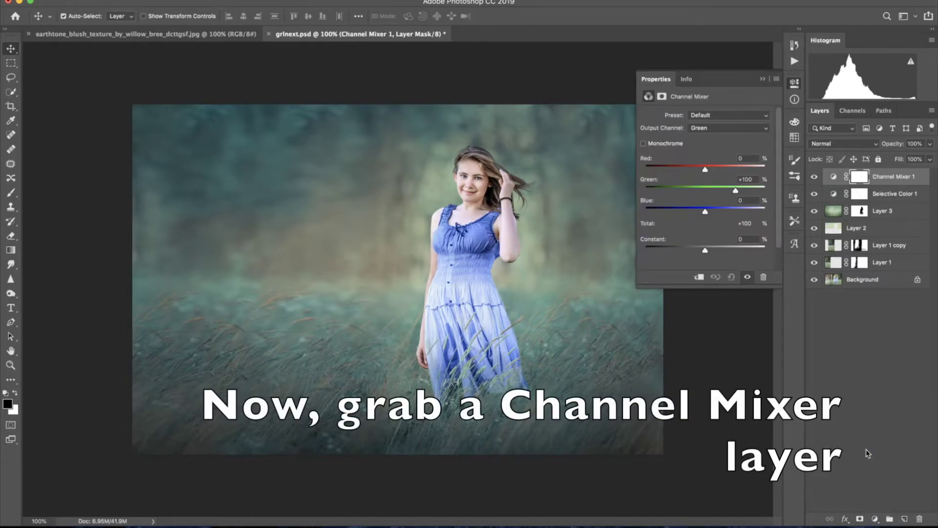
pyautogui.click(705, 128)
pyautogui.click(705, 128)
pyautogui.click(700, 135)
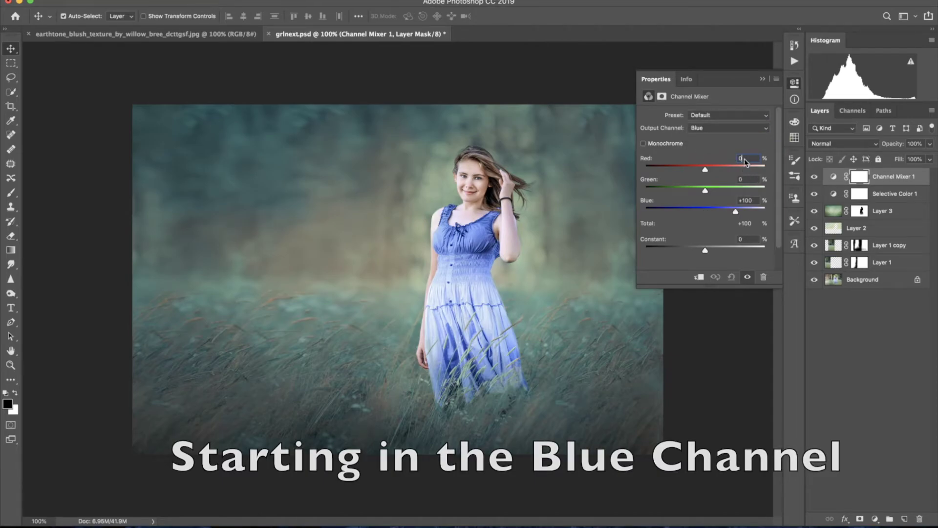
pyautogui.doubleClick(736, 162)
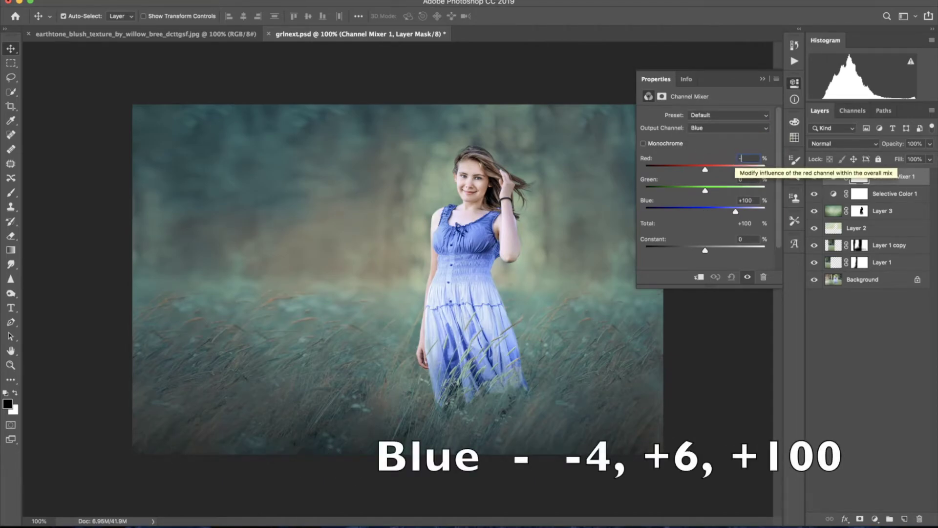
pyautogui.write('-4')
pyautogui.press('Tab')
pyautogui.write('6')
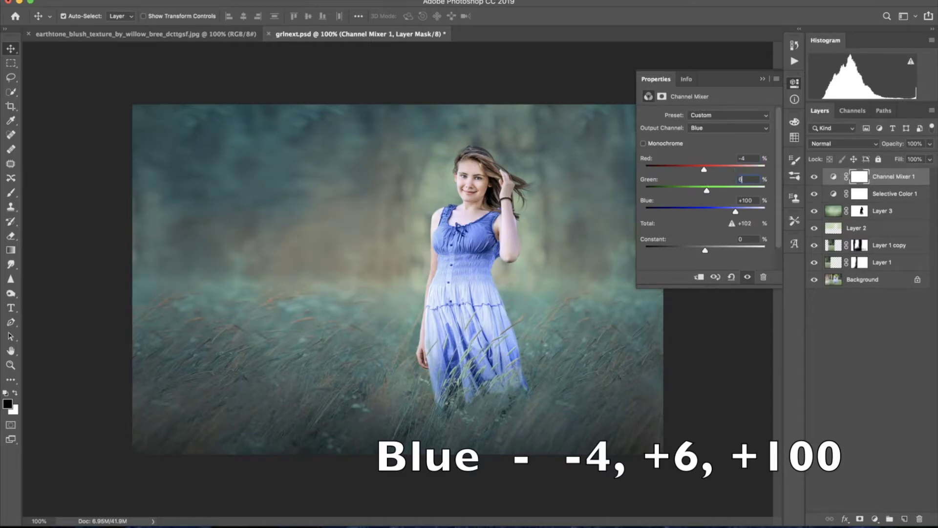
pyautogui.press('Tab')
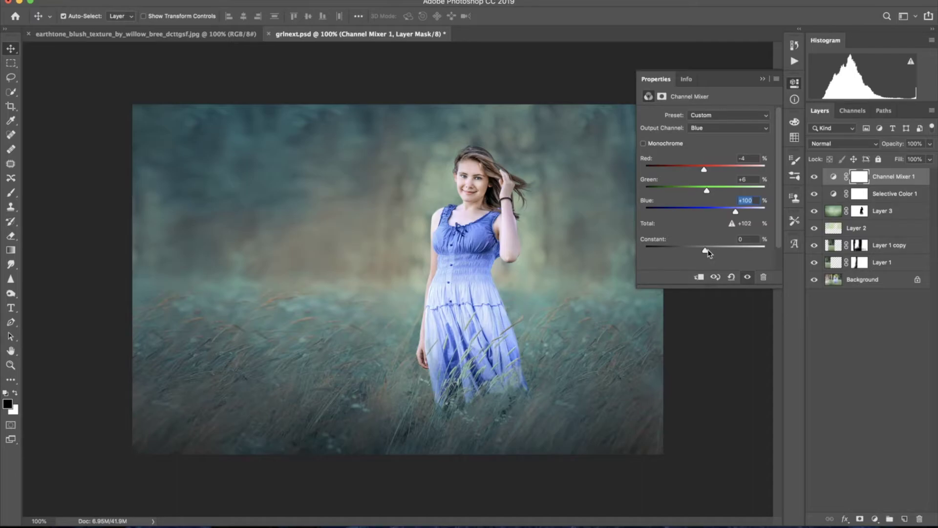
# Set the Green output to Red -7, Green +72, Blue +33 and close the settings.
pyautogui.click(711, 129)
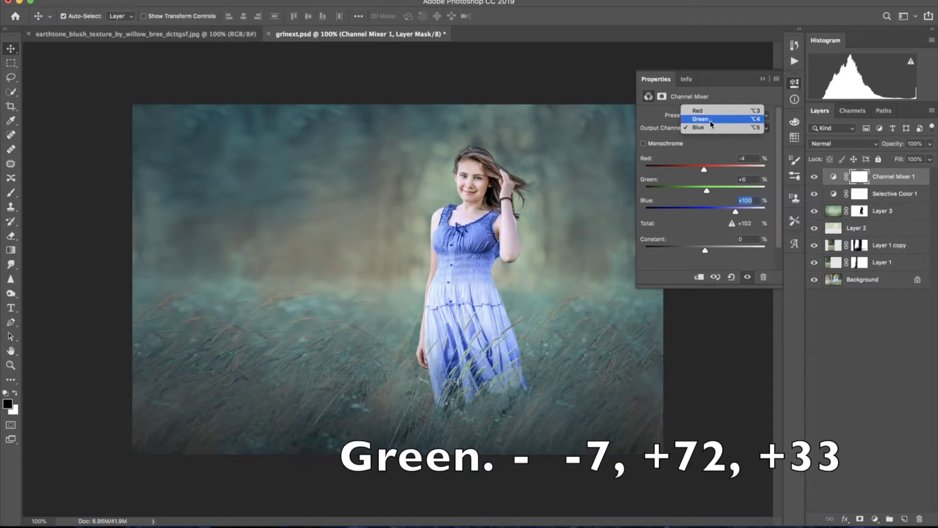
pyautogui.click(711, 120)
pyautogui.click(736, 161)
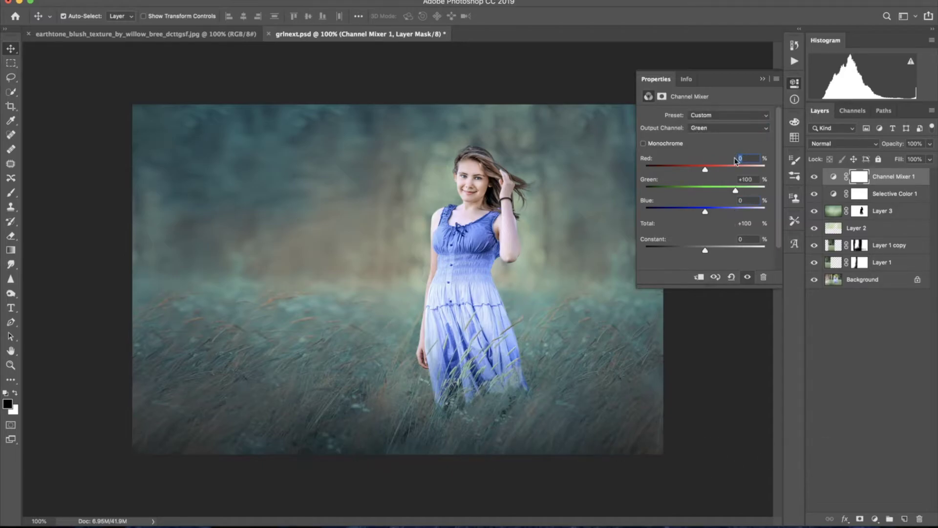
pyautogui.write('-7')
pyautogui.press('Tab')
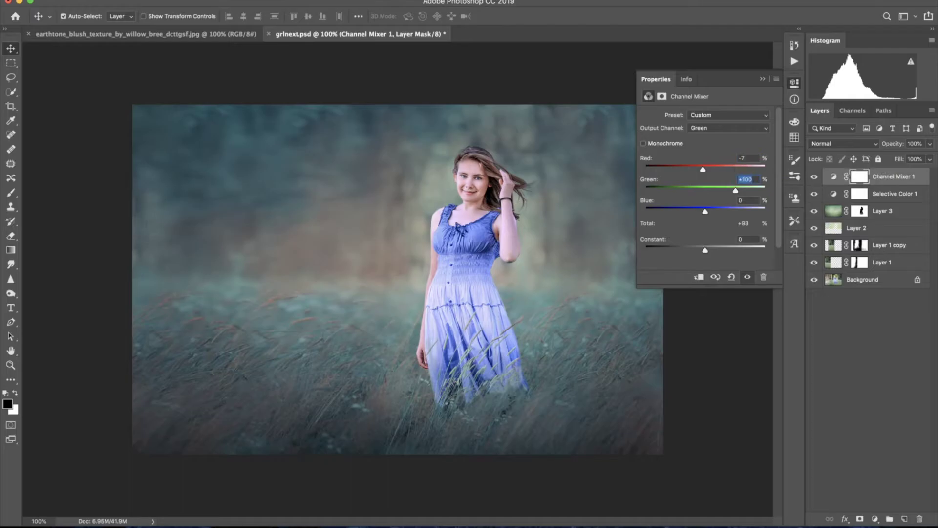
pyautogui.write('72')
pyautogui.press('Tab')
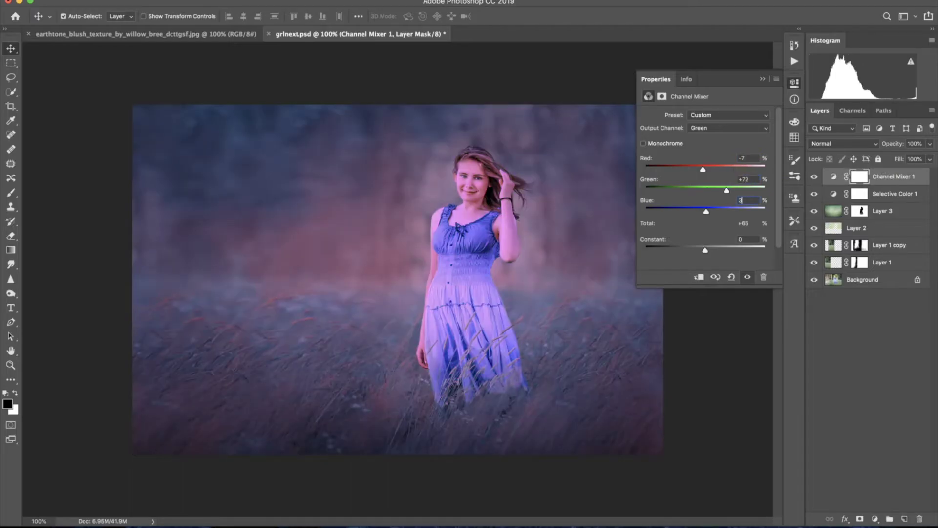
pyautogui.write('33')
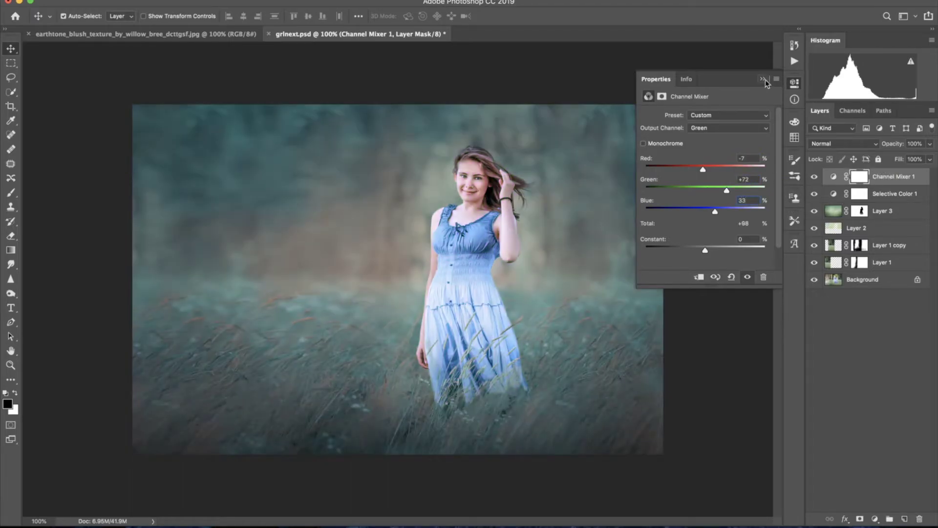
pyautogui.click(764, 79)
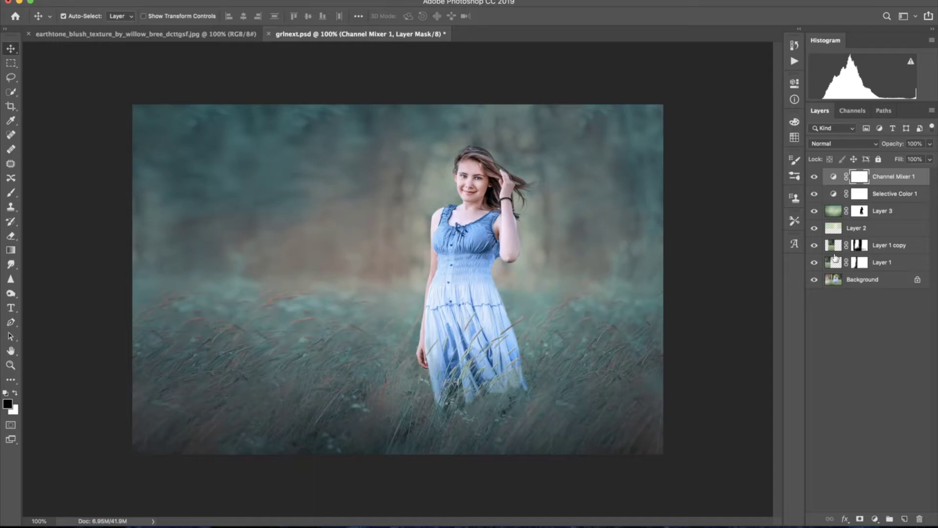
pyautogui.click(875, 519)
# Add a Gradient fill layer whose left colour stop is black.
pyautogui.click(898, 339)
pyautogui.click(166, 80)
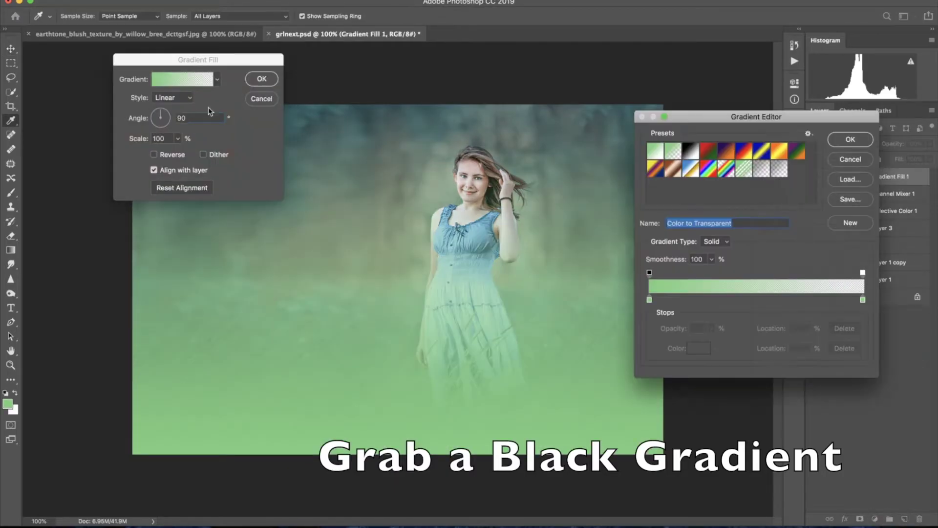
pyautogui.click(649, 299)
pyautogui.click(689, 348)
pyautogui.moveTo(260, 182); pyautogui.dragTo(255, 243)
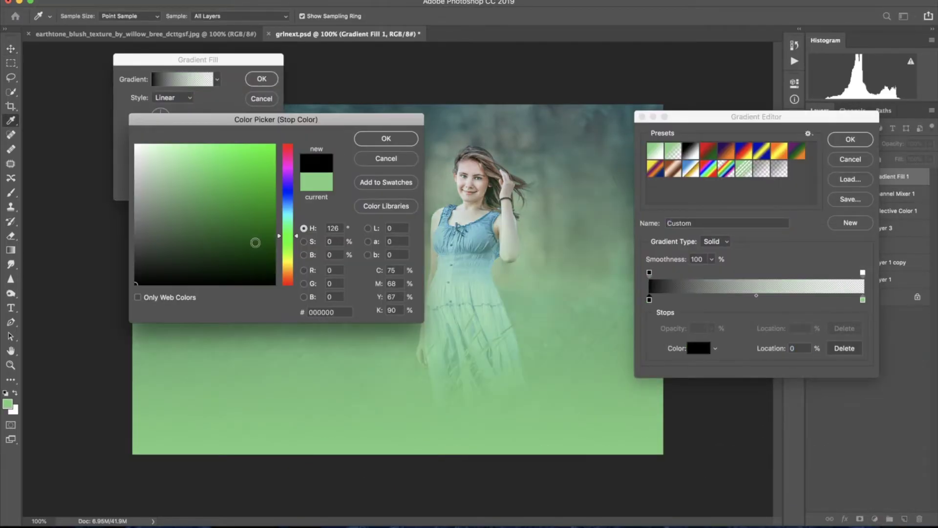
pyautogui.press('Return')
pyautogui.click(862, 299)
pyautogui.click(699, 348)
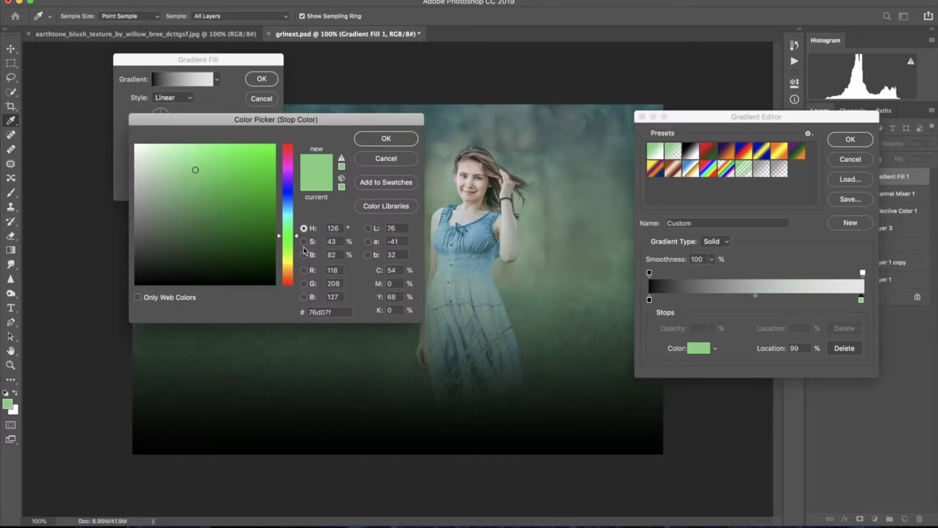
pyautogui.press('Return')
pyautogui.press('Return')
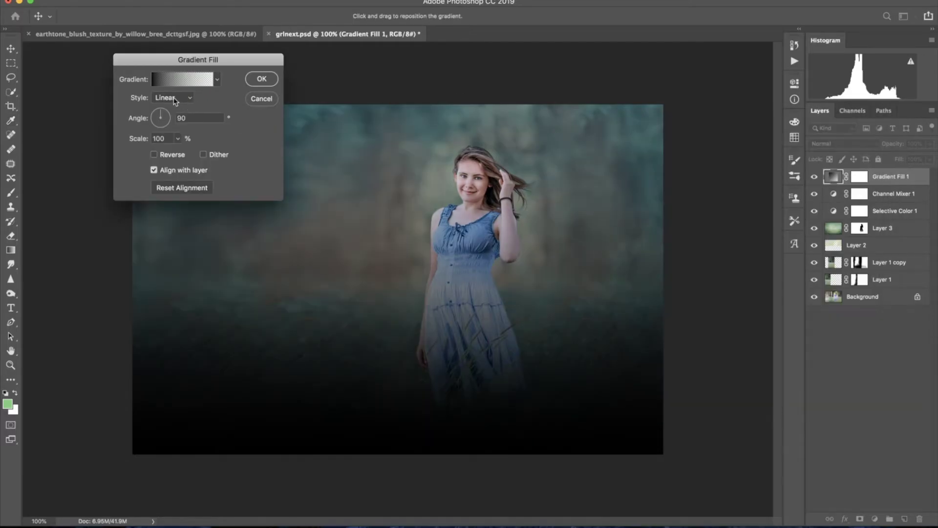
# Make the gradient radial and reversed, centred on the woman at about 52.44° angle.
pyautogui.click(173, 98)
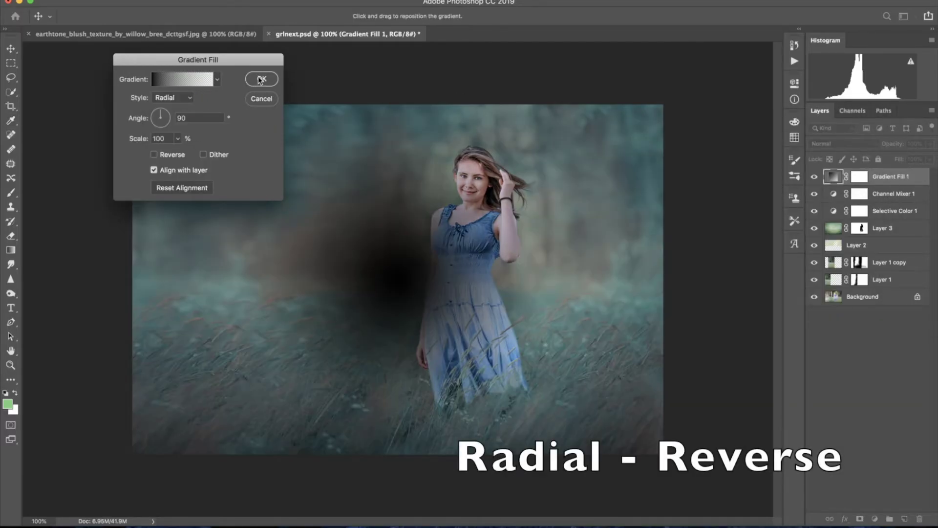
pyautogui.click(154, 154)
pyautogui.moveTo(341, 237); pyautogui.dragTo(477, 239)
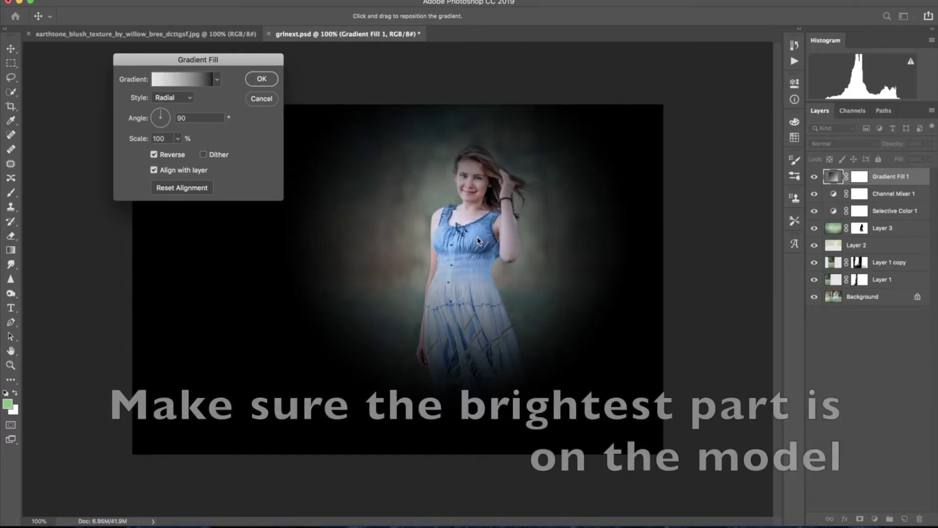
pyautogui.click(164, 114)
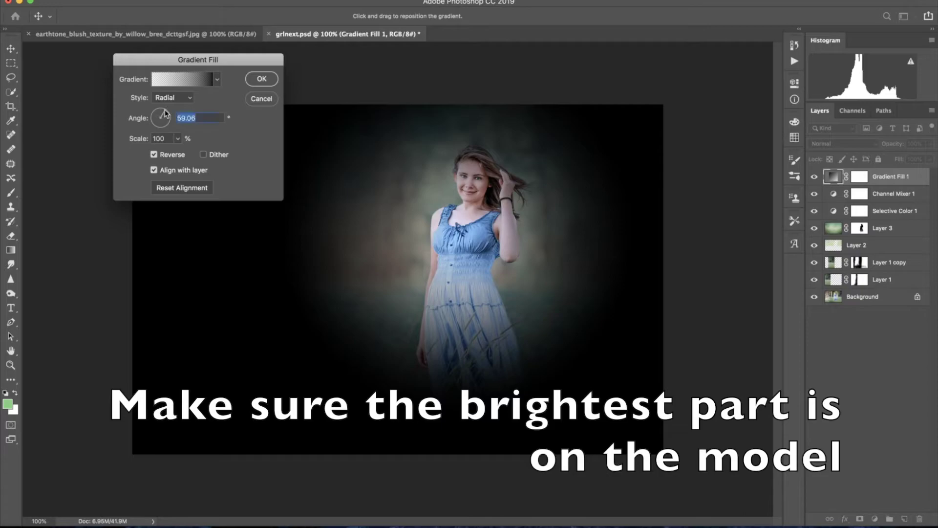
pyautogui.click(169, 112)
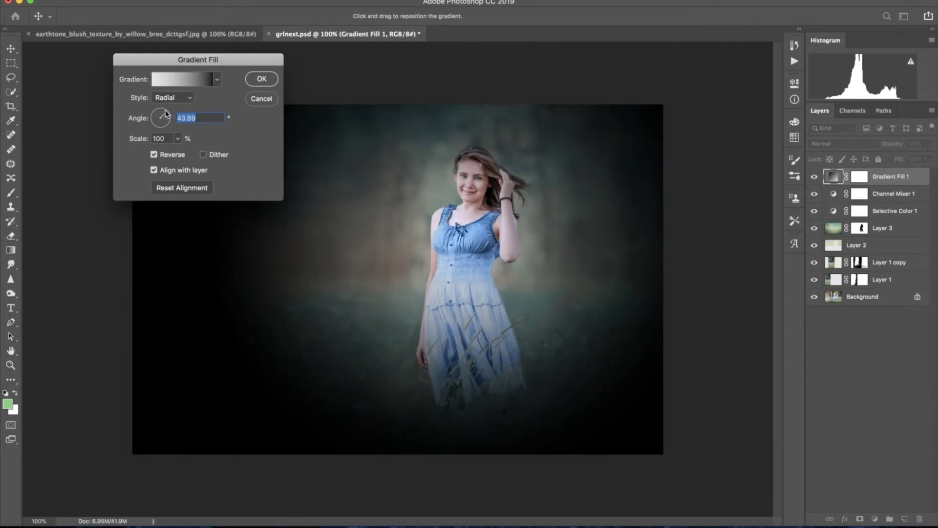
pyautogui.click(451, 298)
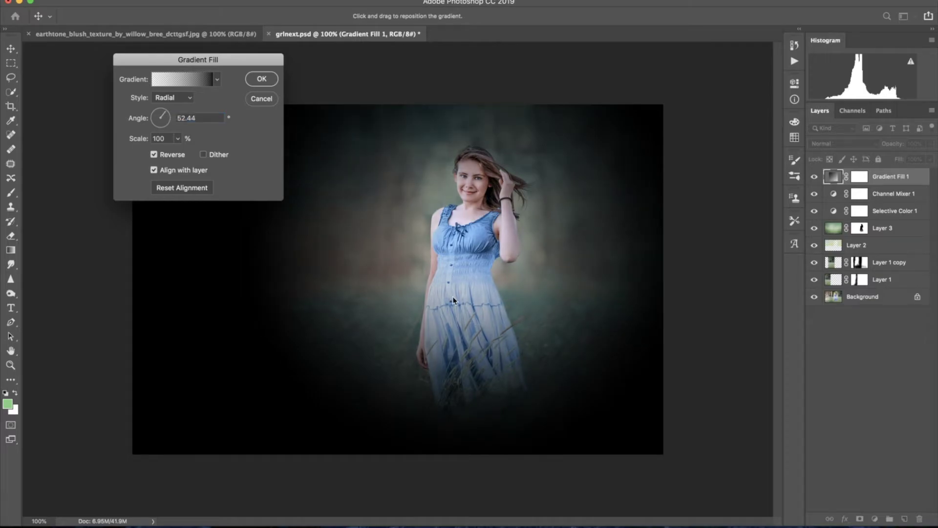
pyautogui.moveTo(440, 289); pyautogui.dragTo(463, 294)
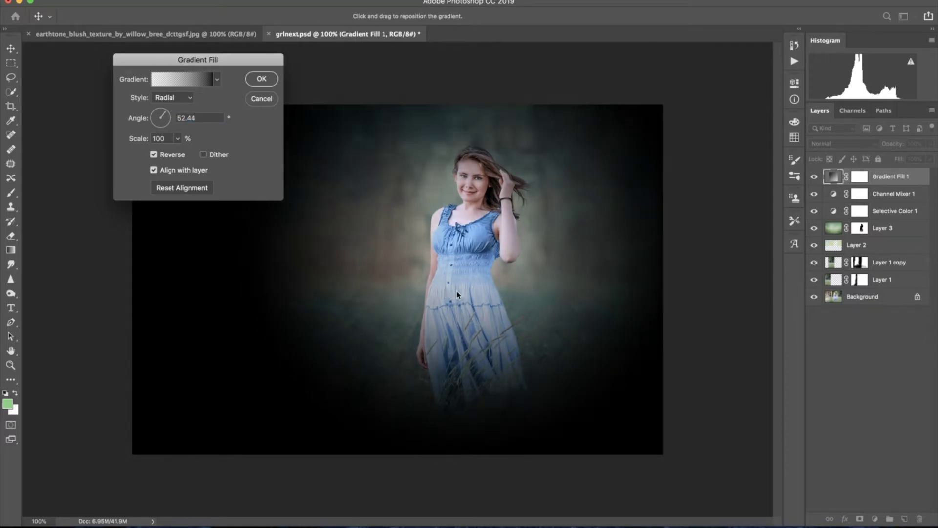
pyautogui.click(261, 79)
# Blend the gradient fill layer in Soft Light at 15% opacity.
pyautogui.click(840, 145)
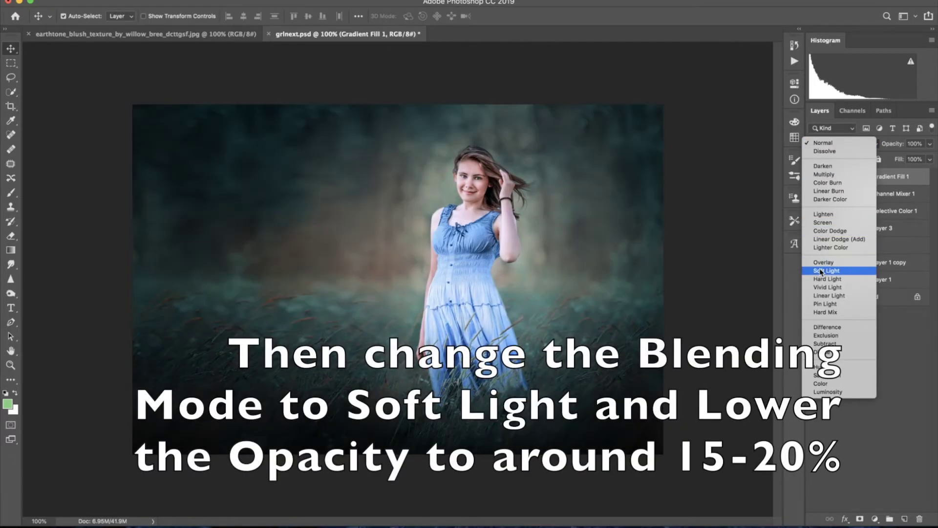
pyautogui.click(826, 271)
pyautogui.moveTo(893, 145); pyautogui.dragTo(846, 147)
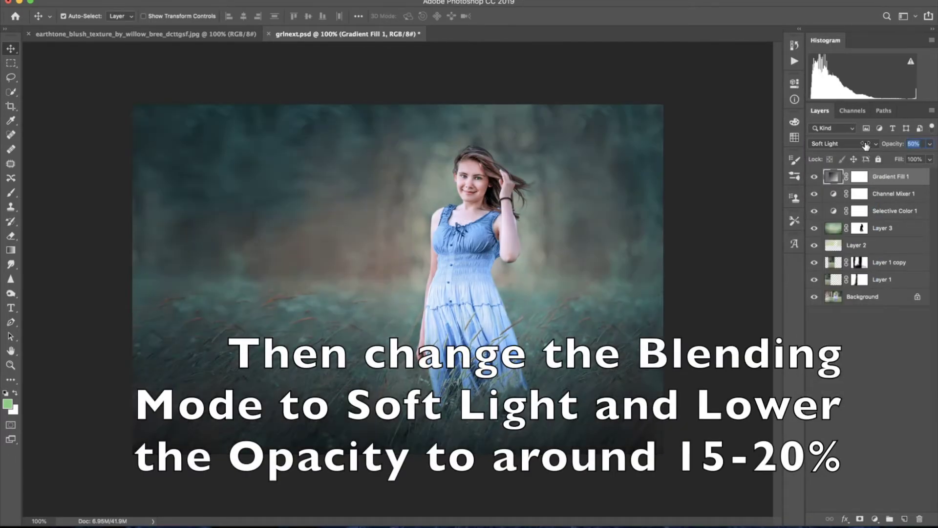
pyautogui.moveTo(847, 146); pyautogui.dragTo(843, 147)
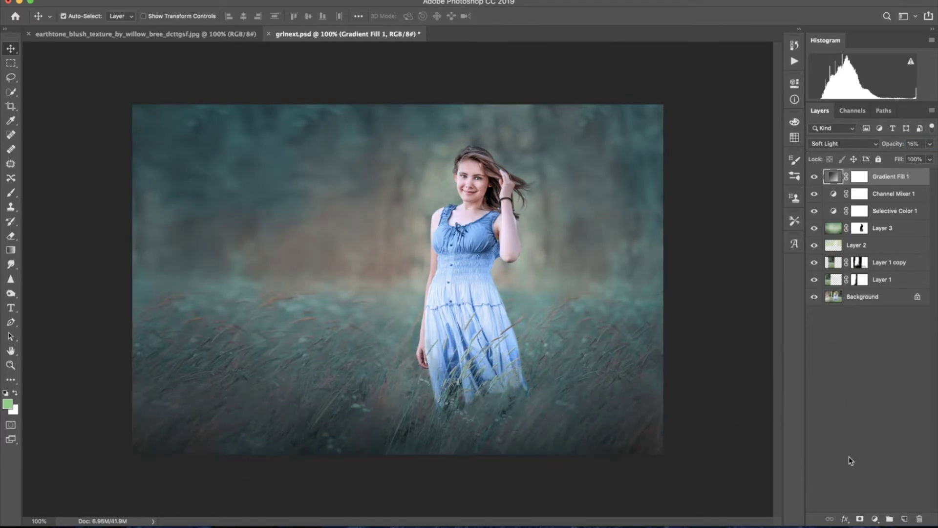
pyautogui.click(874, 518)
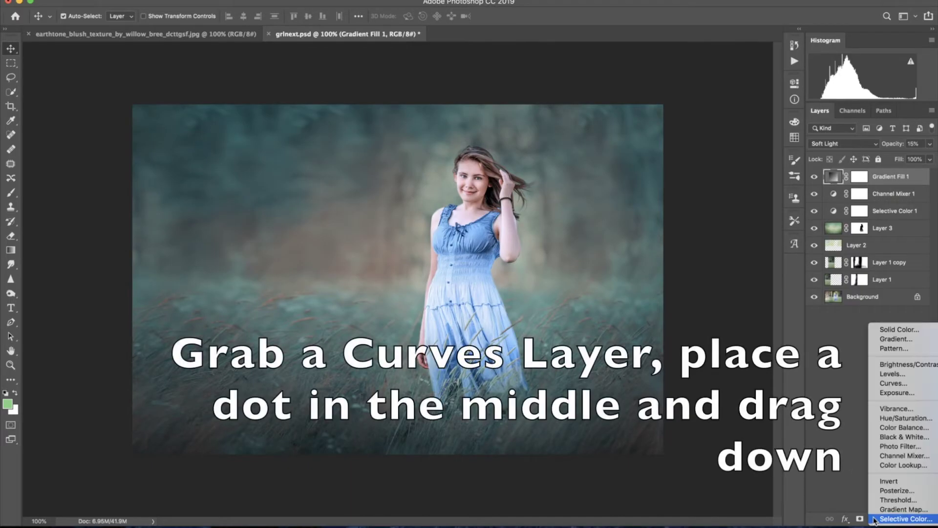
# Add a darkening Curves 1 layer and invert its mask to black.
pyautogui.click(882, 384)
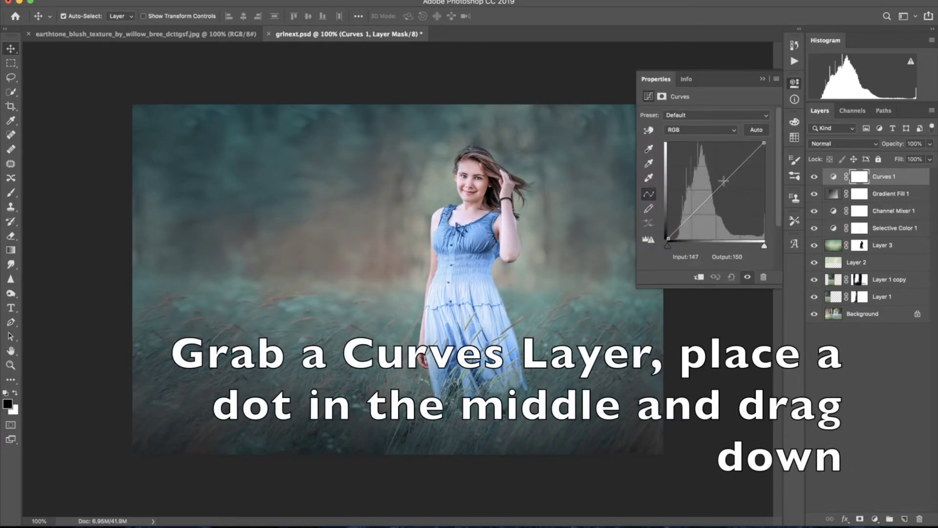
pyautogui.moveTo(718, 190); pyautogui.dragTo(724, 212)
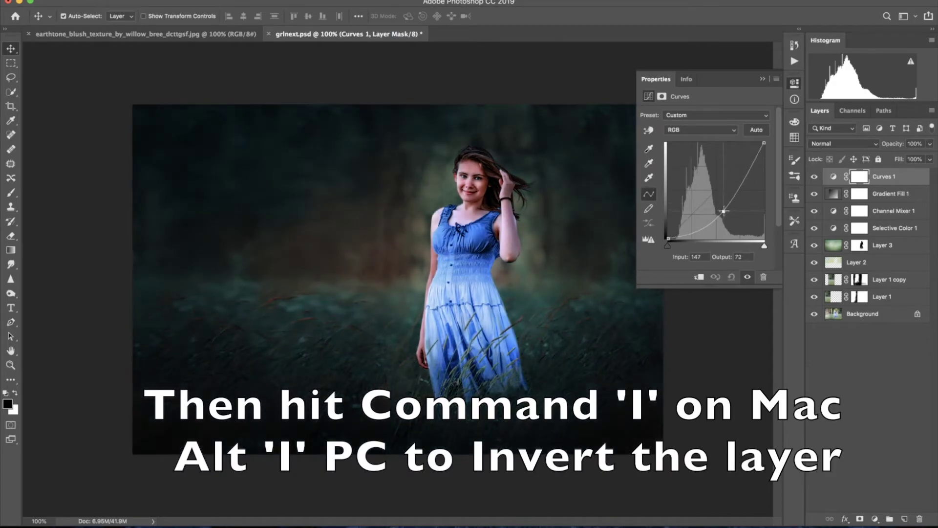
pyautogui.press('super+i')
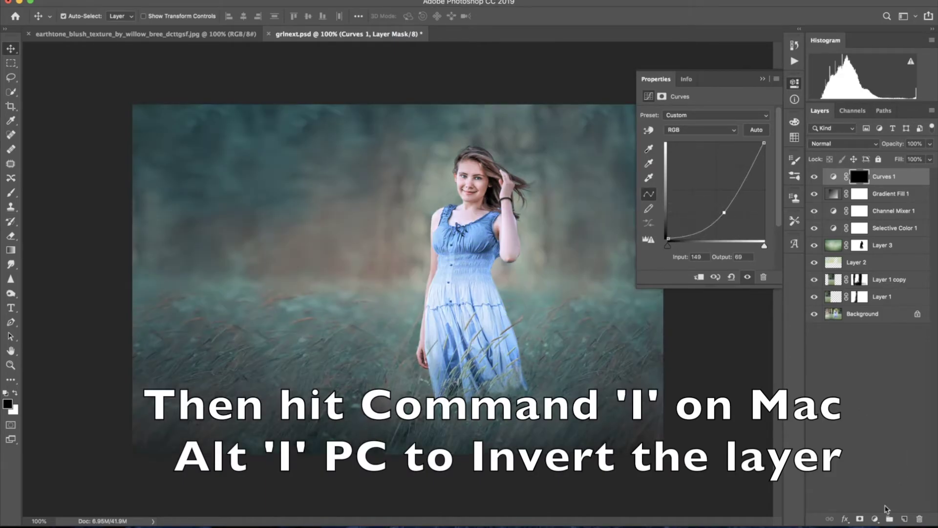
# Add a brightening Curves 2 layer with its mask inverted to black.
pyautogui.click(875, 519)
pyautogui.click(878, 383)
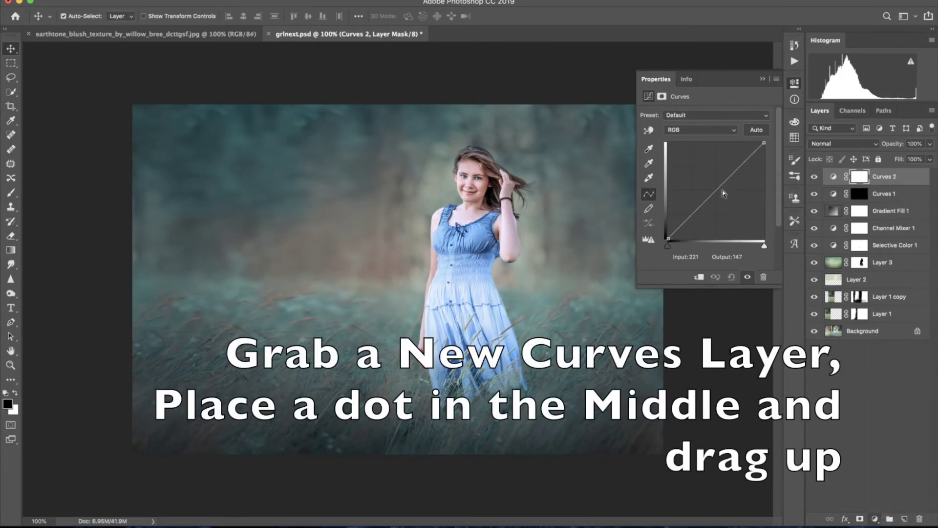
pyautogui.moveTo(717, 188); pyautogui.dragTo(708, 169)
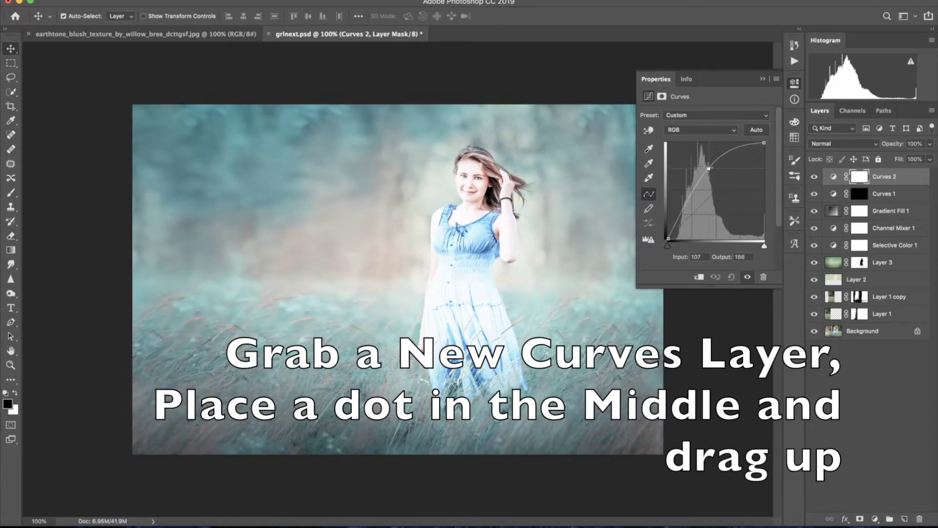
pyautogui.press('super+i')
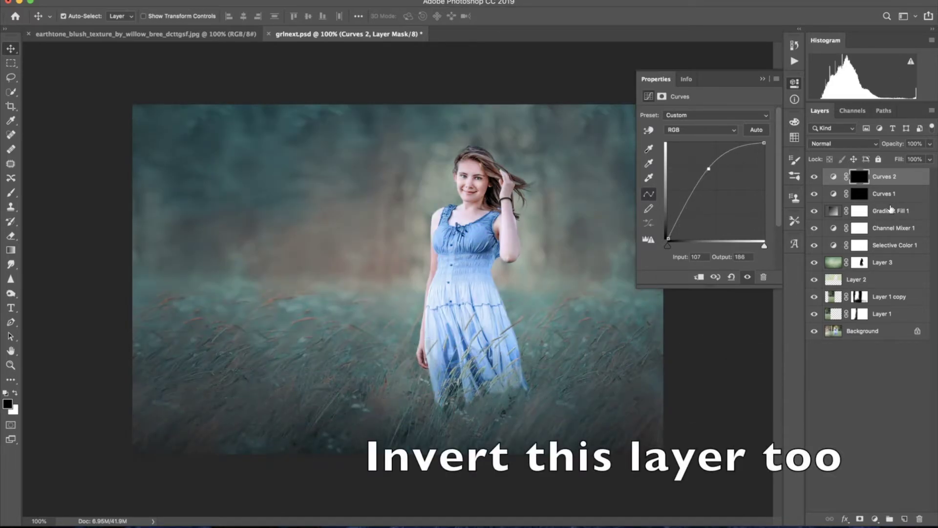
pyautogui.click(891, 209)
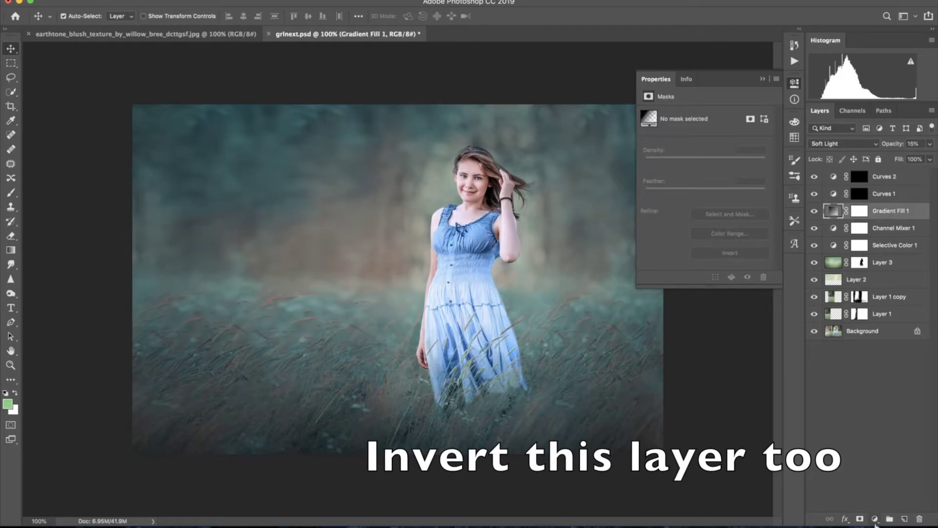
# Add a new layer and set a size-40 brush to the sampled dress blue at 19% opacity.
pyautogui.click(905, 519)
pyautogui.press('b')
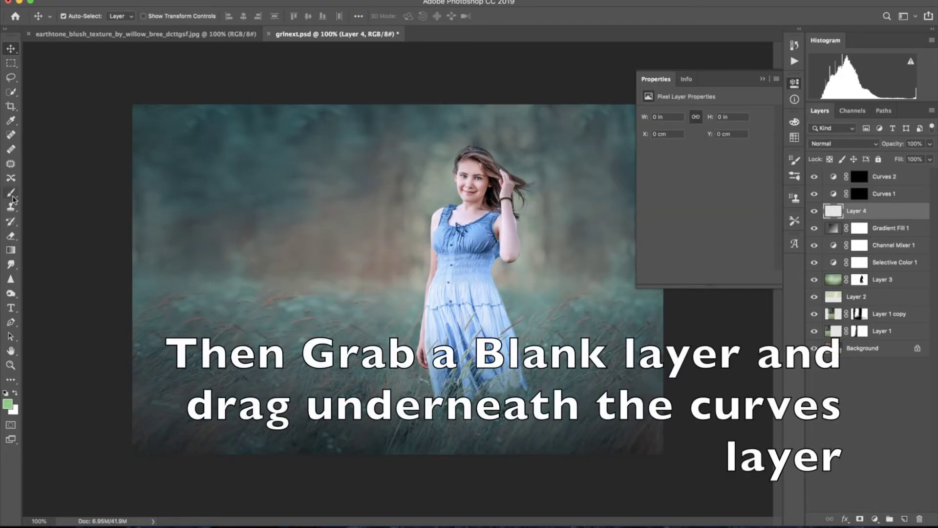
pyautogui.click(8, 404)
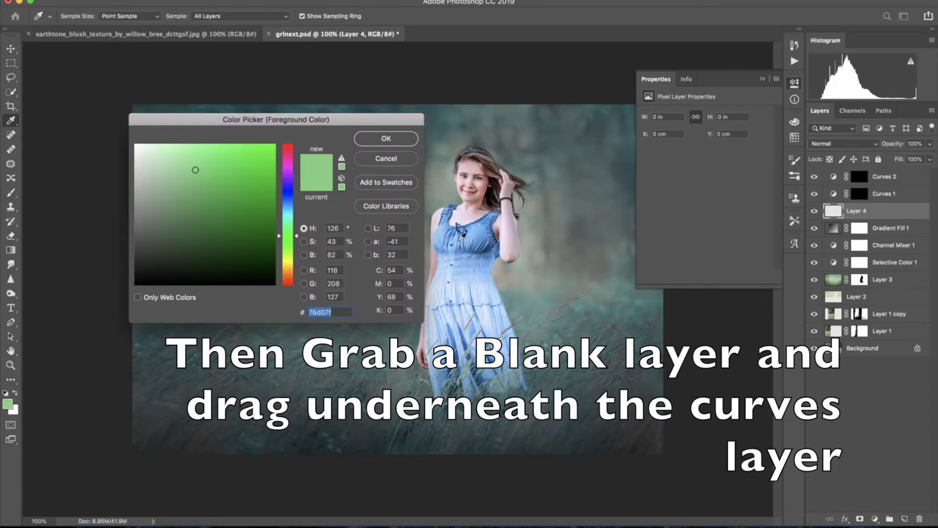
pyautogui.click(483, 237)
pyautogui.click(387, 138)
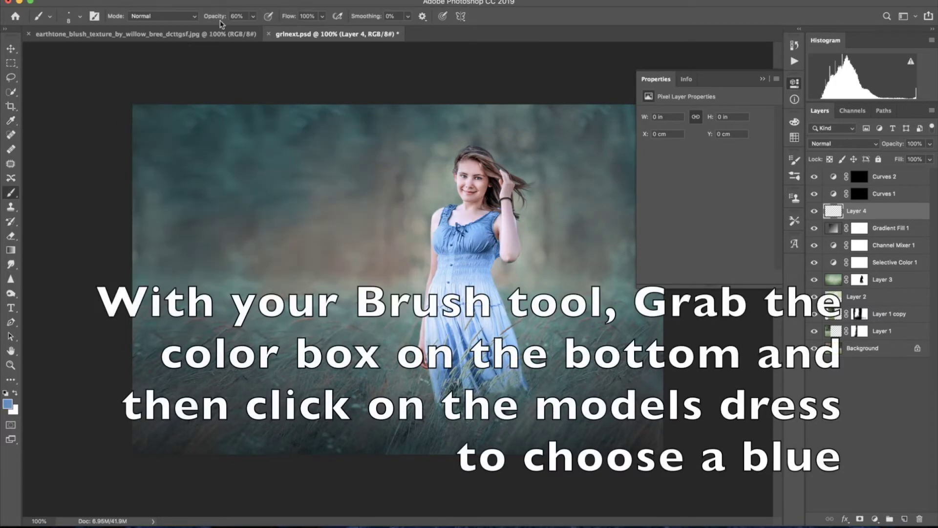
pyautogui.moveTo(218, 17); pyautogui.dragTo(193, 19)
pyautogui.click(79, 16)
pyautogui.click(210, 85)
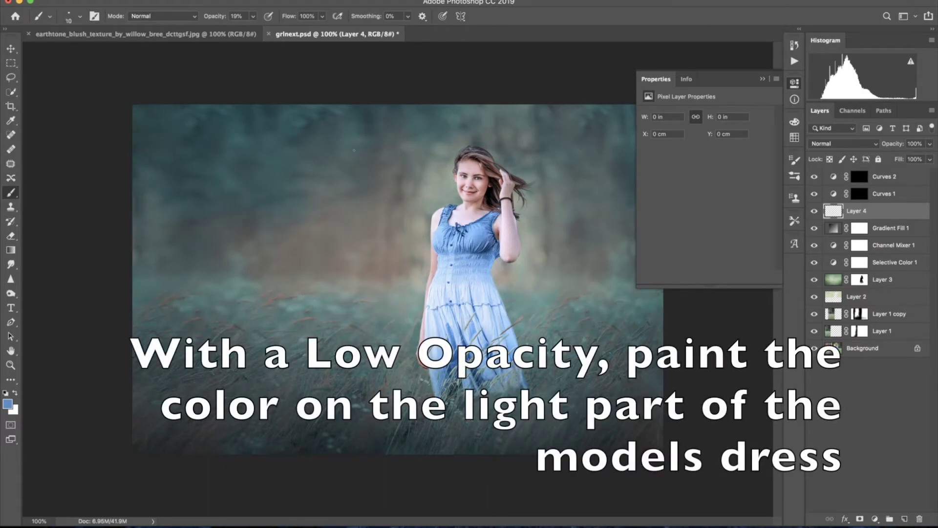
pyautogui.press(']')
pyautogui.press(']')
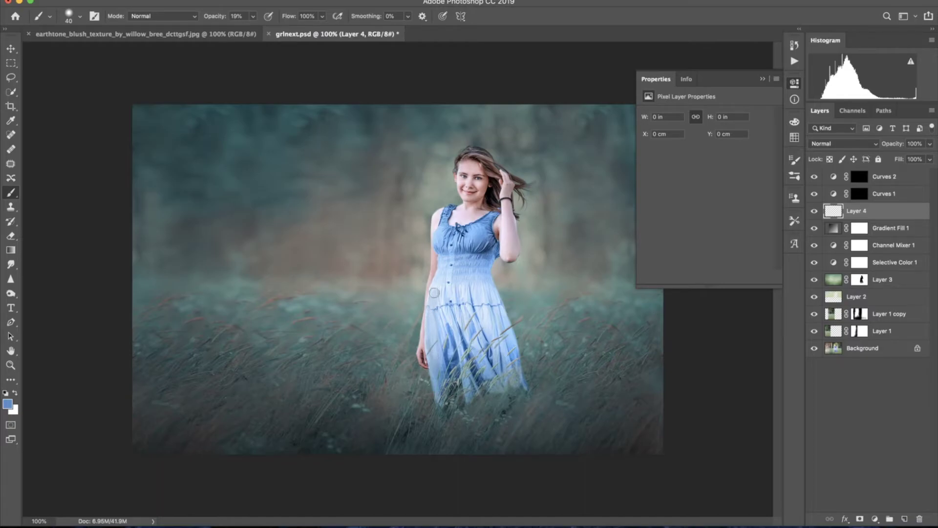
# Paint faint blue over the dress and waist, with Layer 4 in Multiply mode.
pyautogui.moveTo(442, 269)
pyautogui.mouseDown()
pyautogui.moveTo(458, 332)
pyautogui.moveTo(473, 265)
pyautogui.moveTo(464, 353)
pyautogui.mouseUp()
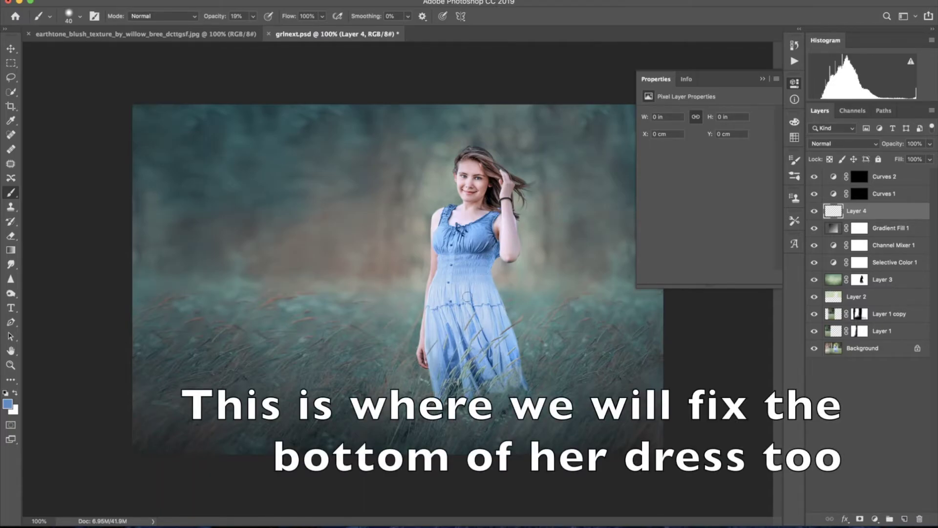
pyautogui.click(844, 144)
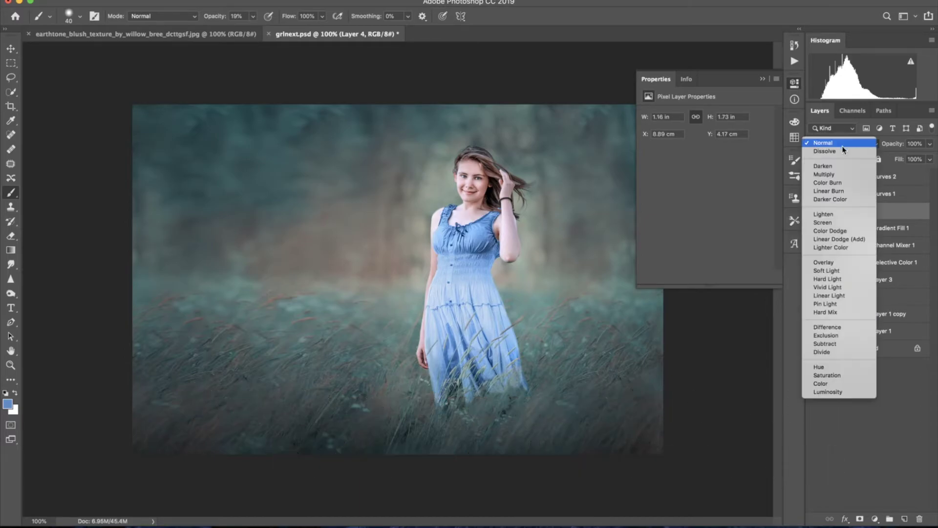
pyautogui.click(831, 174)
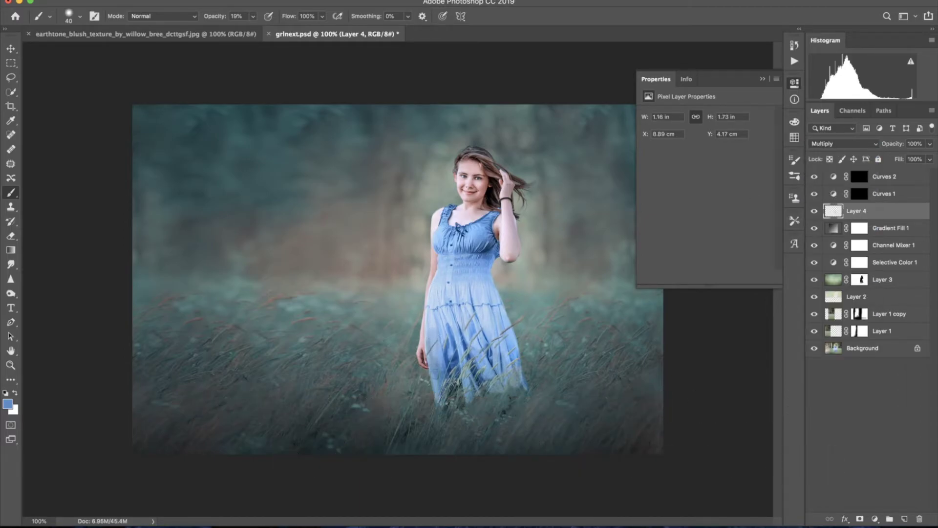
pyautogui.moveTo(440, 281)
pyautogui.mouseDown()
pyautogui.moveTo(478, 289)
pyautogui.moveTo(501, 342)
pyautogui.moveTo(484, 275)
pyautogui.moveTo(503, 370)
pyautogui.mouseUp()
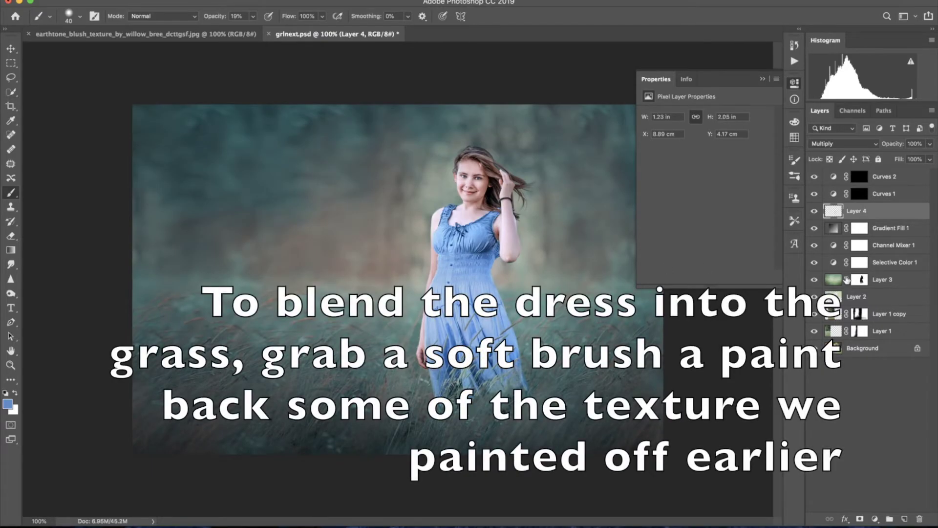
# Paint white on Layer 3's mask with a soft round 12% brush along the dress bottom.
pyautogui.click(860, 279)
pyautogui.moveTo(218, 16); pyautogui.dragTo(105, 19)
pyautogui.click(80, 16)
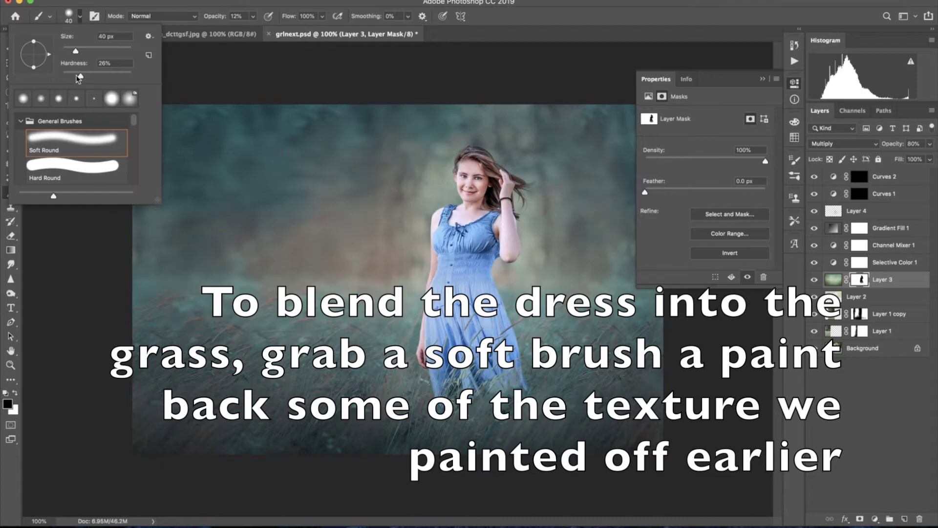
pyautogui.click(80, 16)
pyautogui.press('x')
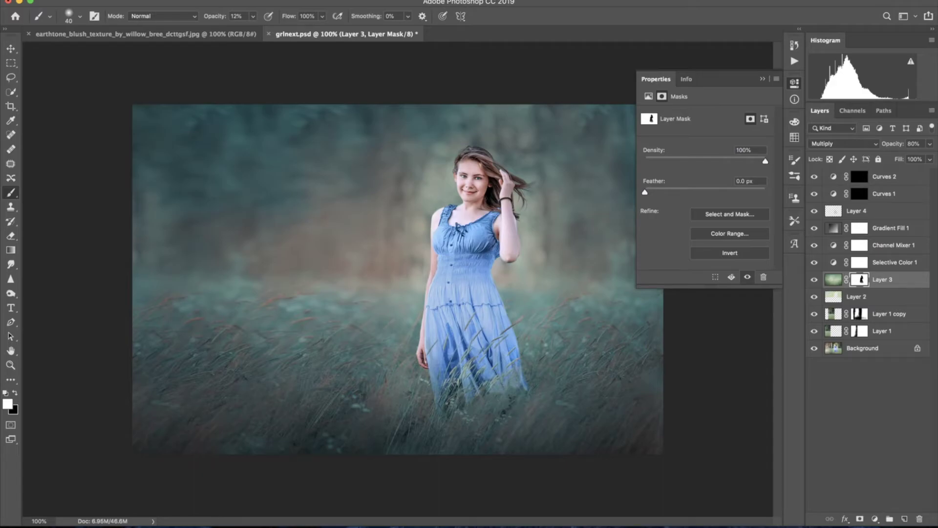
pyautogui.moveTo(534, 402); pyautogui.dragTo(530, 395)
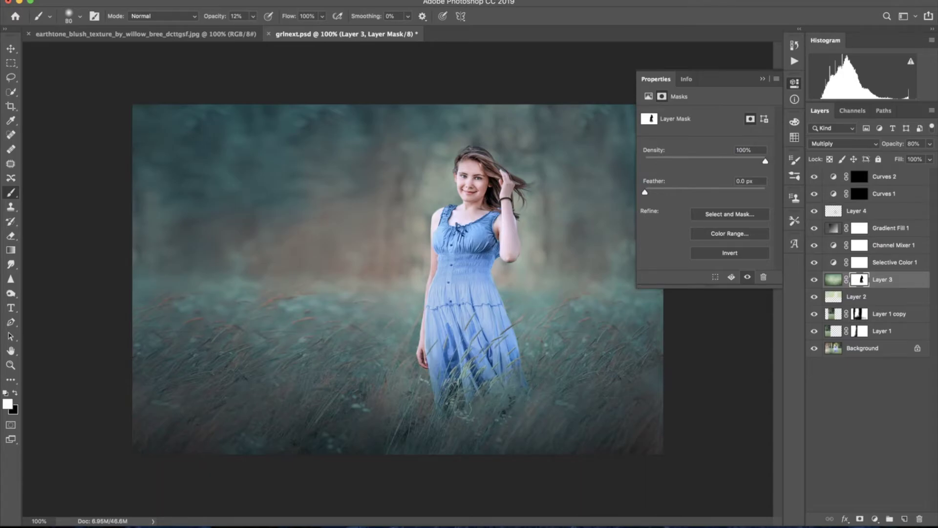
pyautogui.press('x')
pyautogui.press('[')
pyautogui.press('[')
pyautogui.press('[')
pyautogui.press('[')
pyautogui.press('[')
pyautogui.press('[')
# Prepare the Curves 1 mask for painting: white brush at 10% opacity, view zoomed to 200%.
pyautogui.click(859, 195)
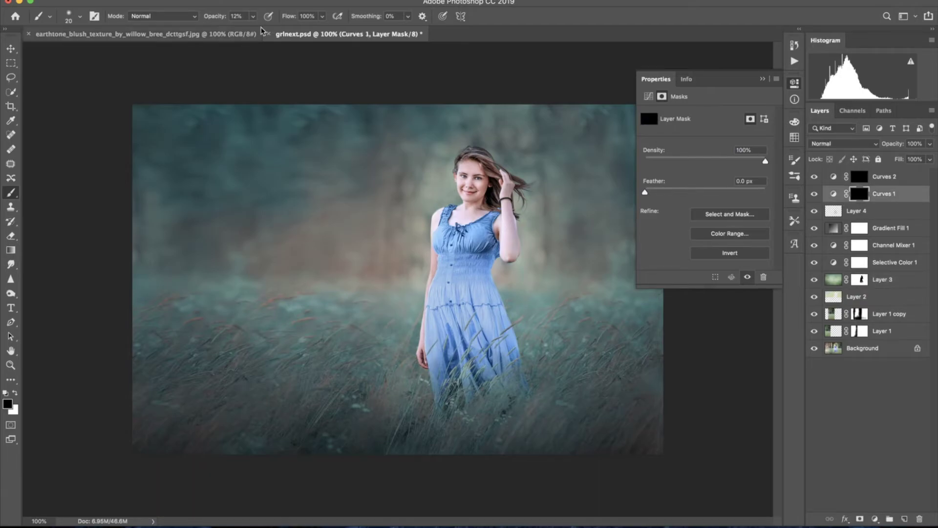
pyautogui.moveTo(215, 18); pyautogui.dragTo(213, 19)
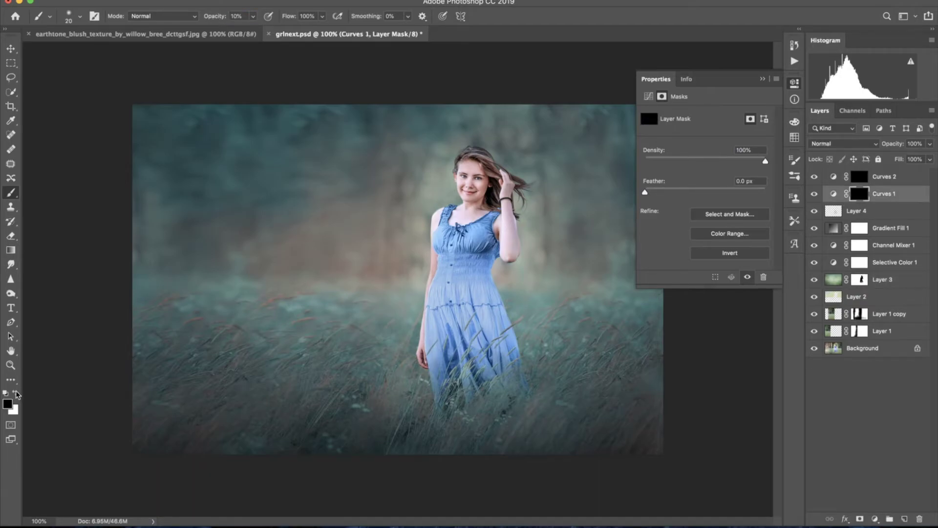
pyautogui.click(16, 393)
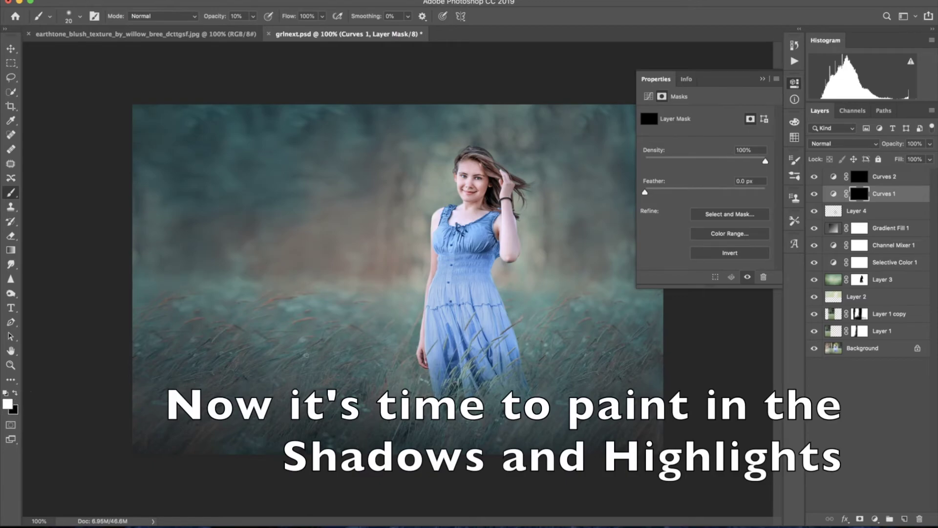
pyautogui.hotkey('ctrl', '+')
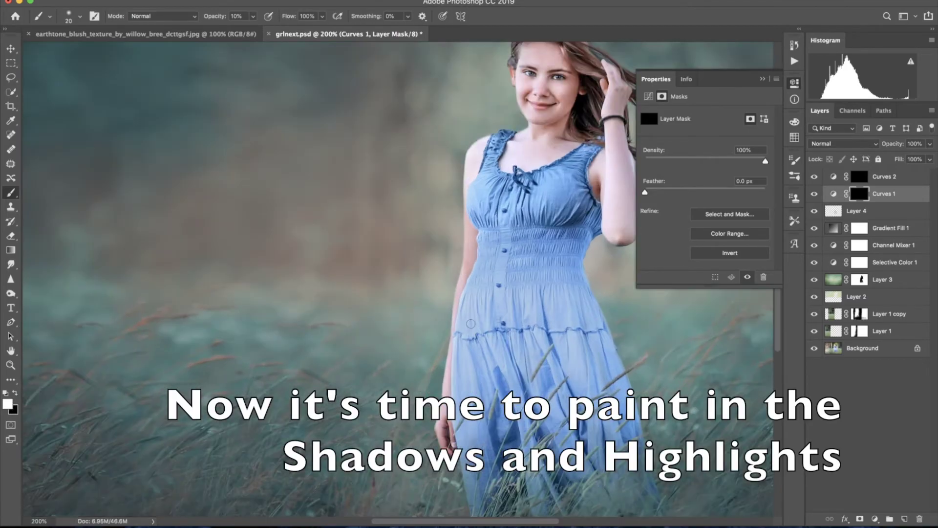
pyautogui.click(762, 80)
pyautogui.press('[')
pyautogui.press('[')
pyautogui.press('[')
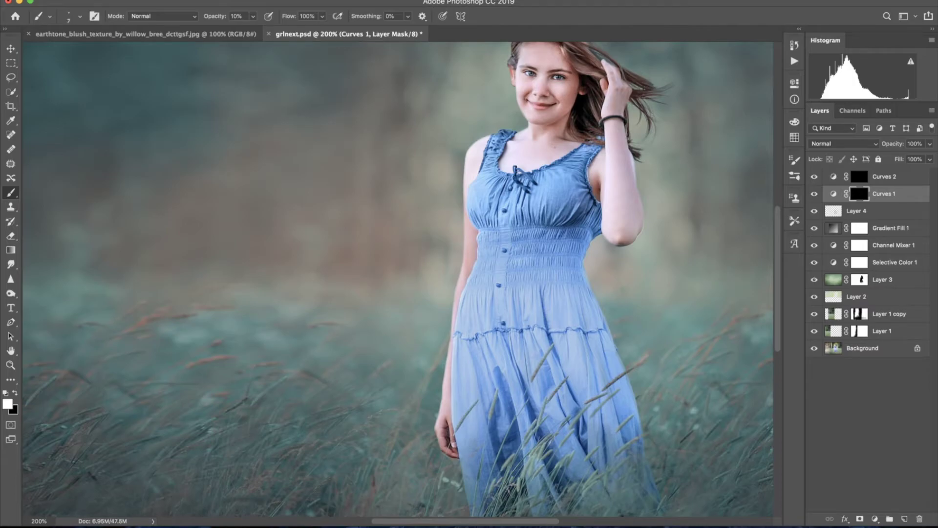
# Paint faint shadow strokes into the skirt folds and left edge, ending at brush size 15.
pyautogui.moveTo(556, 379); pyautogui.dragTo(566, 415)
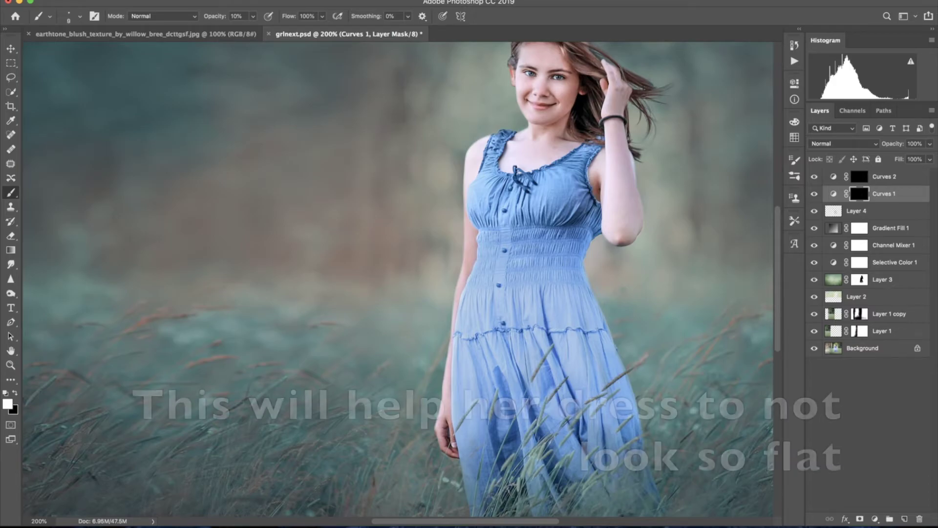
pyautogui.press(']')
pyautogui.press('[')
pyautogui.moveTo(457, 360); pyautogui.dragTo(457, 387)
pyautogui.press('[')
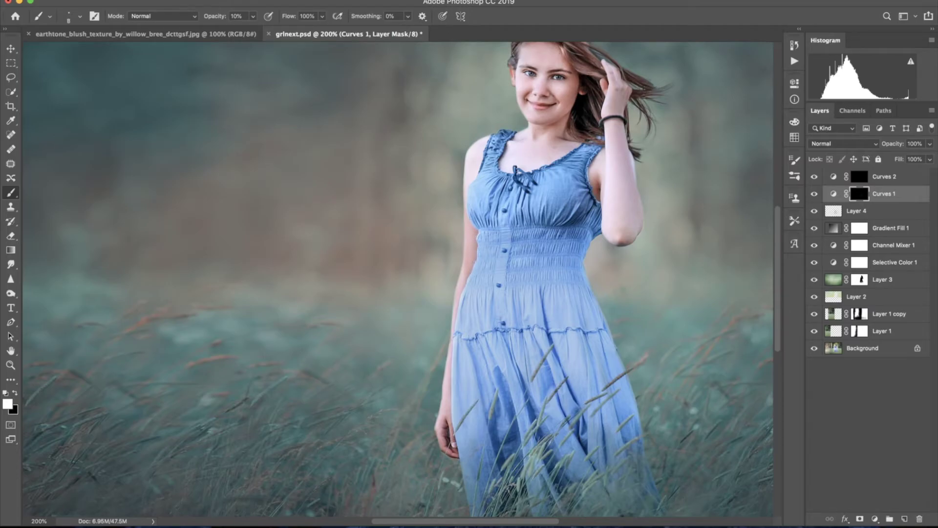
pyautogui.scroll(5, 587, 309)
pyautogui.press(']')
pyautogui.press(']')
pyautogui.press(']')
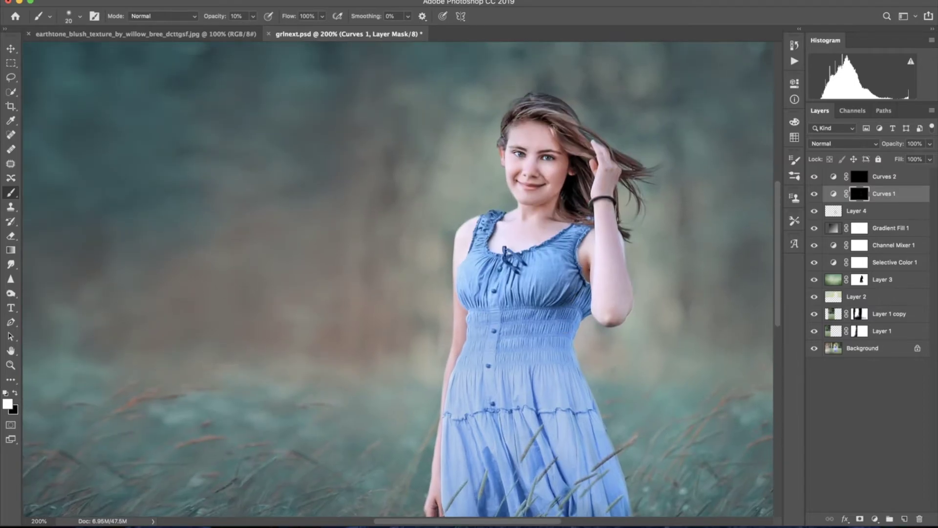
pyautogui.press('[')
pyautogui.press('[')
pyautogui.press('[')
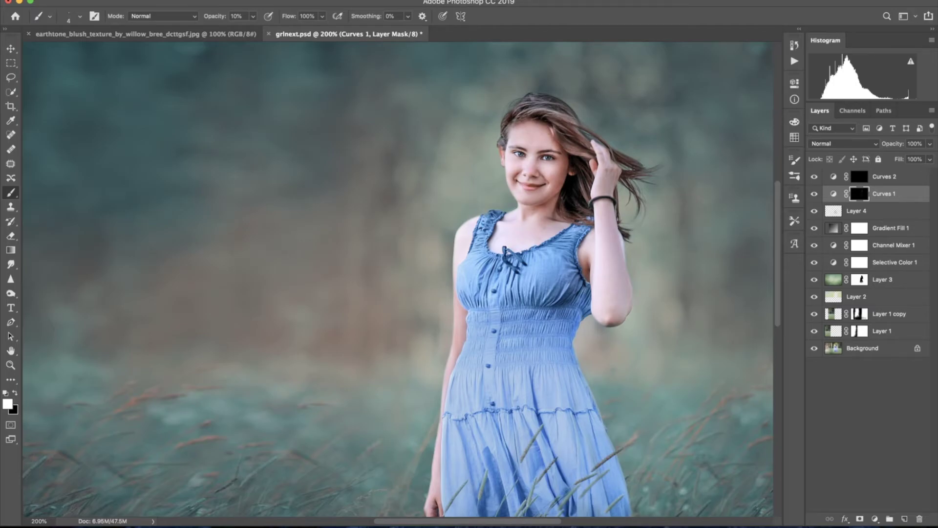
# Darken two folds of the dress with soft Curves 1 shadow strokes.
pyautogui.scroll(-5, 398, 278)
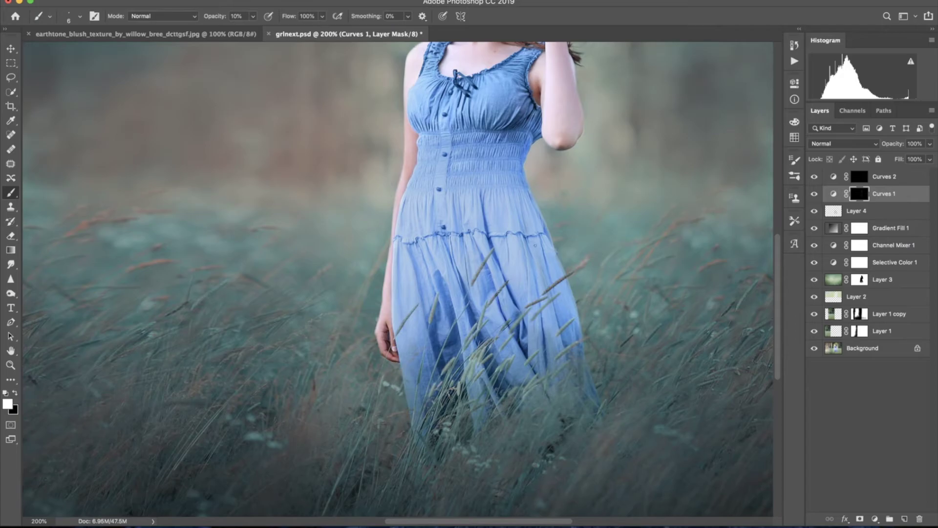
pyautogui.moveTo(541, 301); pyautogui.dragTo(541, 340)
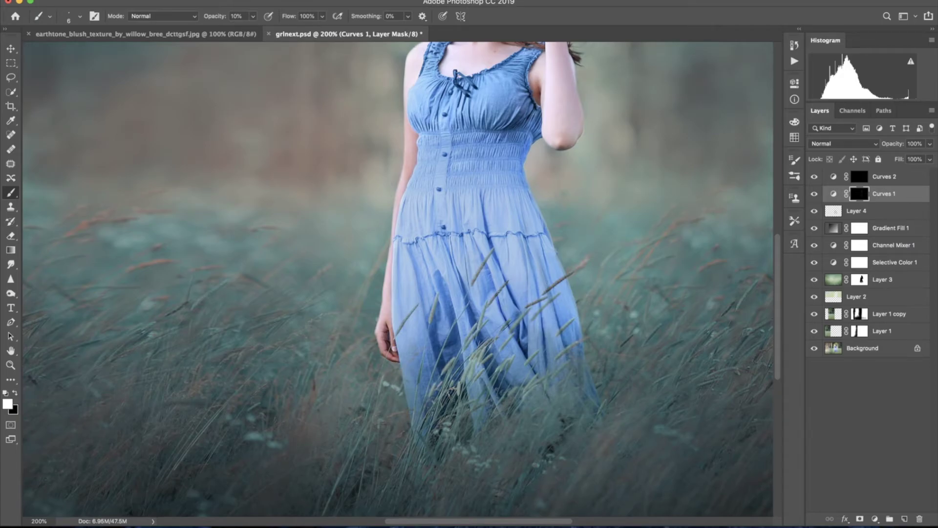
pyautogui.press(']')
pyautogui.press(']')
pyautogui.press(']')
pyautogui.scroll(3, 424, 373)
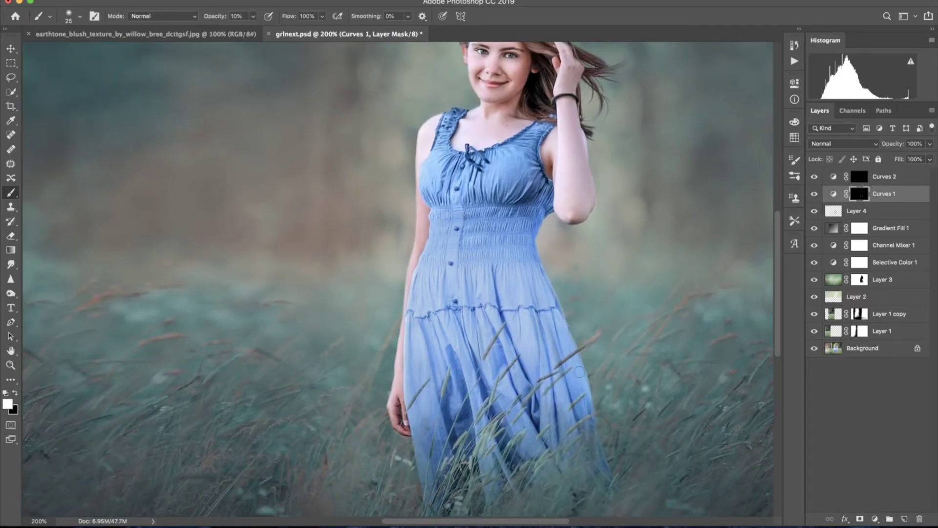
pyautogui.press('[')
pyautogui.press('[')
pyautogui.press('[')
pyautogui.press('[')
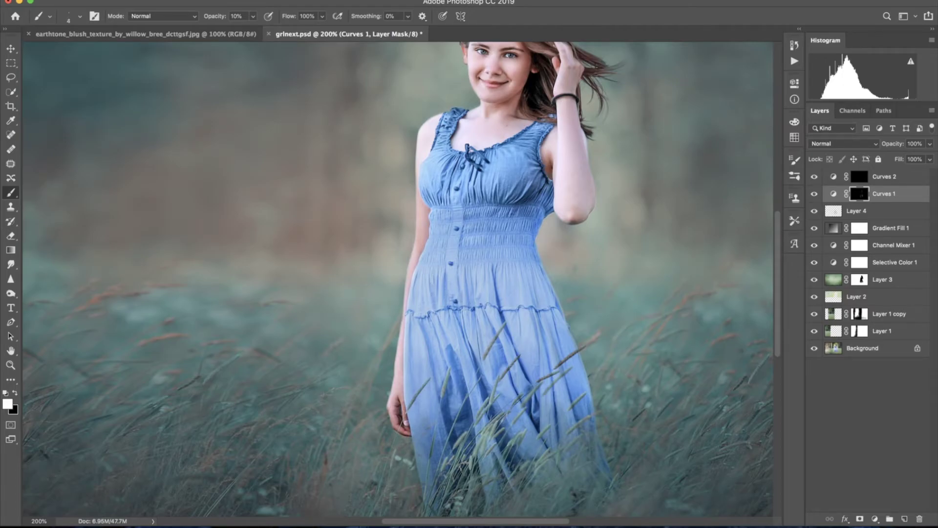
pyautogui.press(']')
pyautogui.moveTo(475, 318); pyautogui.dragTo(475, 333)
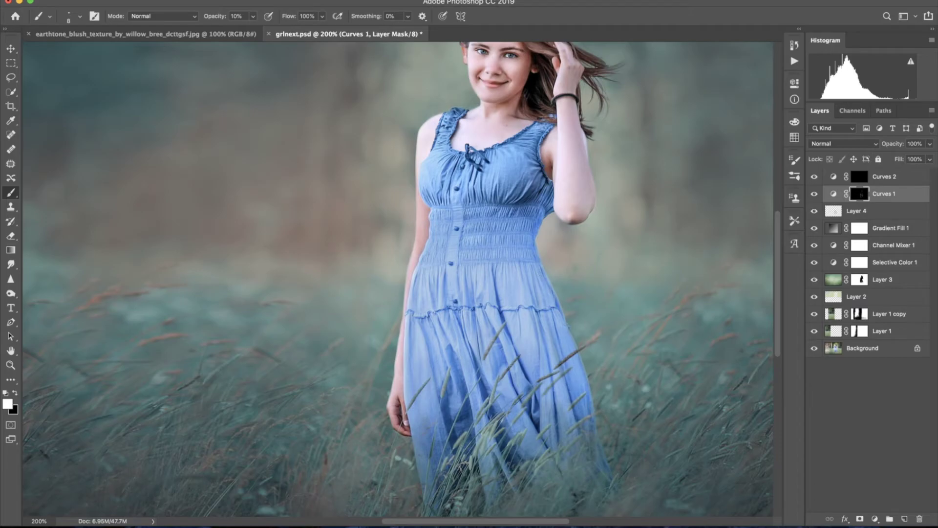
# Resize the brush larger and smaller for broader and finer shadow strokes.
pyautogui.press(']')
pyautogui.press('[')
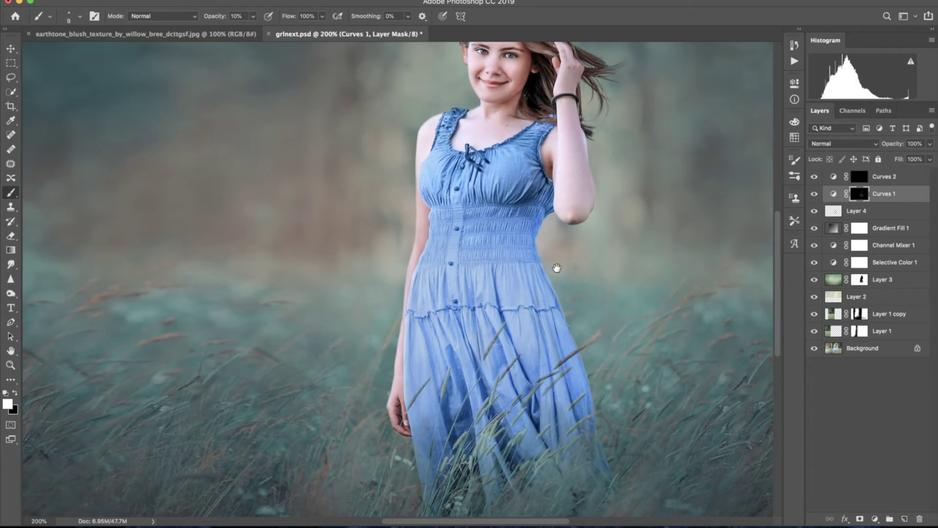
pyautogui.scroll(3, 557, 268)
pyautogui.press(']')
pyautogui.press(']')
pyautogui.press(']')
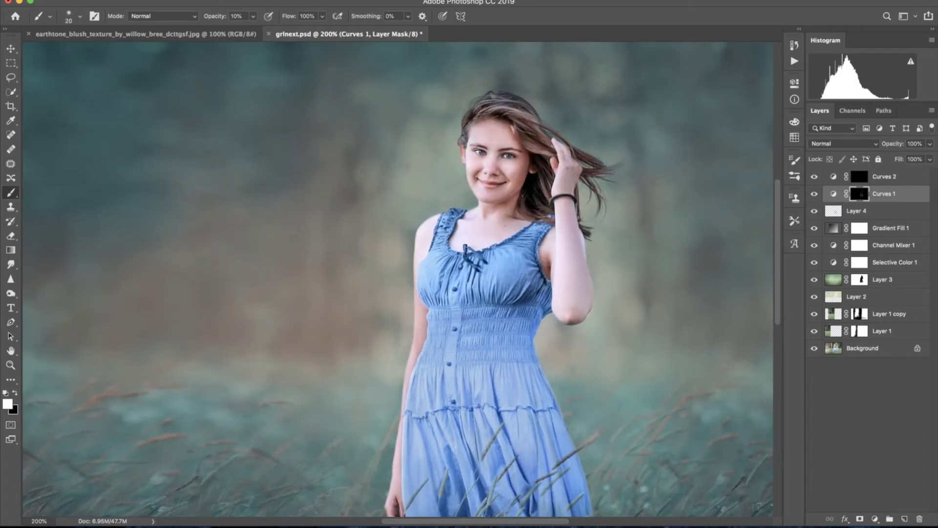
pyautogui.press(']')
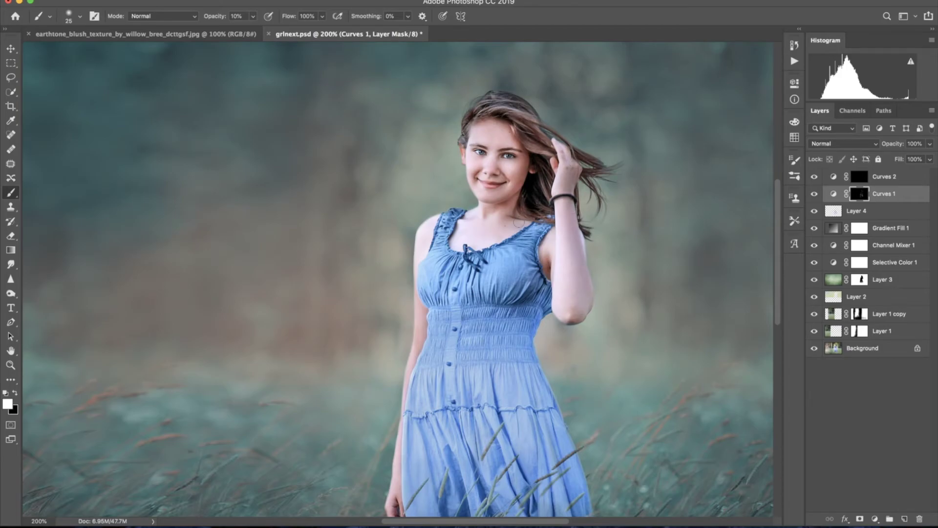
pyautogui.press('[')
pyautogui.press('[')
pyautogui.press('[')
# Brighten a strip along the dress placket through the Curves 2 mask.
pyautogui.click(860, 177)
pyautogui.press('[')
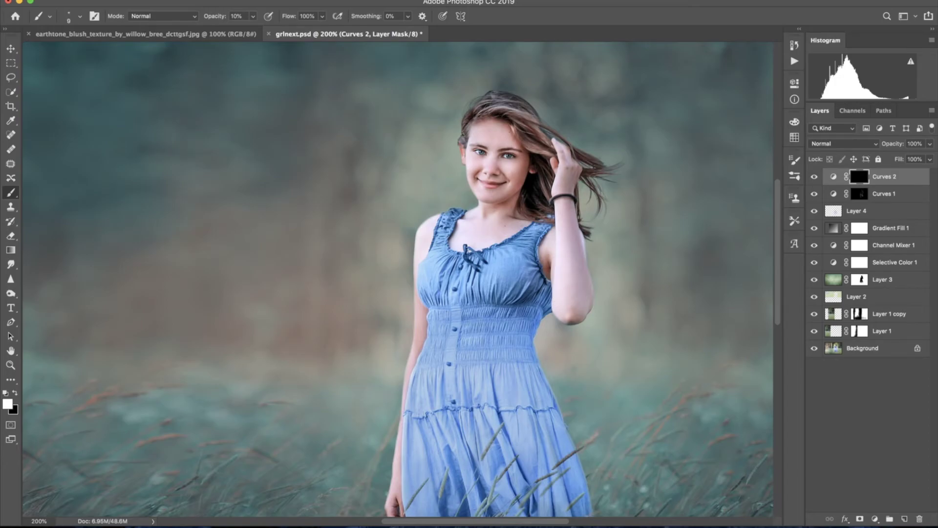
pyautogui.press(']')
pyautogui.press(']')
pyautogui.scroll(-3, 436, 359)
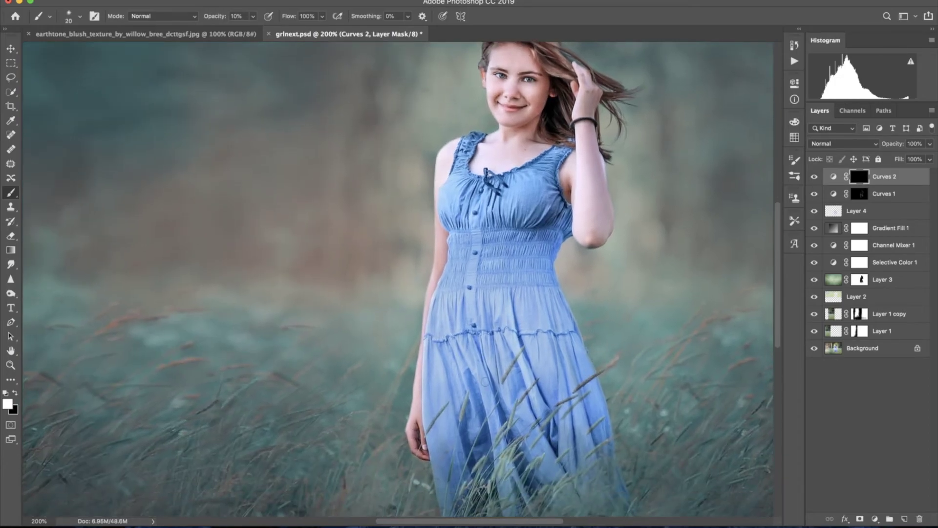
pyautogui.press('[')
pyautogui.press('[')
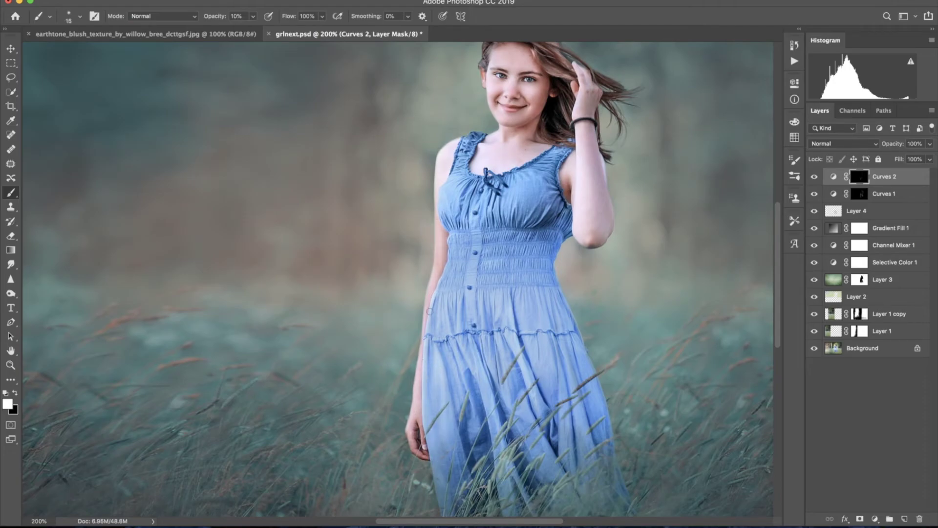
pyautogui.moveTo(471, 255); pyautogui.dragTo(471, 269)
# Zoom out to view the whole graded image.
pyautogui.scroll(3, 551, 201)
pyautogui.press(']')
pyautogui.press(']')
pyautogui.press(']')
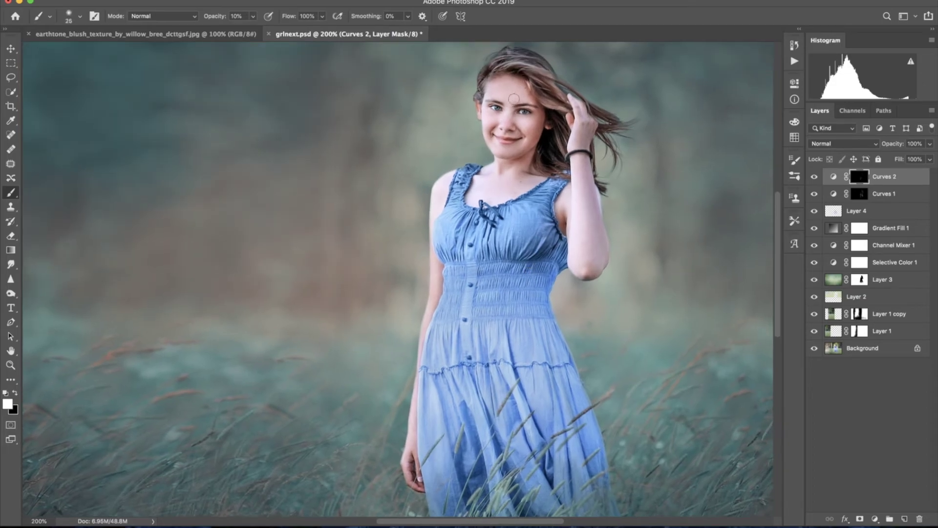
pyautogui.press('[')
pyautogui.press('[')
pyautogui.press('[')
pyautogui.hotkey('ctrl', '-')
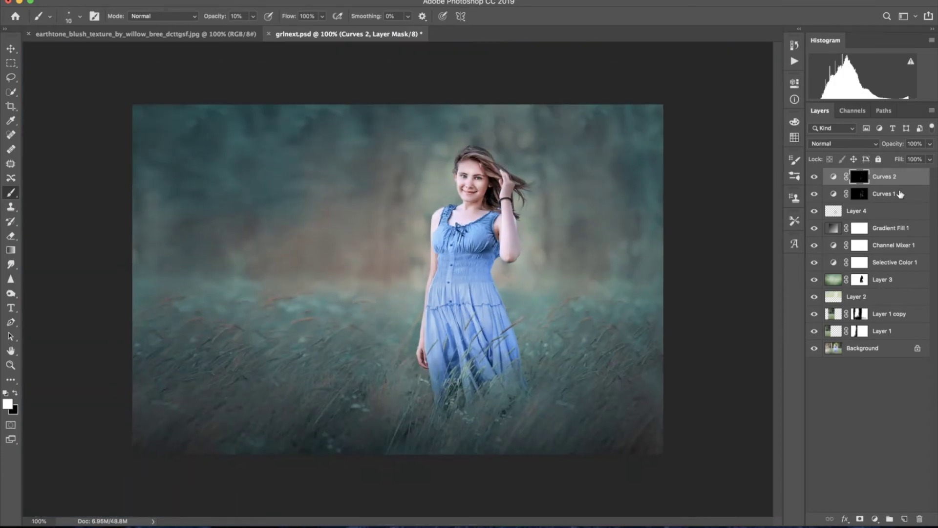
pyautogui.click(875, 519)
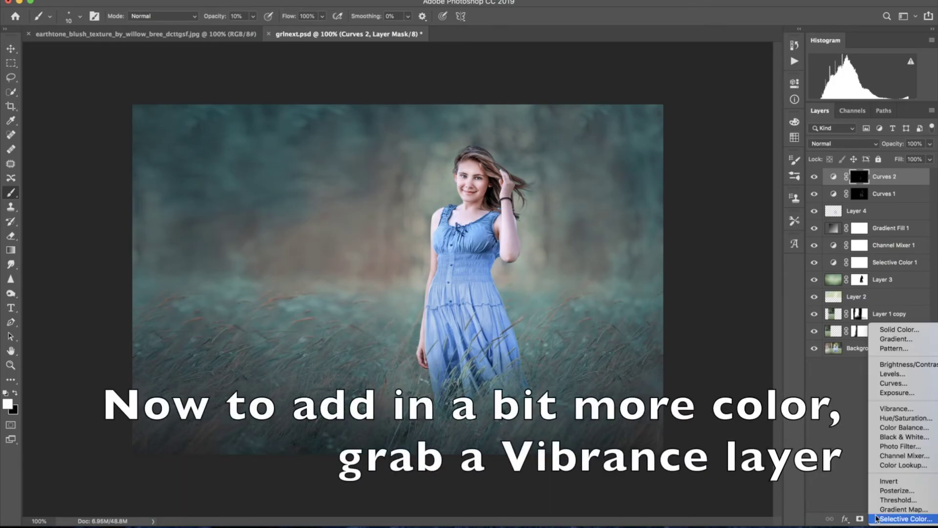
# Add a Vibrance layer at +65 and invert its mask to hide the effect.
pyautogui.click(889, 410)
pyautogui.moveTo(705, 126); pyautogui.dragTo(743, 126)
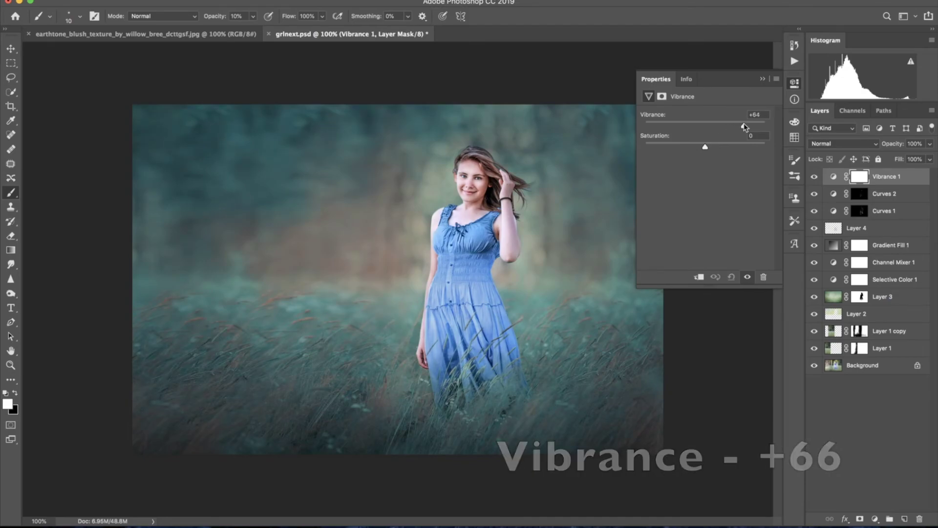
pyautogui.moveTo(744, 126); pyautogui.dragTo(745, 126)
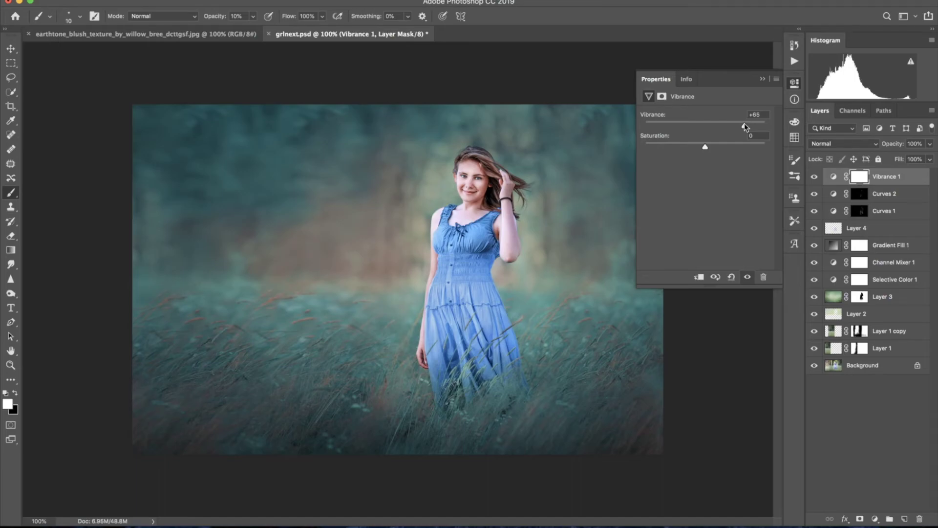
pyautogui.hotkey('ctrl', 'i')
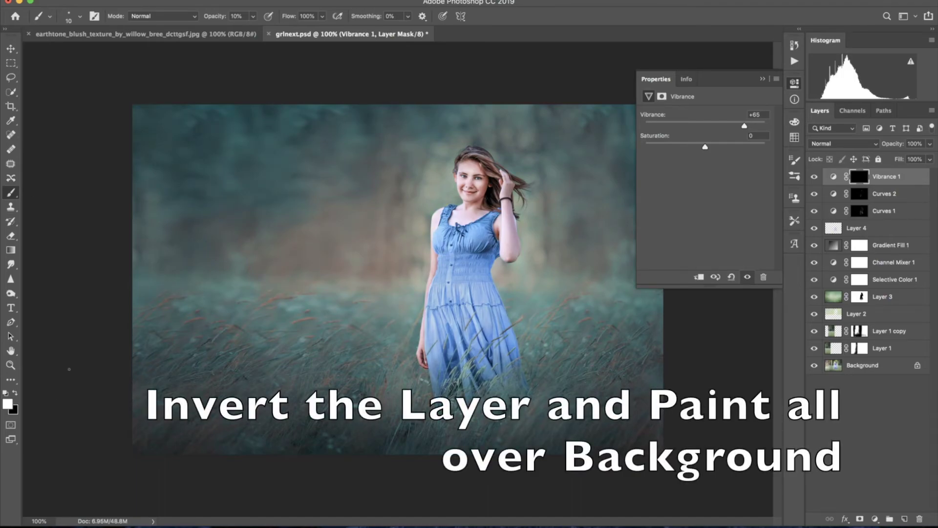
# Paint vibrance back into the background forest and bottom grass with a large white brush.
pyautogui.press(']')
pyautogui.press(']')
pyautogui.press(']')
pyautogui.press('9')
pyautogui.press('8')
pyautogui.press(']')
pyautogui.press(']')
pyautogui.press(']')
pyautogui.moveTo(381, 117); pyautogui.dragTo(295, 171)
pyautogui.moveTo(171, 303)
pyautogui.mouseDown()
pyautogui.moveTo(251, 418)
pyautogui.moveTo(582, 404)
pyautogui.moveTo(611, 357)
pyautogui.mouseUp()
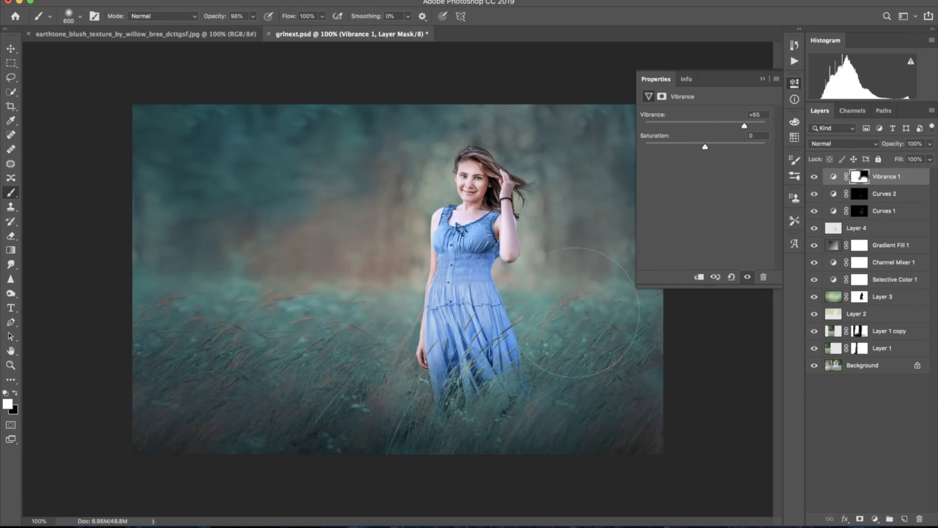
pyautogui.moveTo(670, 303); pyautogui.dragTo(624, 184)
pyautogui.press('[')
pyautogui.press('[')
pyautogui.press('[')
pyautogui.press('[')
pyautogui.press('[')
pyautogui.press('[')
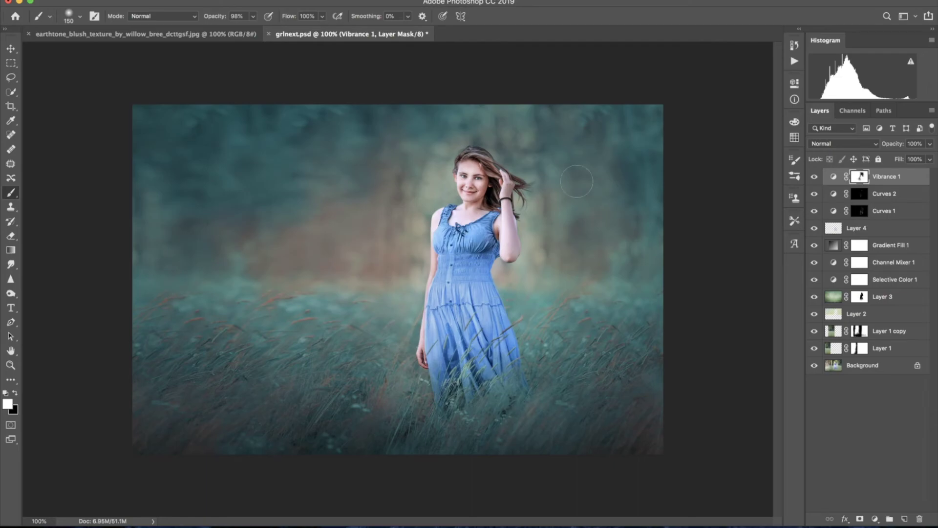
pyautogui.press('[')
pyautogui.press('[')
pyautogui.press(']')
pyautogui.click(839, 429)
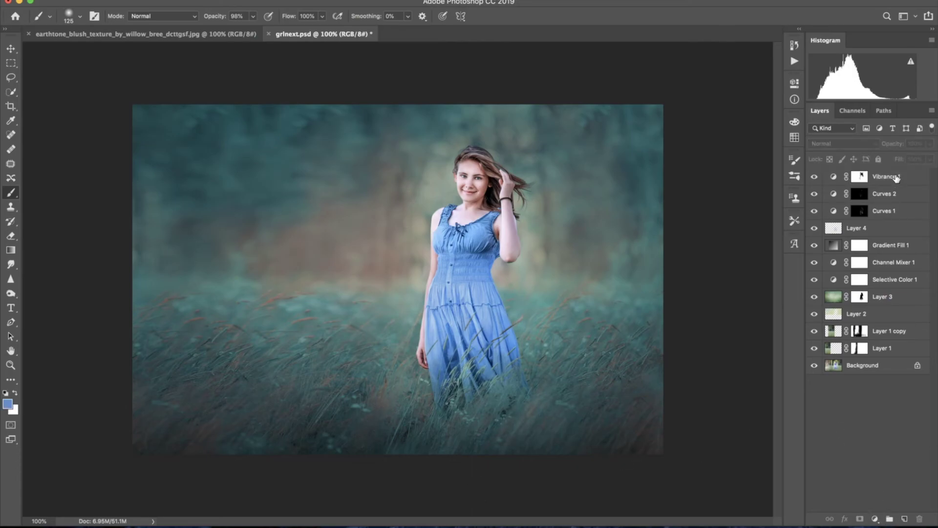
# Add an Exposure layer above Vibrance 1: exposure +0.06, offset +0.0413, gamma 0.78.
pyautogui.click(897, 178)
pyautogui.click(876, 519)
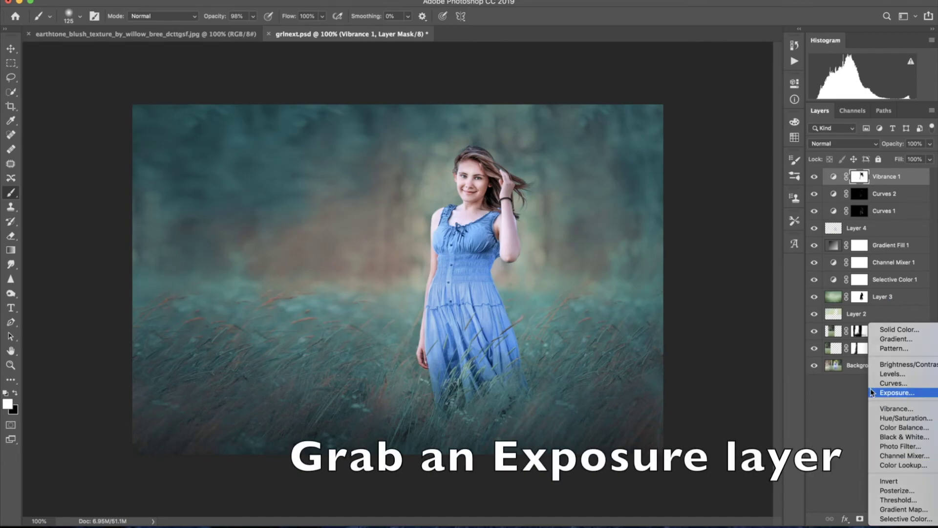
pyautogui.click(898, 393)
pyautogui.moveTo(706, 142); pyautogui.dragTo(707, 146)
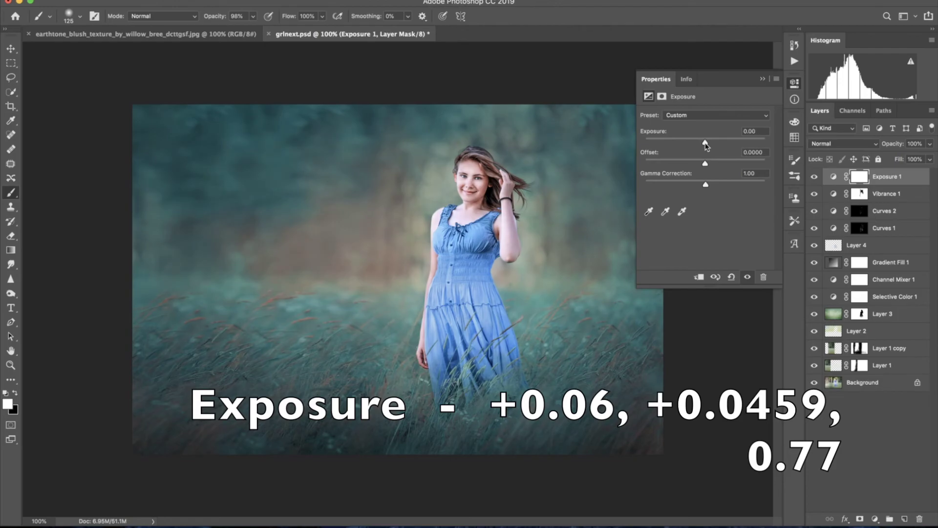
pyautogui.moveTo(705, 163); pyautogui.dragTo(716, 187)
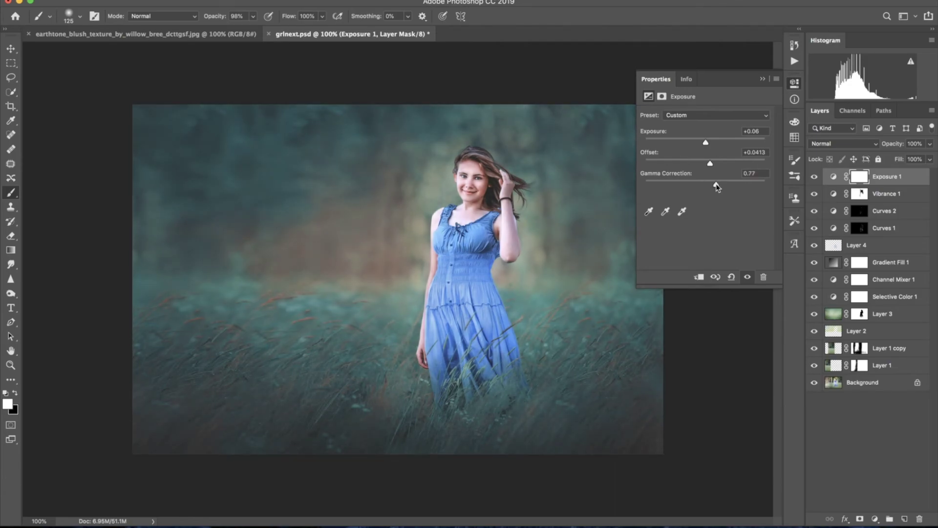
pyautogui.click(875, 520)
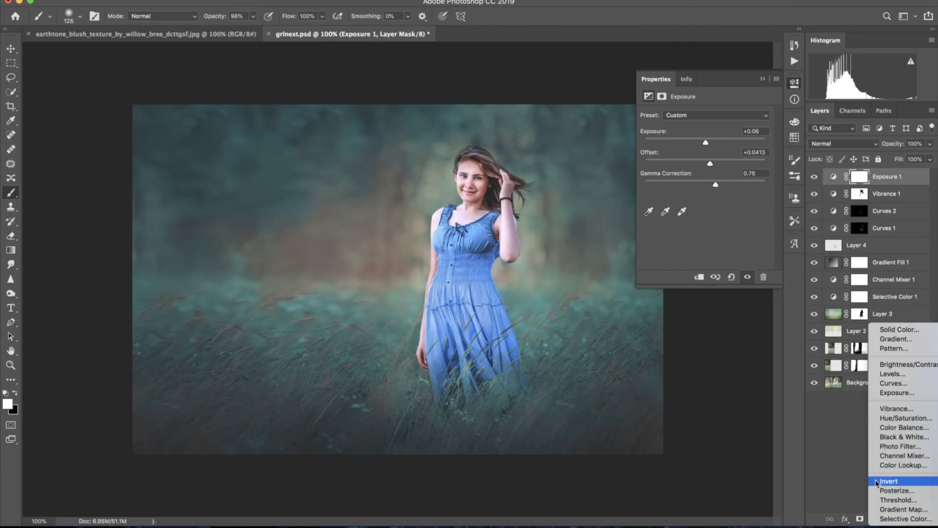
# Add a Hue/Saturation layer with Reds saturation at -22 and an inverted mask.
pyautogui.click(882, 422)
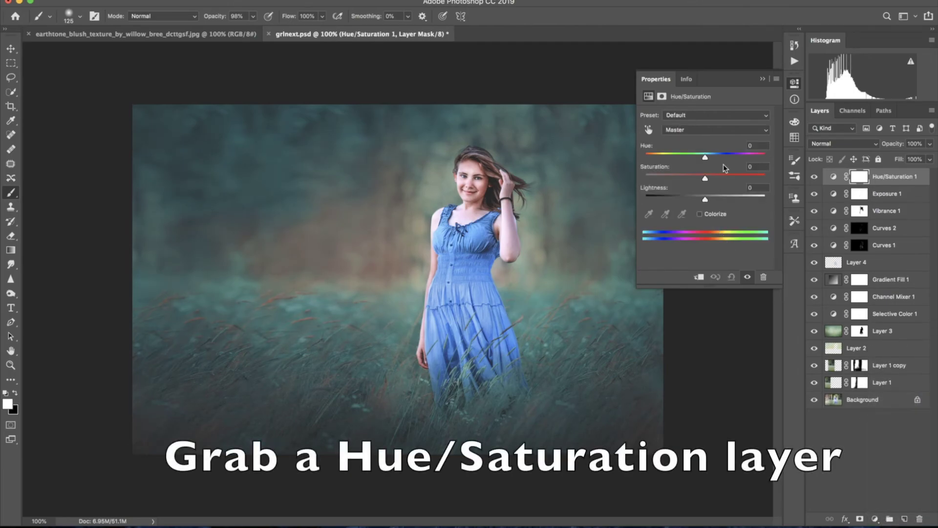
pyautogui.click(703, 129)
pyautogui.click(700, 137)
pyautogui.moveTo(705, 177); pyautogui.dragTo(693, 180)
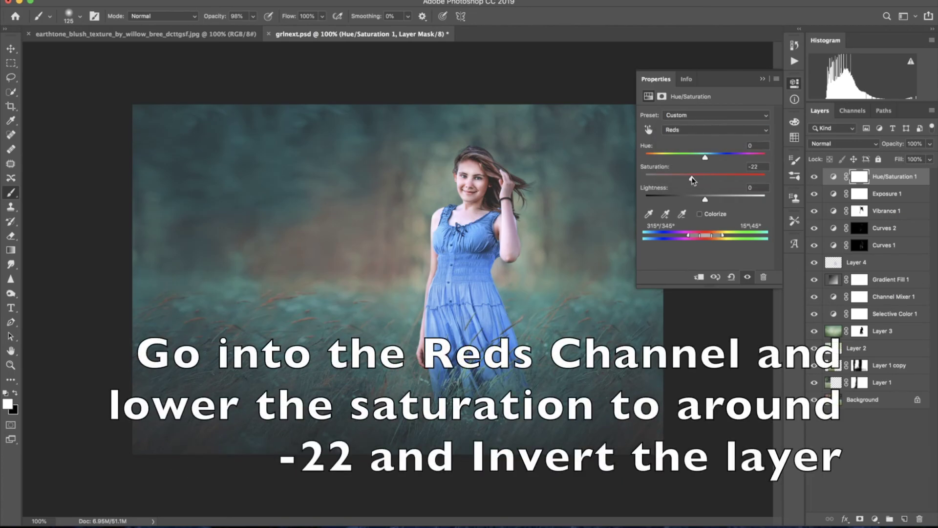
pyautogui.hotkey('ctrl', 'i')
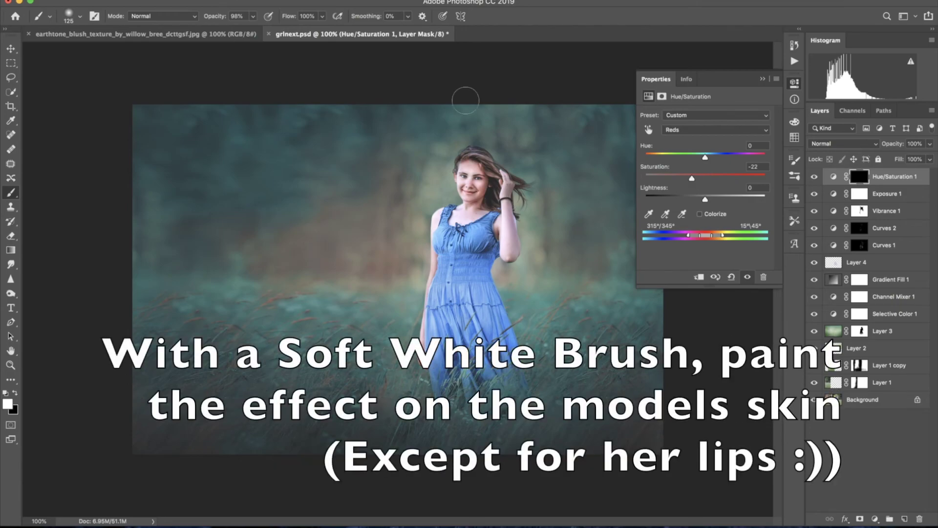
# Paint white over the woman's face to apply the skin desaturation.
pyautogui.press('x')
pyautogui.press('[')
pyautogui.press('[')
pyautogui.press('[')
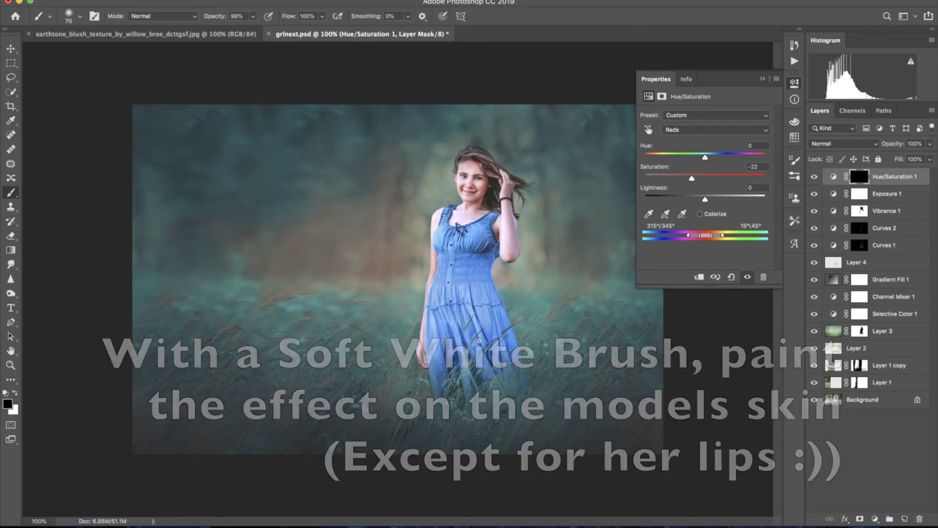
pyautogui.press('x')
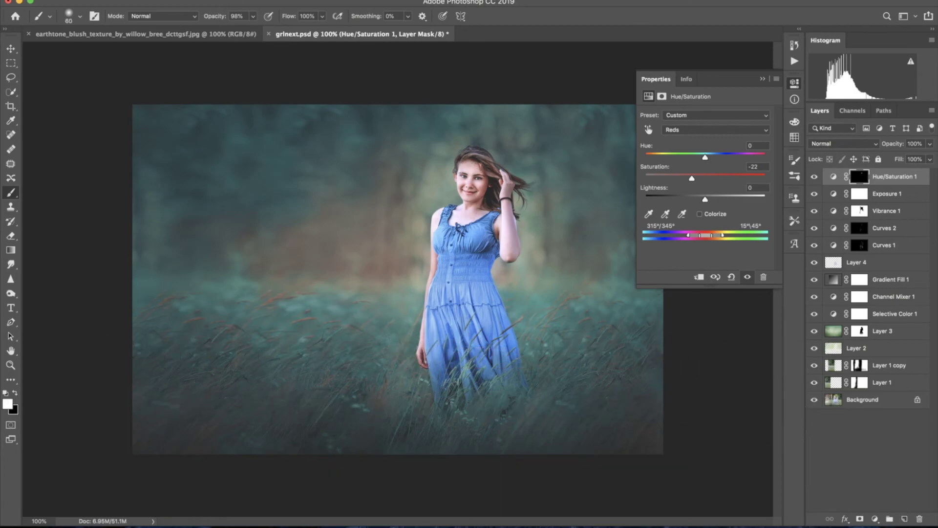
pyautogui.press('[')
pyautogui.press('[')
pyautogui.press('[')
pyautogui.moveTo(465, 169); pyautogui.dragTo(474, 167)
pyautogui.click(876, 519)
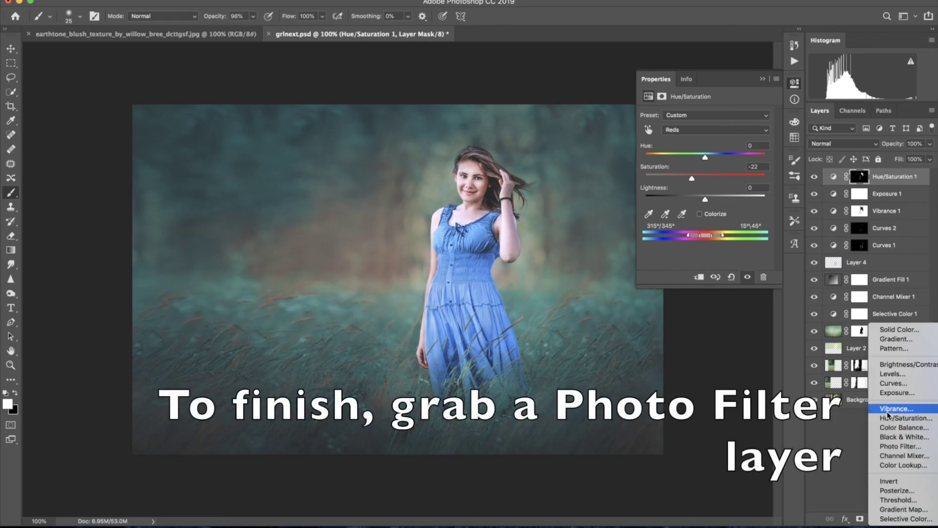
# Add a Photo Filter layer using Warming Filter (85) at 25% density.
pyautogui.click(896, 446)
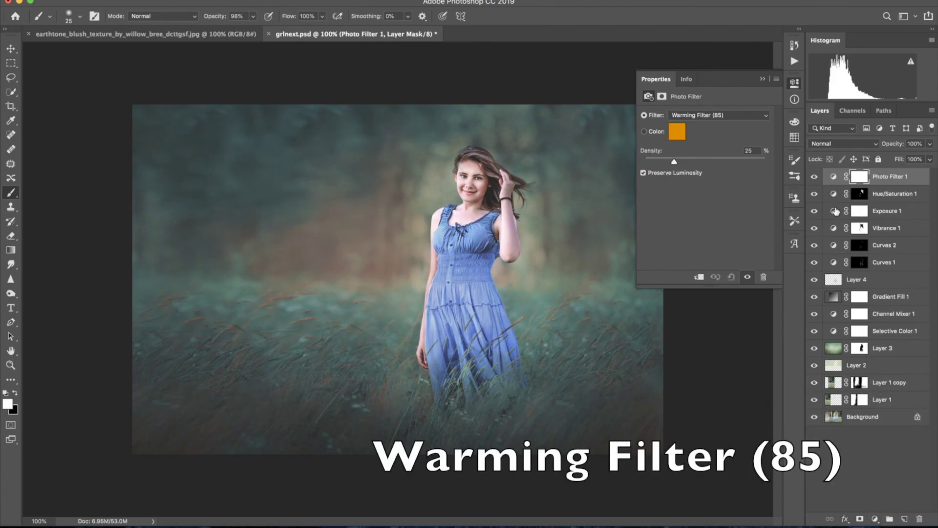
pyautogui.keyDown('alt'); pyautogui.click(813, 418); pyautogui.keyUp('alt')
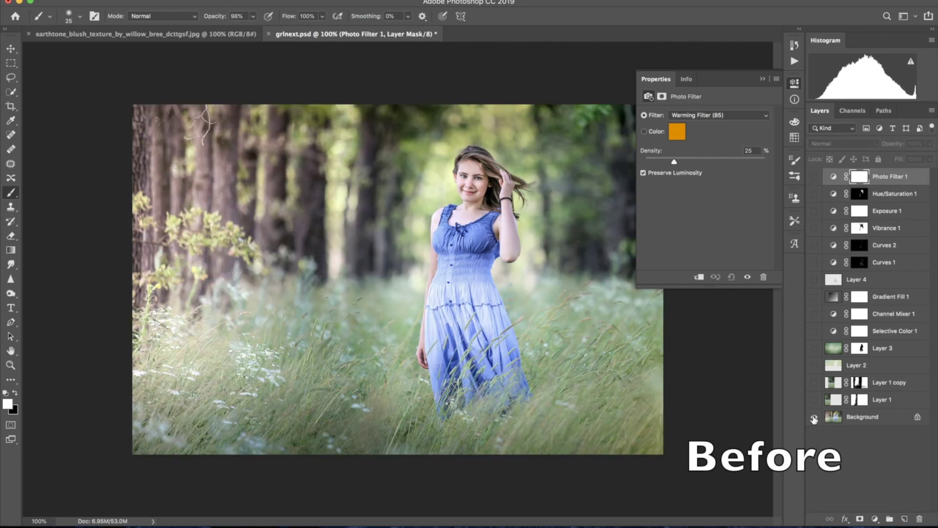
pyautogui.keyDown('alt'); pyautogui.click(813, 418); pyautogui.keyUp('alt')
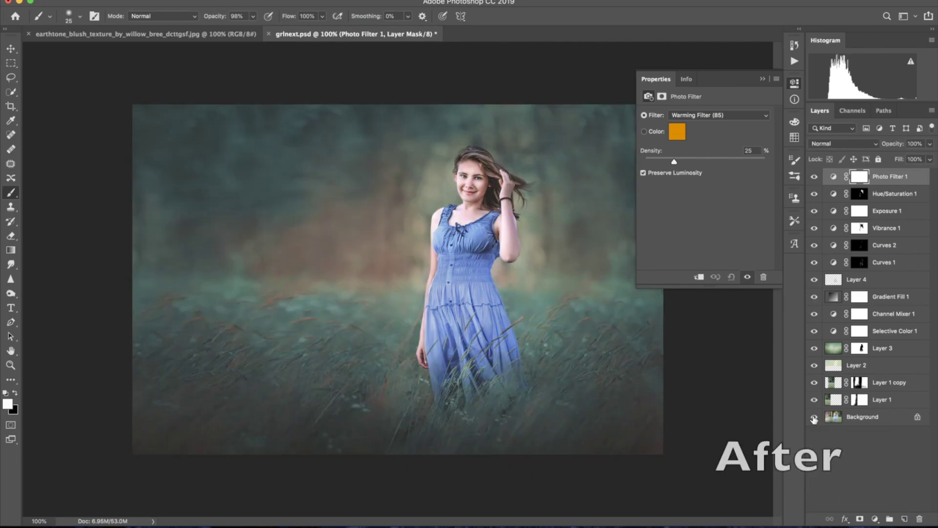